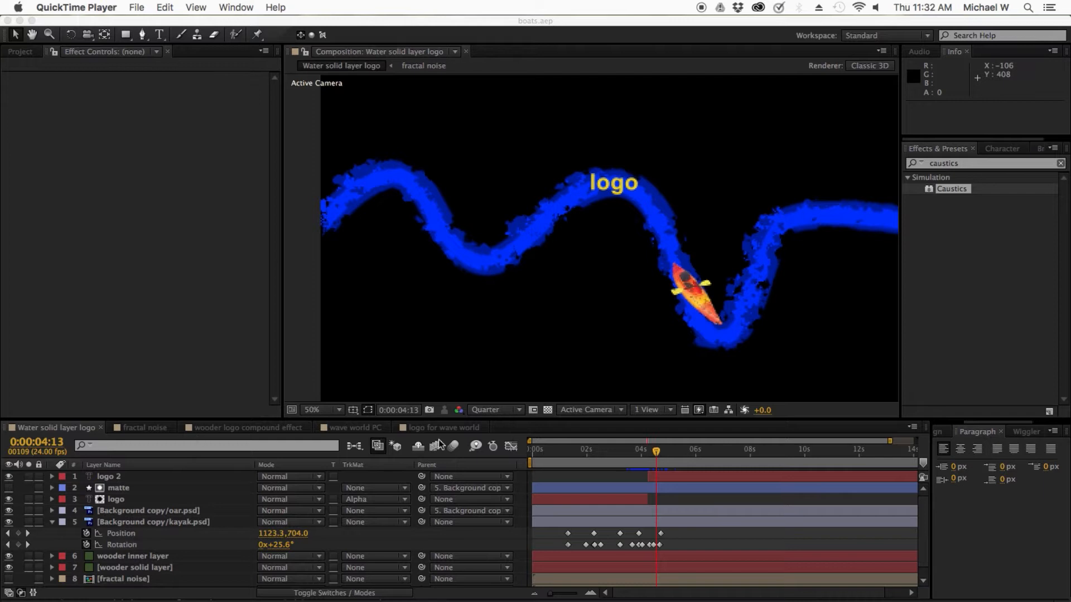
# Step: Delete the logo 2 and matte layers and extend the end of the logo layer to about 0:00:12:12
pyautogui.click(646, 452)
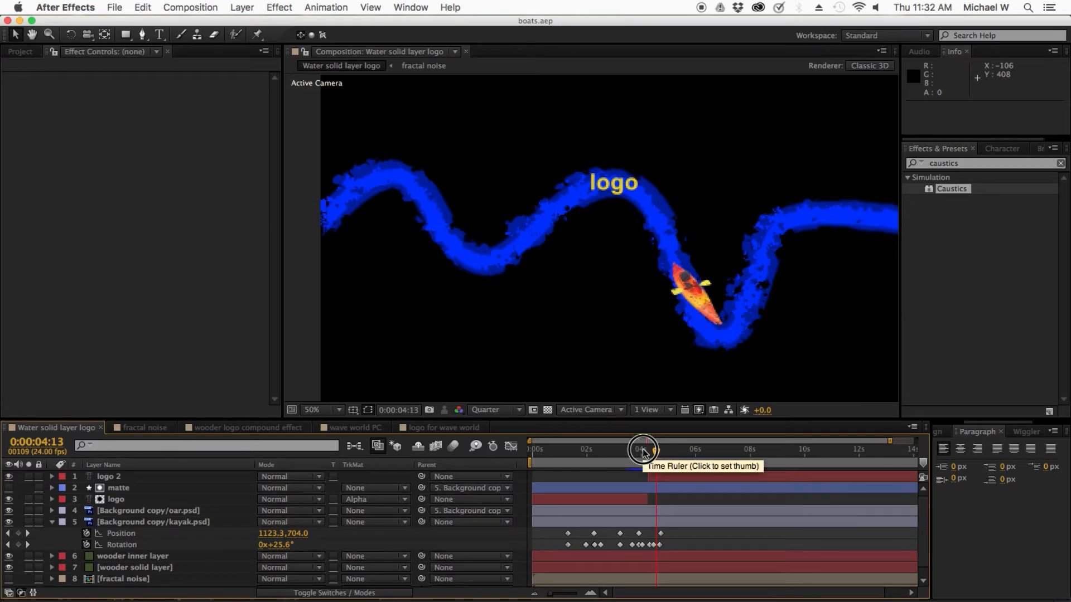
pyautogui.click(641, 449)
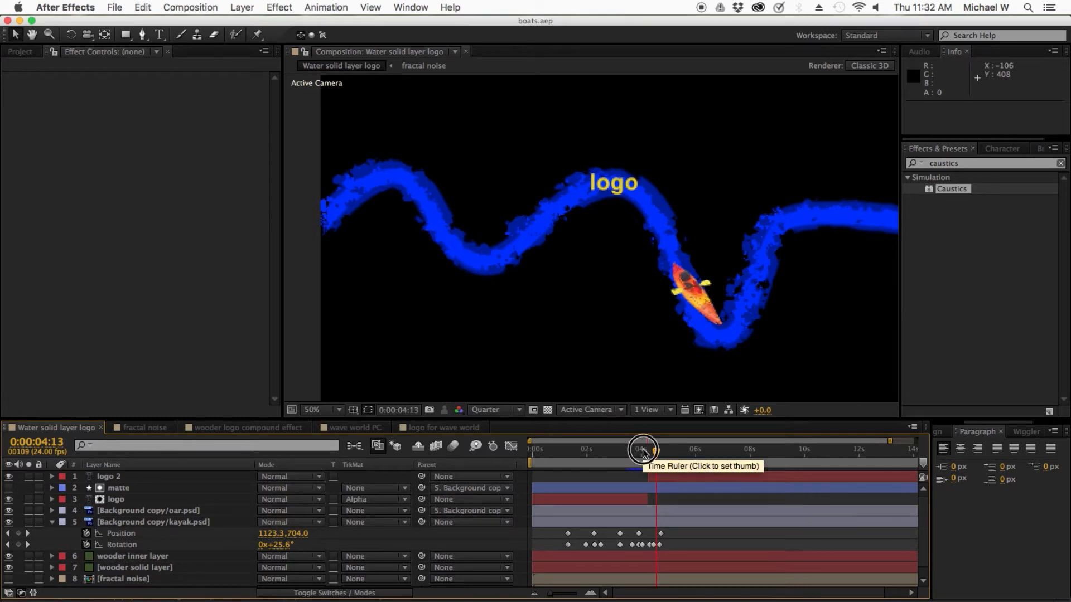
pyautogui.click(670, 477)
pyautogui.press('Delete')
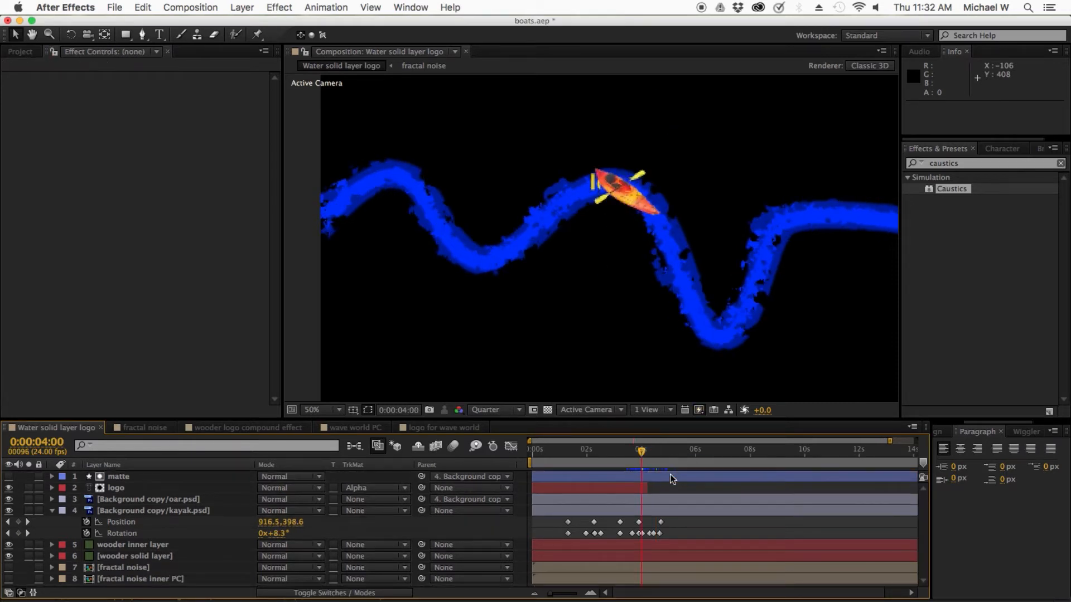
pyautogui.click(676, 477)
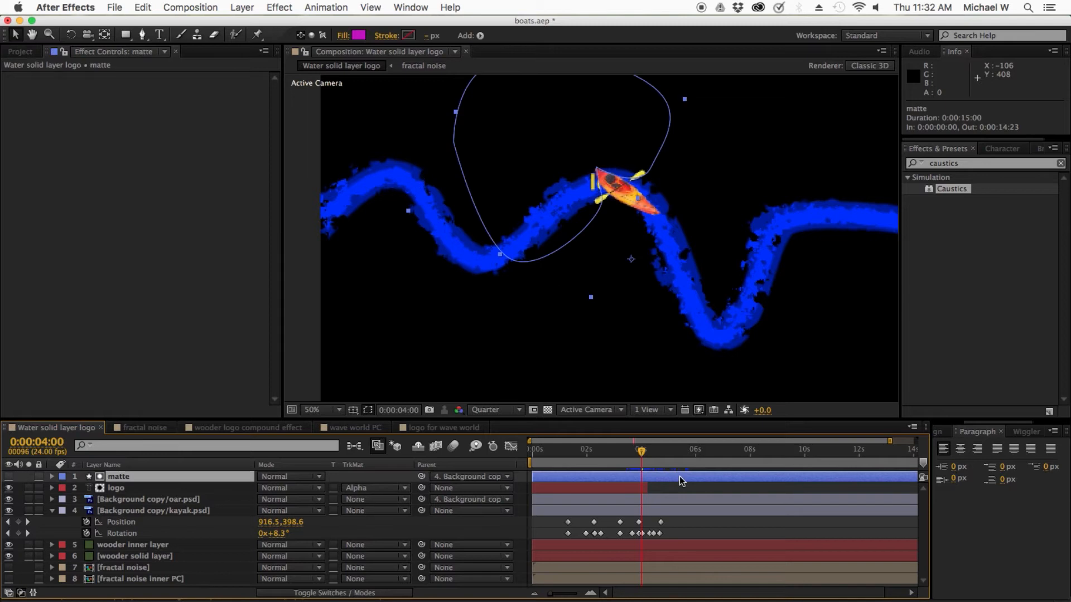
pyautogui.press('Delete')
pyautogui.click(619, 477)
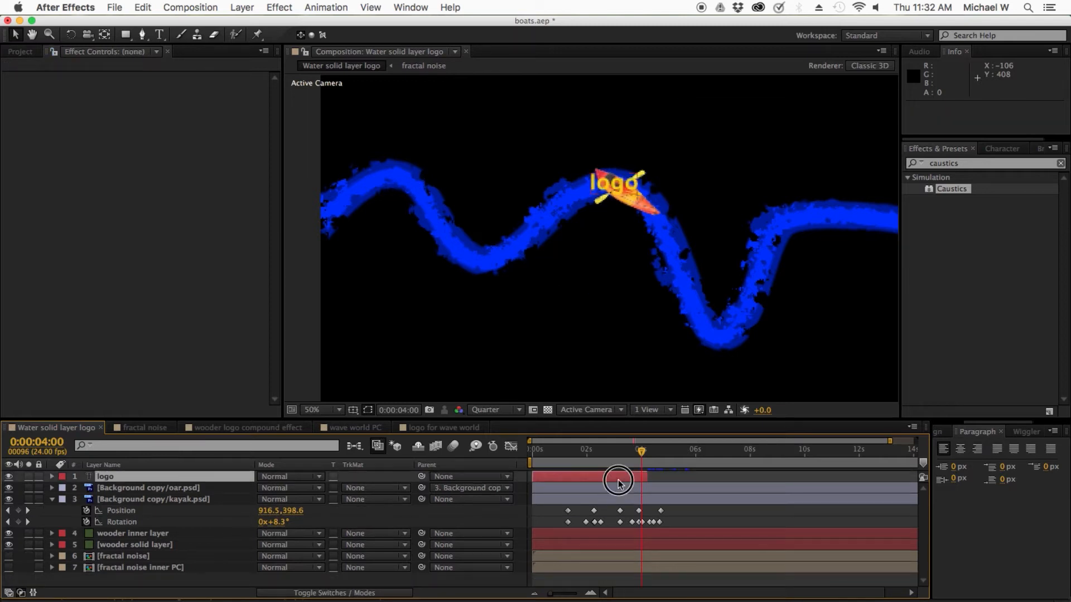
pyautogui.moveTo(651, 475); pyautogui.dragTo(873, 474)
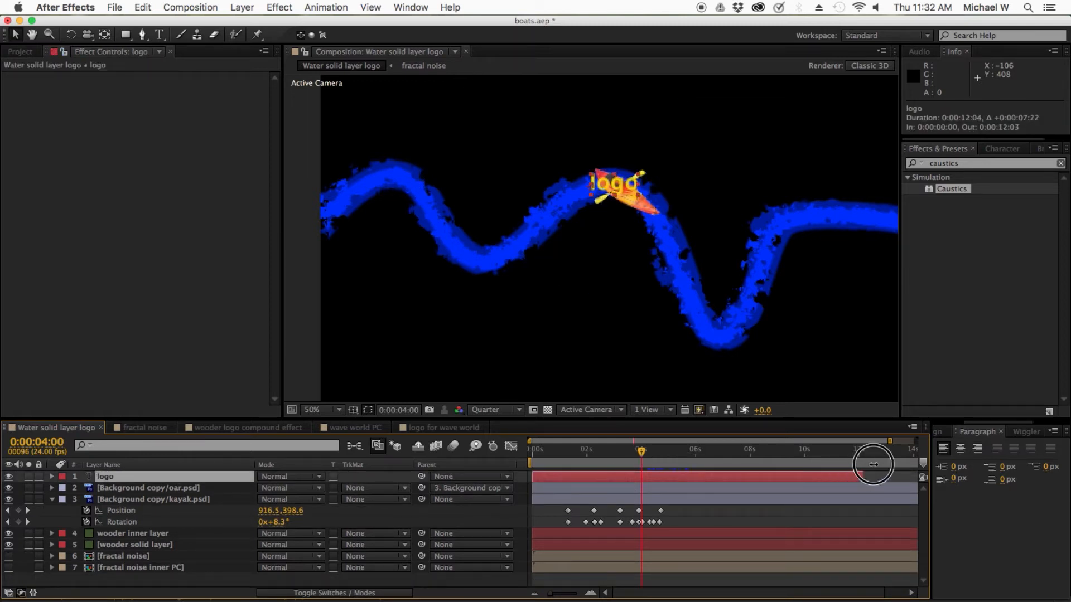
# Step: At 0:00:00:19, remove all Position and Rotation keyframes from the kayak layer
pyautogui.click(627, 452)
pyautogui.moveTo(628, 452); pyautogui.dragTo(553, 451)
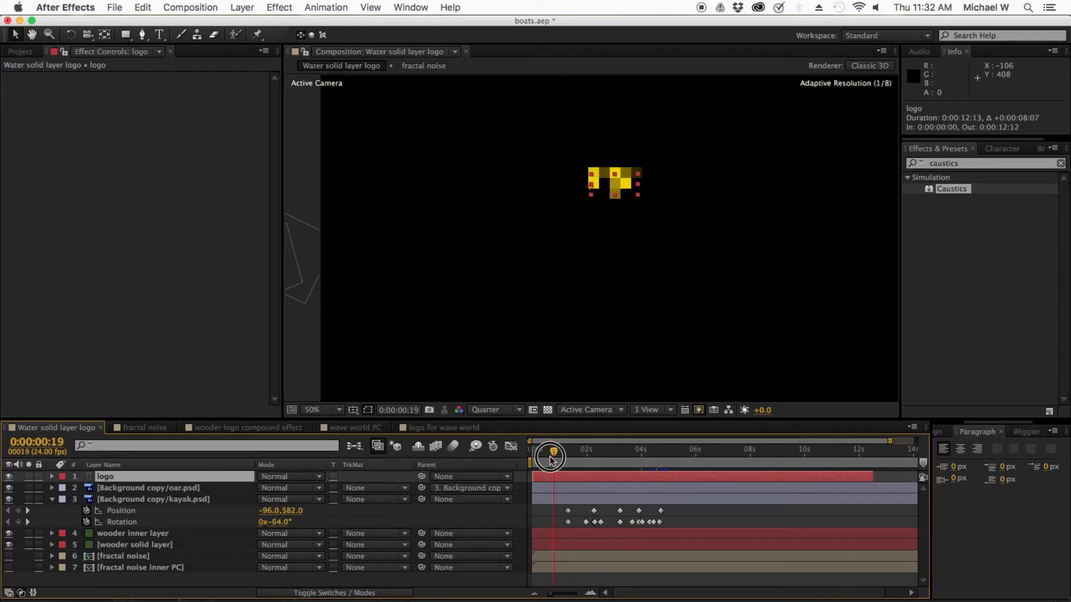
pyautogui.click(87, 510)
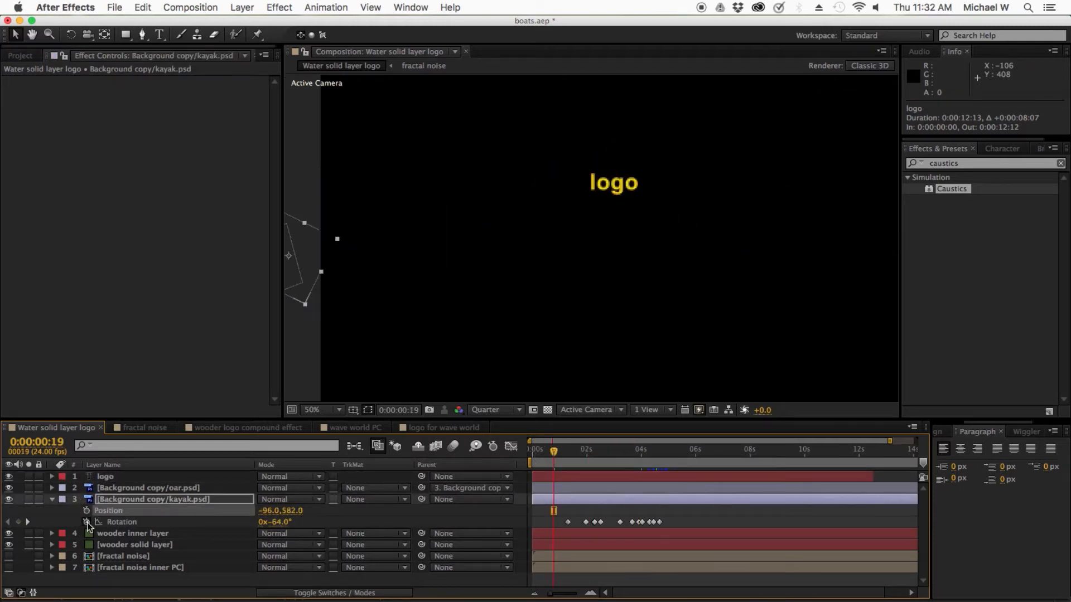
pyautogui.click(87, 522)
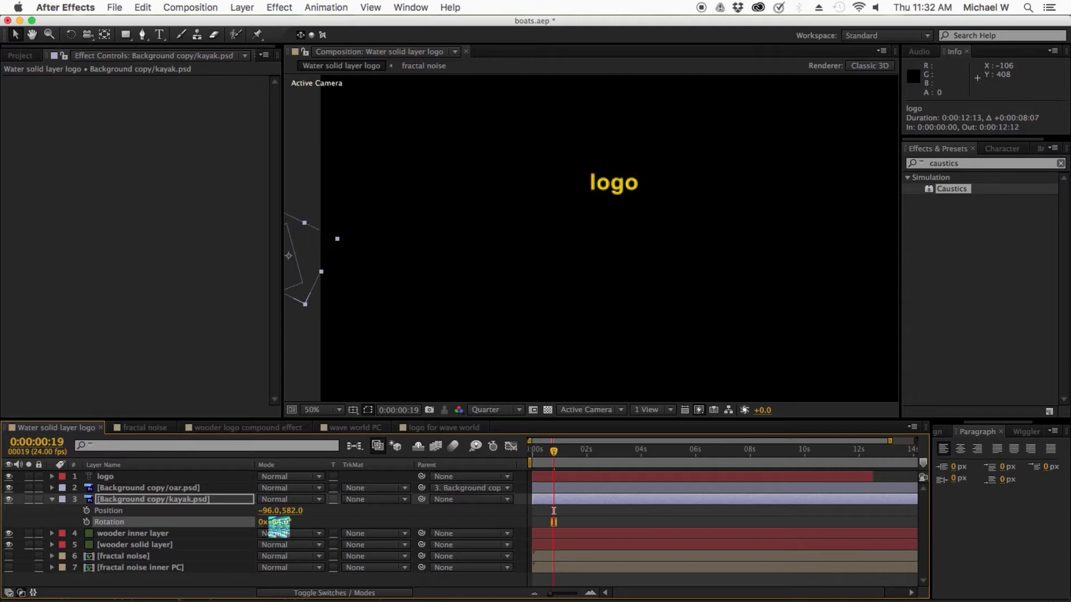
# Step: At 0:00:02:15, set the kayak's position to 150, 360 and its rotation to 0°, and save the project
pyautogui.click(552, 455)
pyautogui.moveTo(551, 455); pyautogui.dragTo(604, 453)
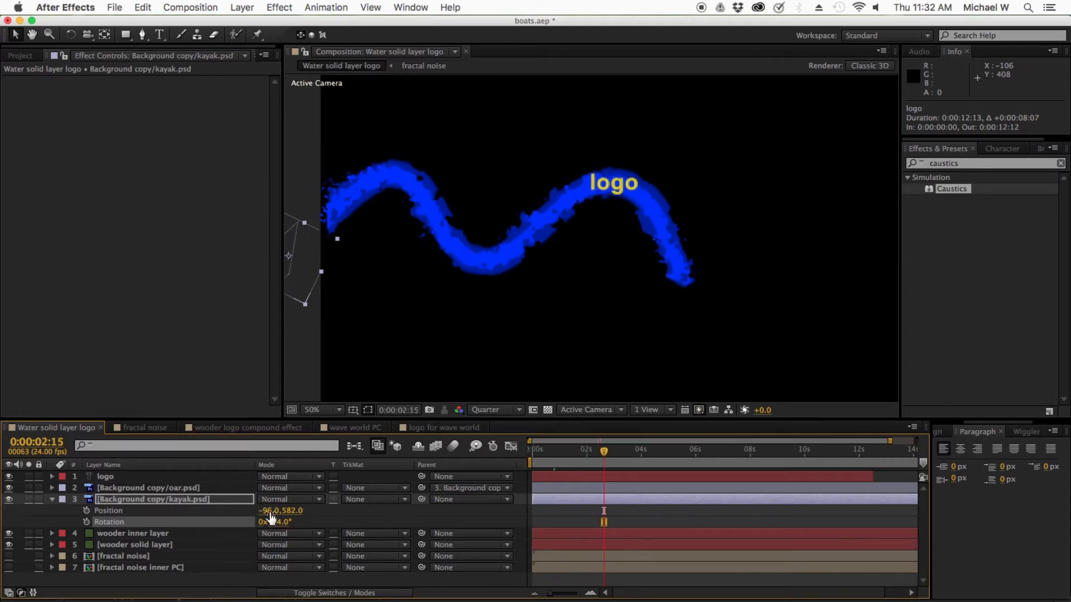
pyautogui.moveTo(266, 510); pyautogui.dragTo(416, 499)
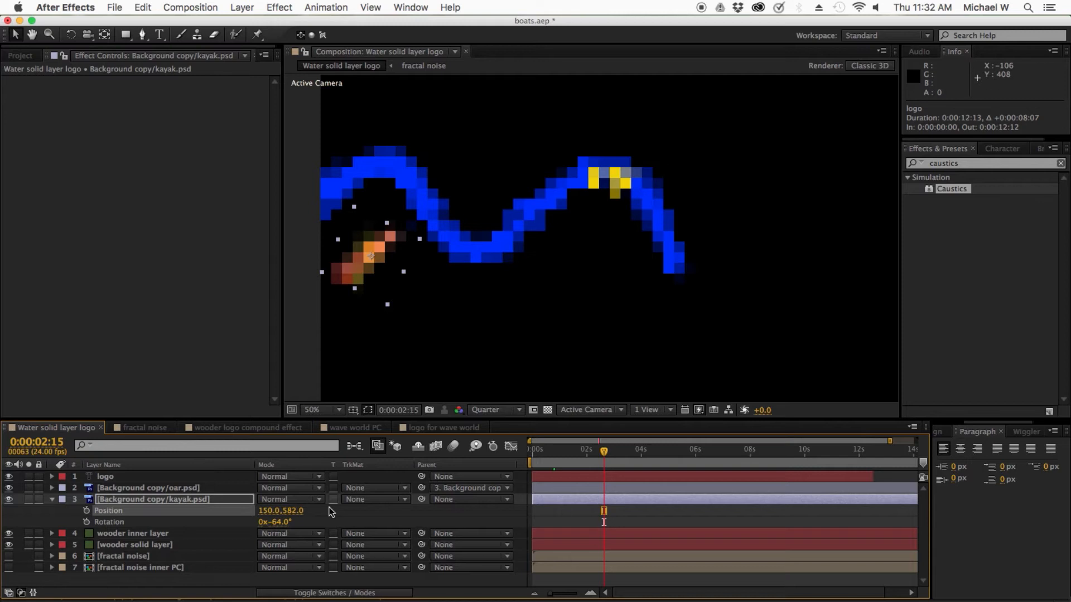
pyautogui.moveTo(294, 511); pyautogui.dragTo(195, 452)
pyautogui.click(289, 521)
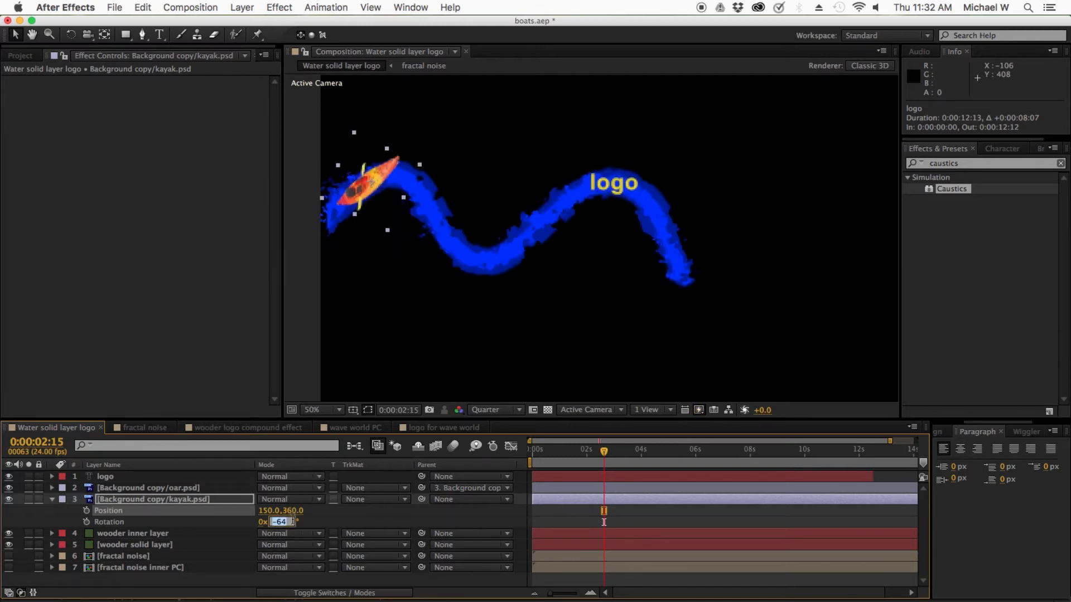
pyautogui.write('0')
pyautogui.press('Return')
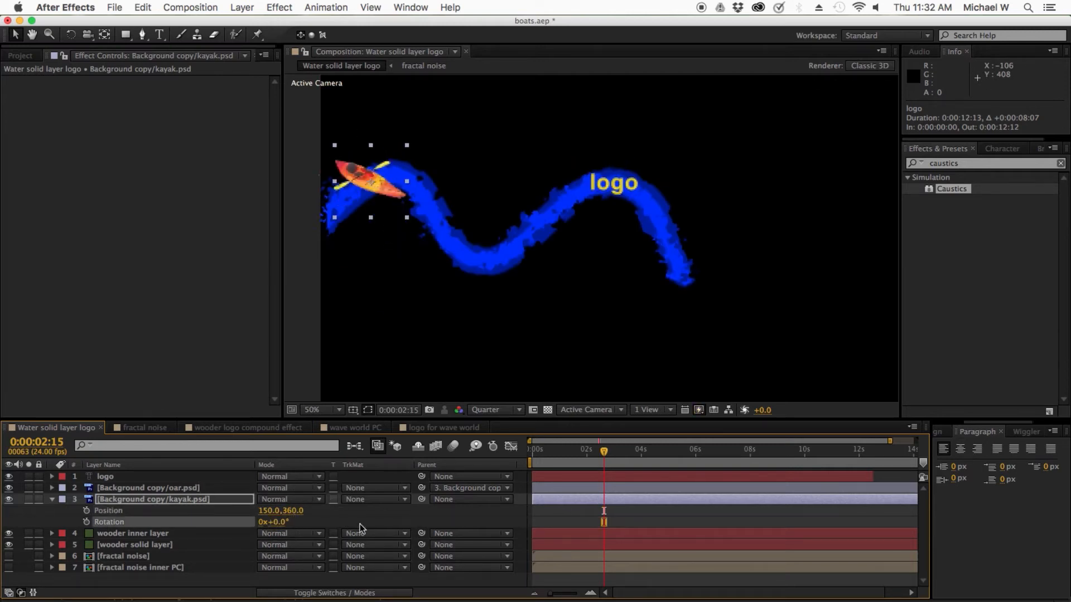
pyautogui.press('cmd+s')
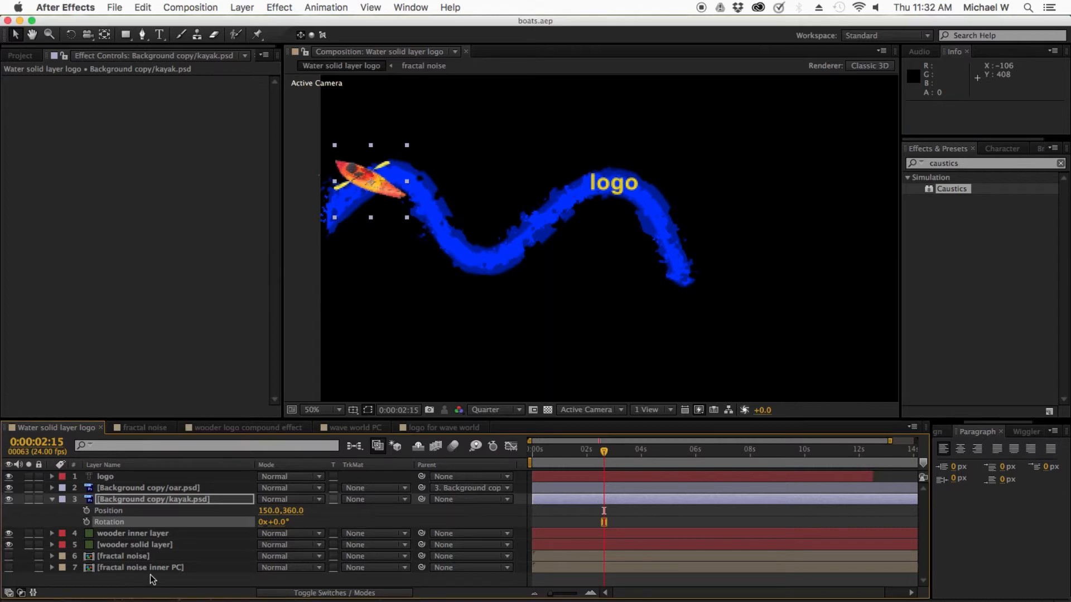
# Step: Reveal Mask 1 on the wooder solid layer and copy its Mask Path
pyautogui.click(134, 534)
pyautogui.click(133, 544)
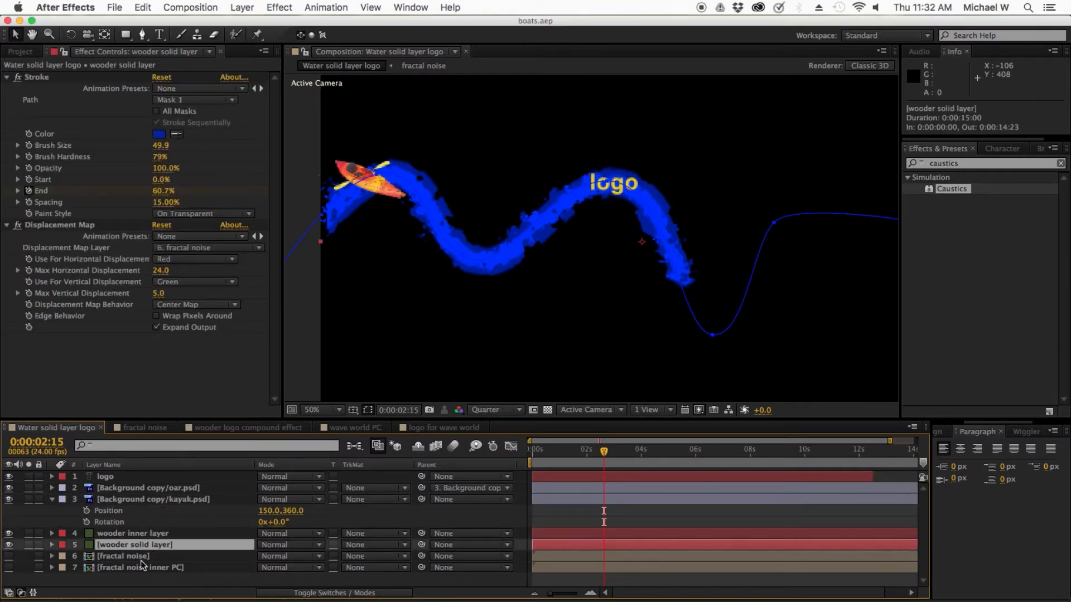
pyautogui.press('m')
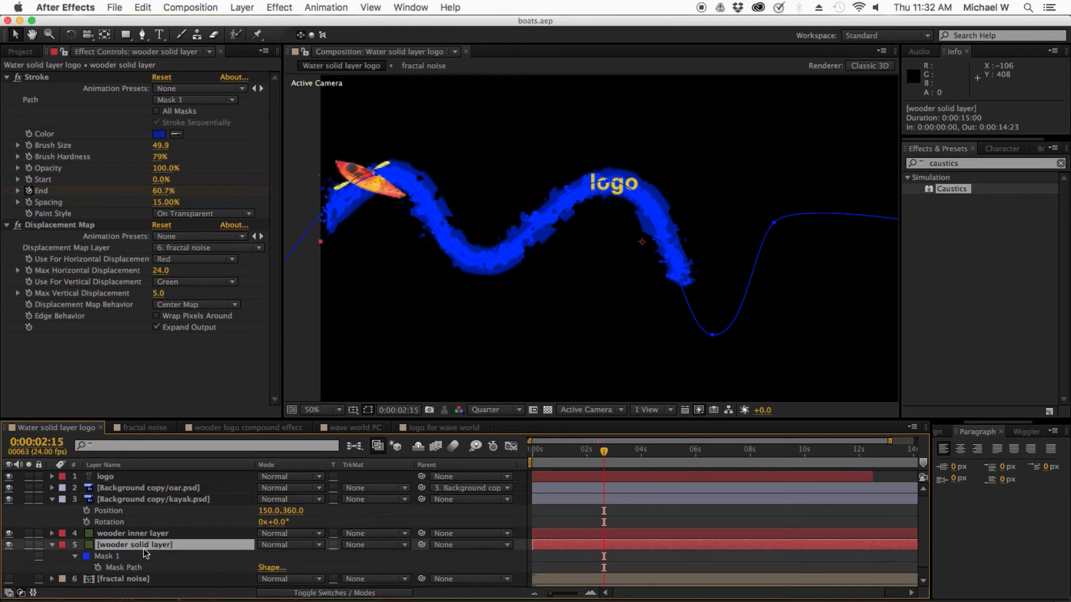
pyautogui.click(104, 557)
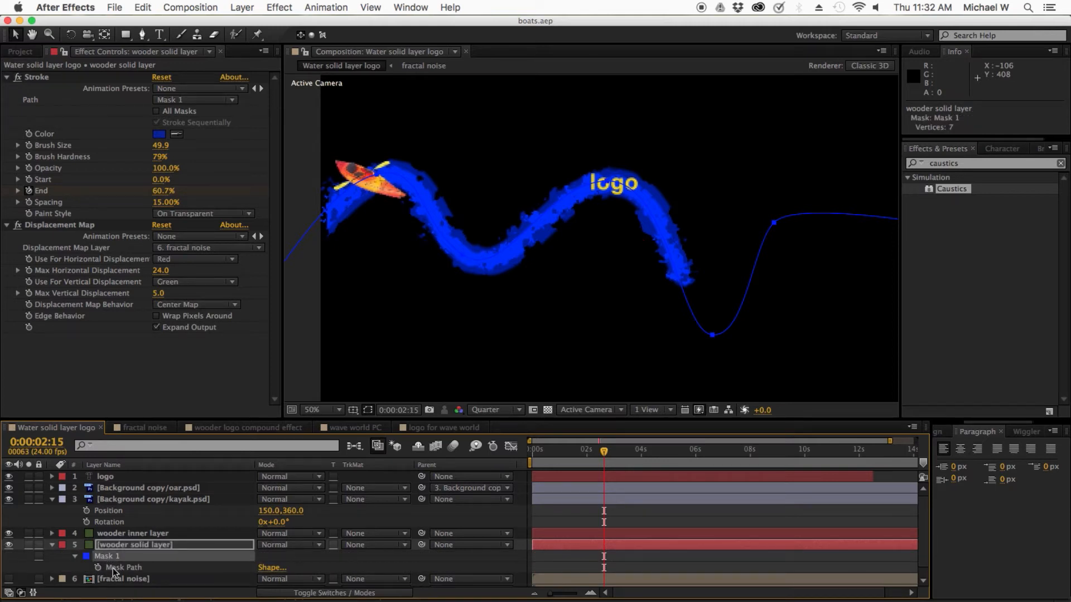
pyautogui.click(113, 568)
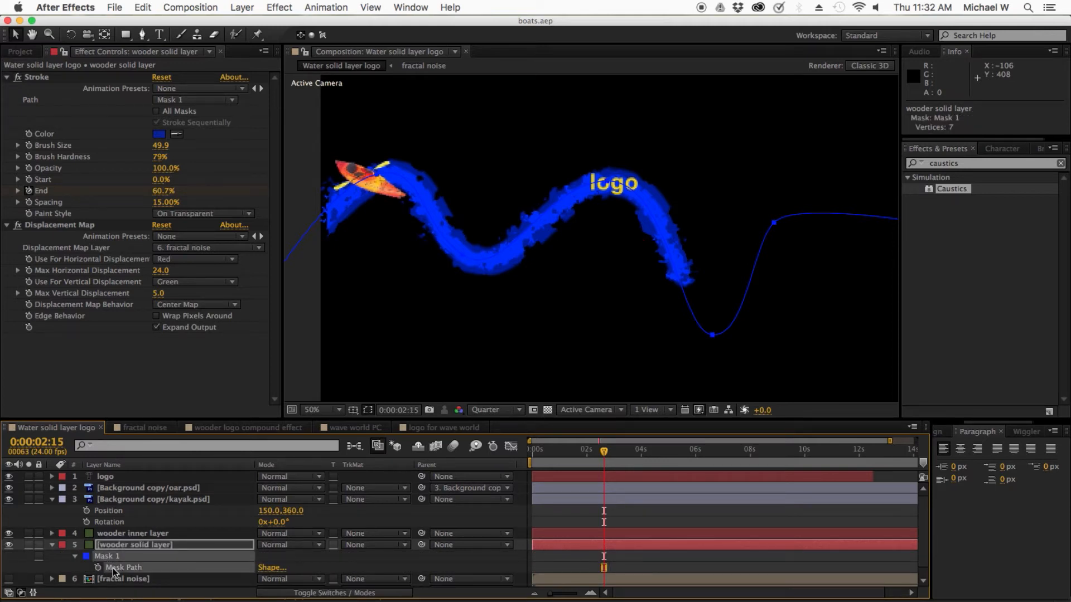
pyautogui.click(143, 34)
pyautogui.click(776, 224)
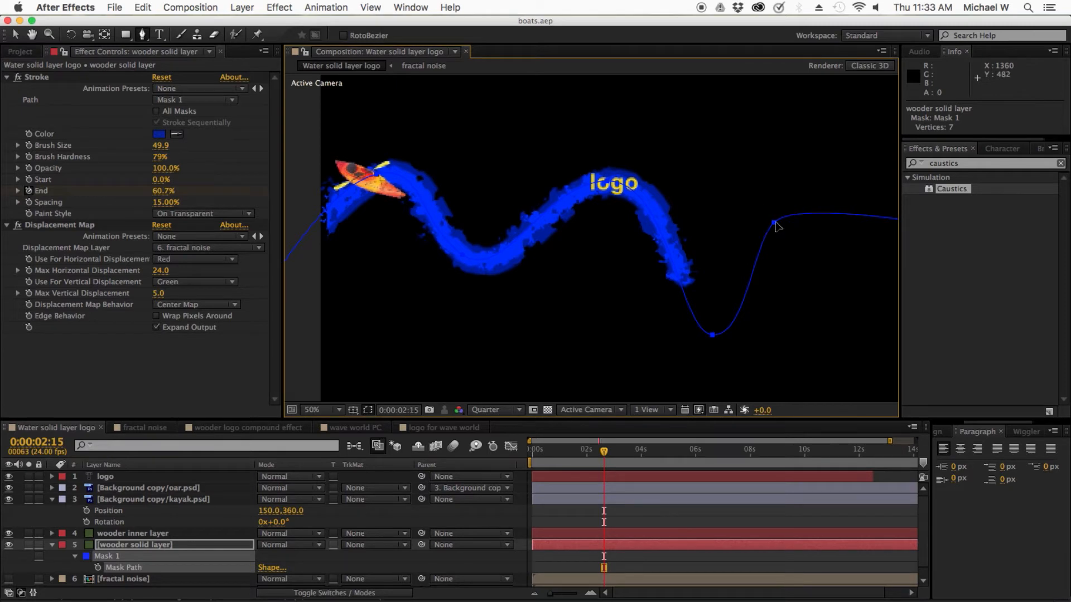
pyautogui.click(776, 224)
# Step: Paste the copied mask path into the kayak layer's Position property as keyframes starting at 0:00:02:15
pyautogui.click(128, 501)
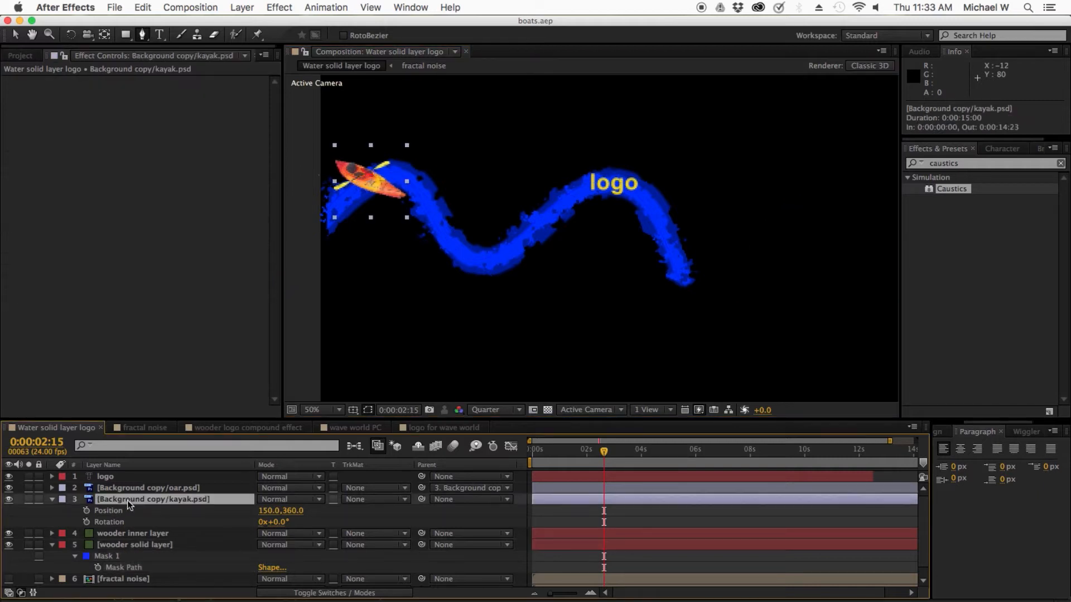
pyautogui.click(51, 500)
pyautogui.click(53, 500)
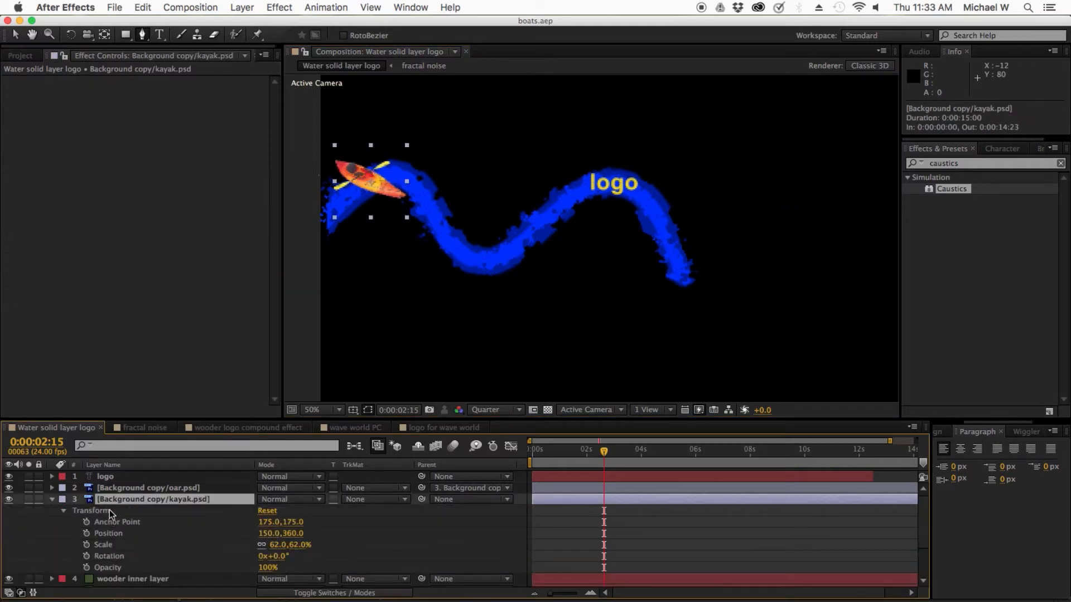
pyautogui.click(107, 535)
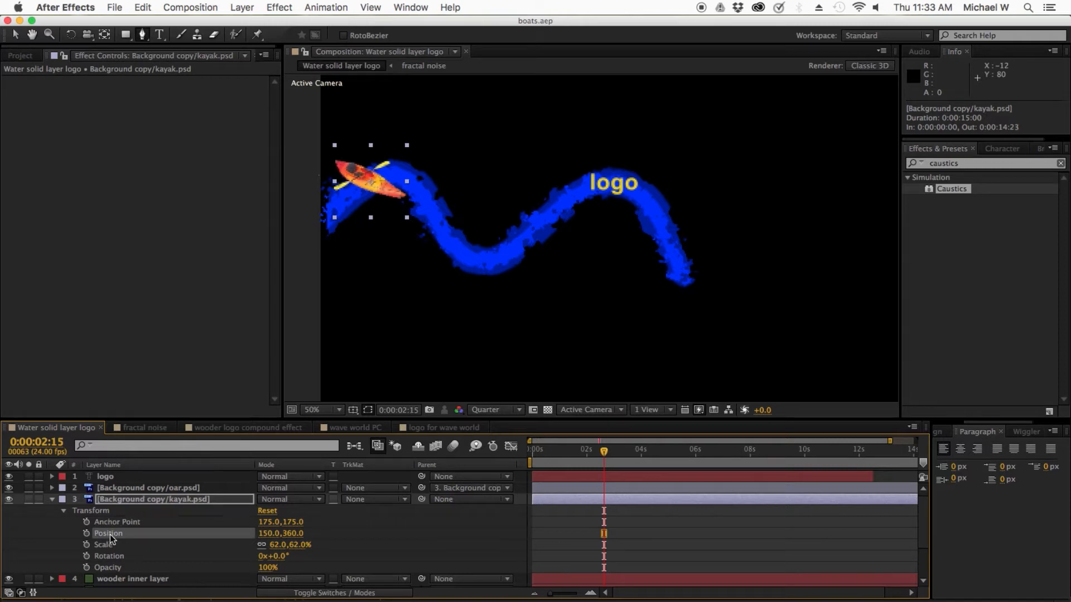
pyautogui.click(148, 8)
pyautogui.click(162, 108)
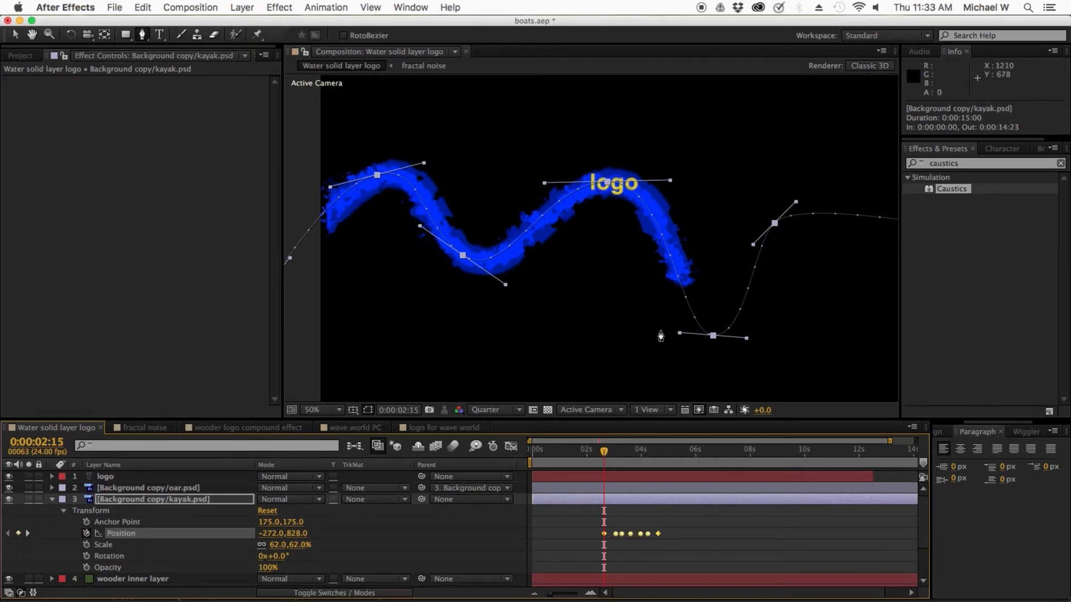
# Step: Set the kayak layer's Auto-Orientation to Orient Along Path and preview its movement up to 0:00:03:18
pyautogui.moveTo(604, 452)
pyautogui.mouseDown()
pyautogui.moveTo(542, 454)
pyautogui.moveTo(623, 455)
pyautogui.mouseUp()
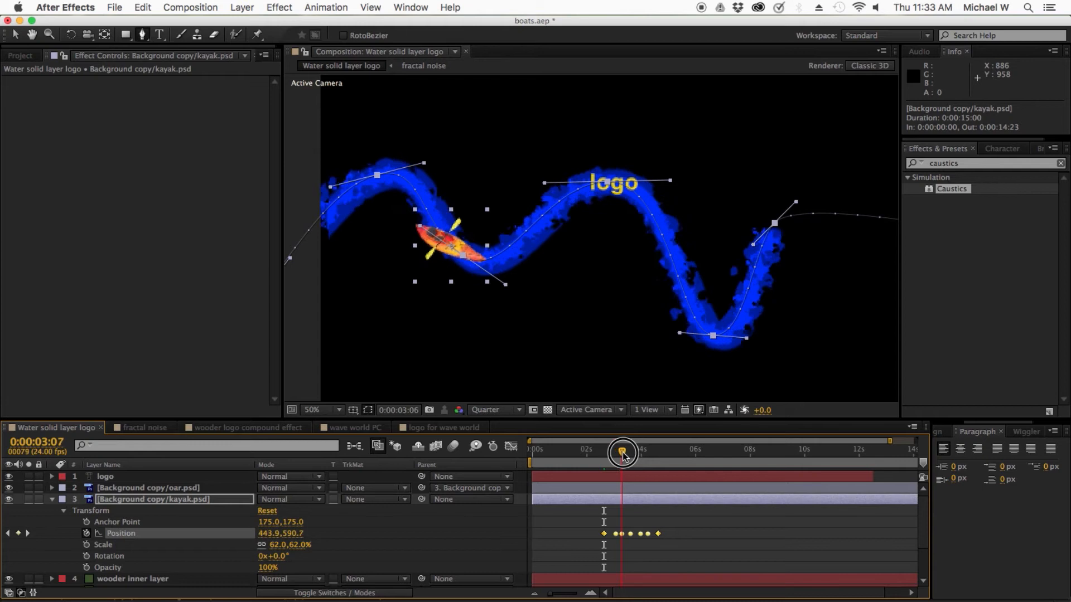
pyautogui.rightClick(189, 500)
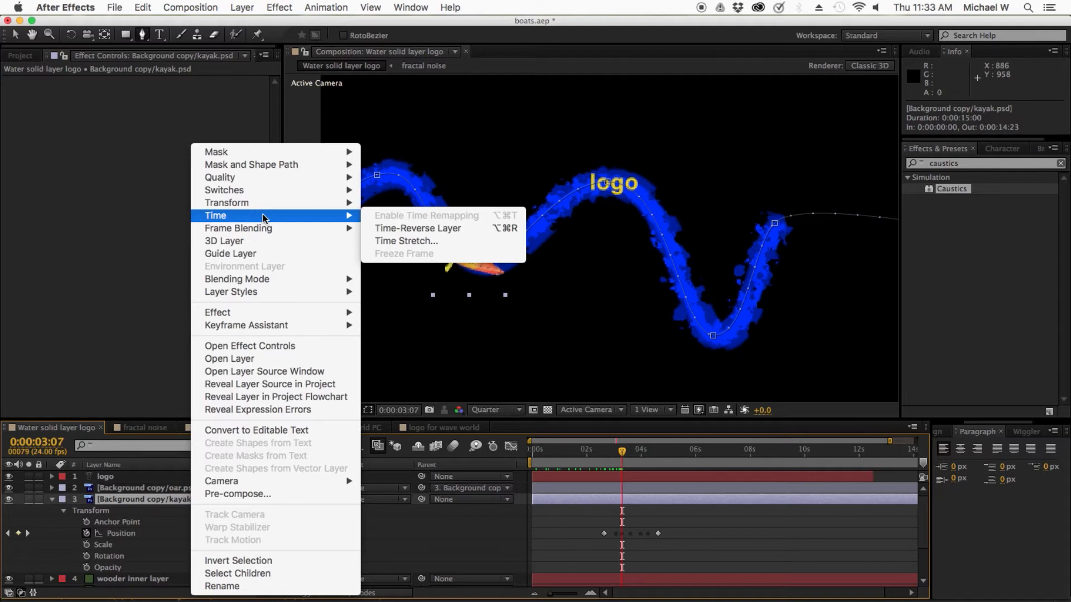
pyautogui.moveTo(261, 207)
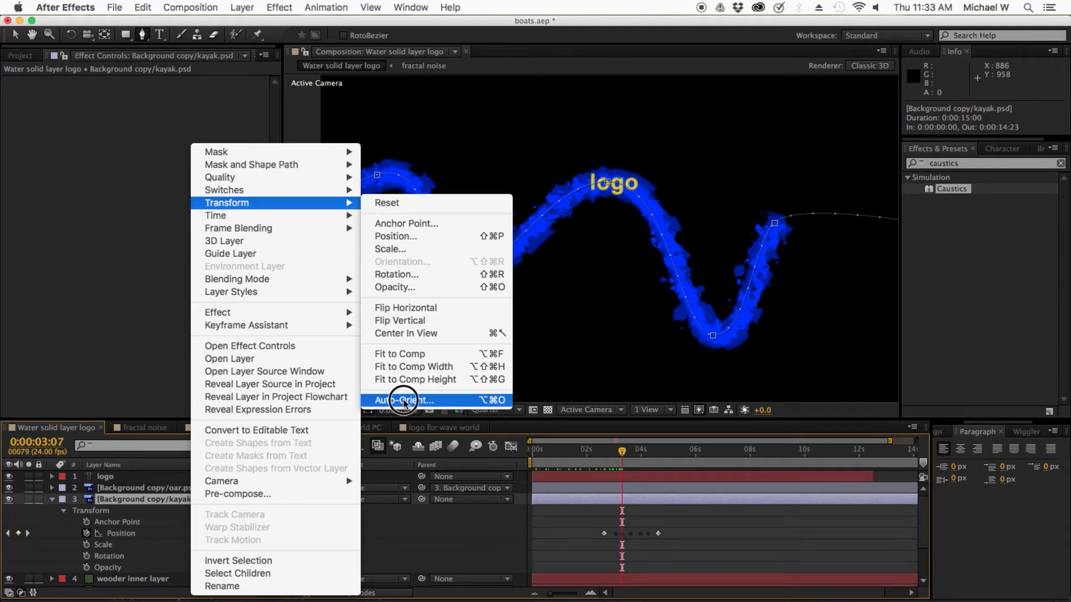
pyautogui.click(422, 400)
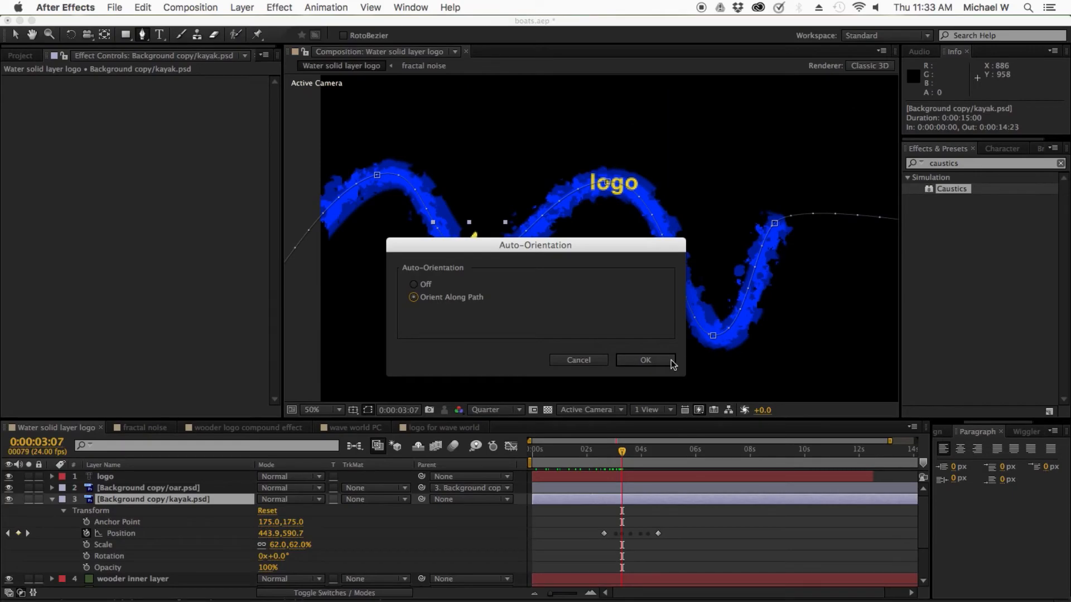
pyautogui.click(672, 366)
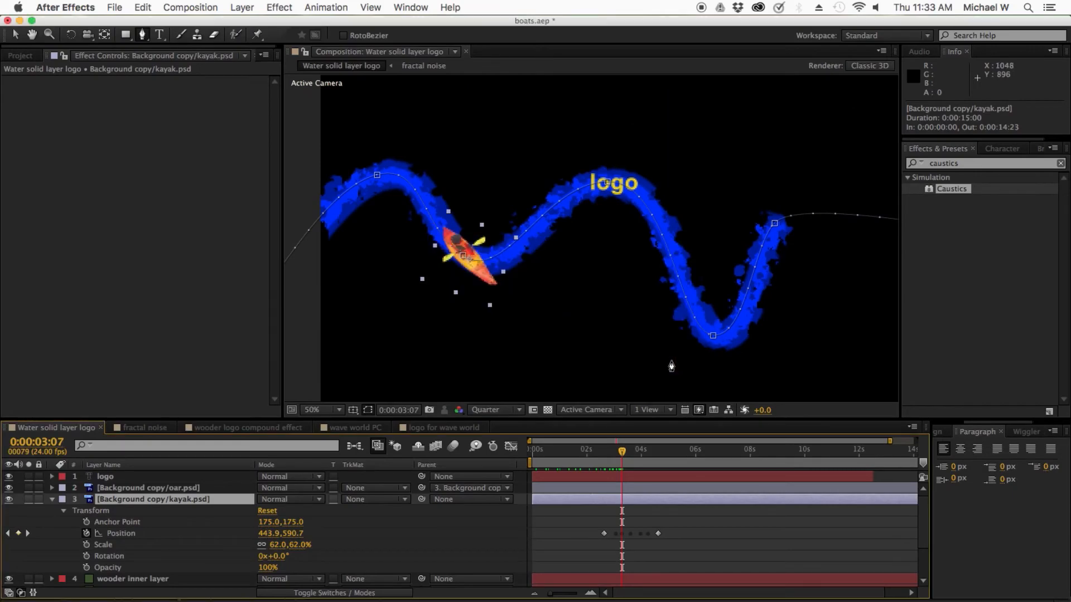
pyautogui.click(627, 452)
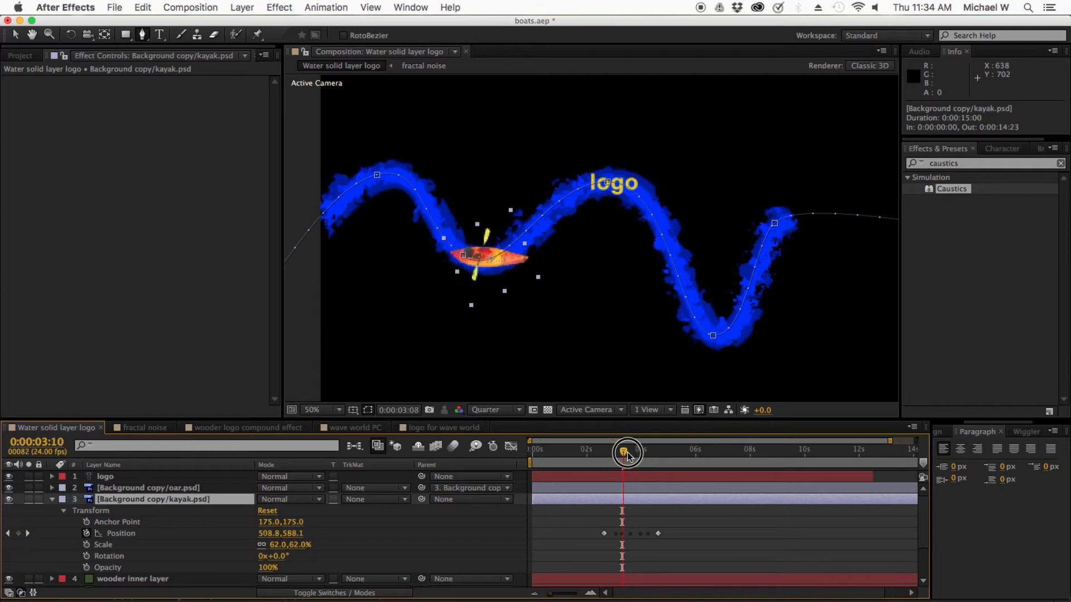
pyautogui.moveTo(627, 453); pyautogui.dragTo(638, 455)
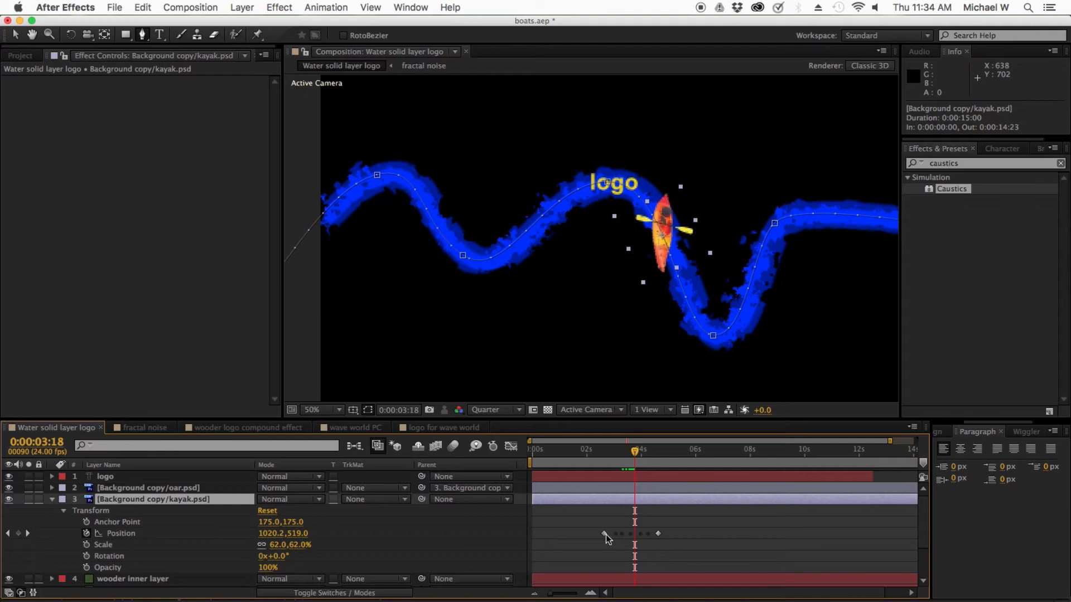
# Step: Try to move the kayak's whole motion path up about 90 px with all its position keyframes selected, and undo the move
pyautogui.moveTo(591, 518); pyautogui.dragTo(671, 546)
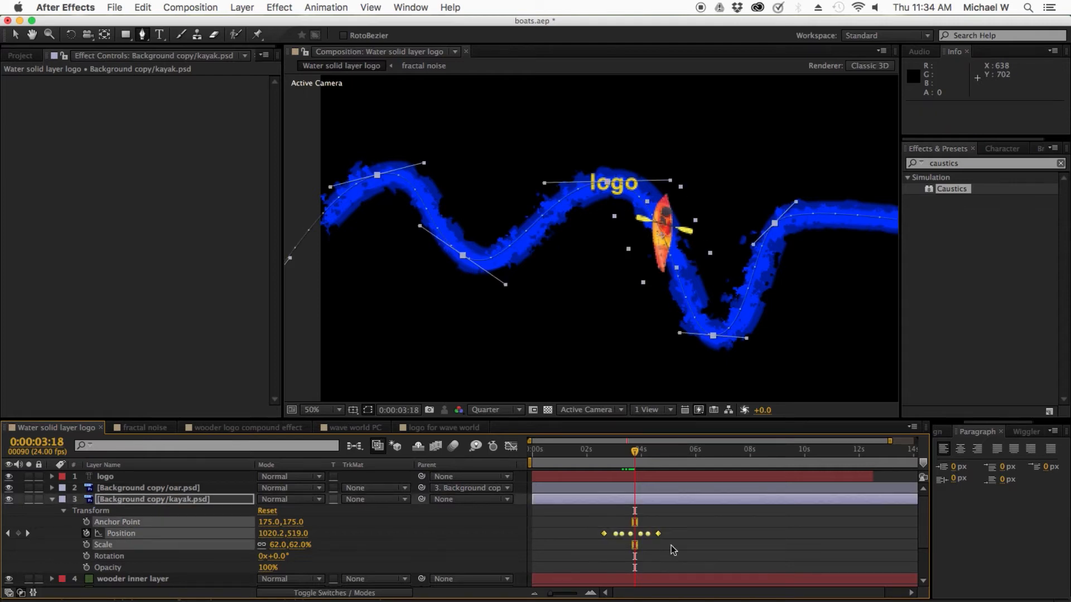
pyautogui.click(14, 38)
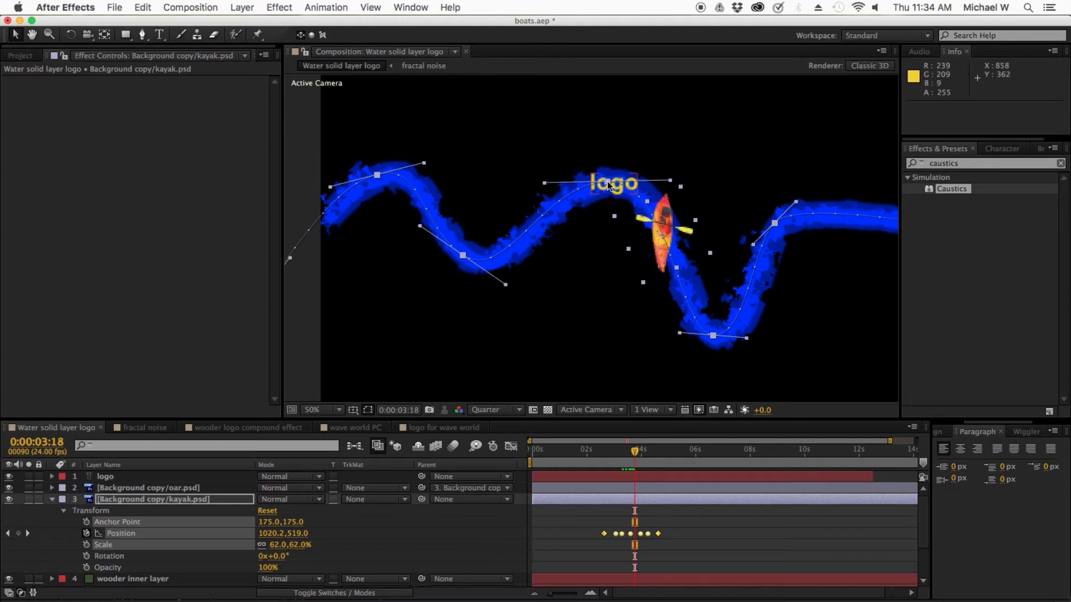
pyautogui.moveTo(610, 186); pyautogui.dragTo(607, 151)
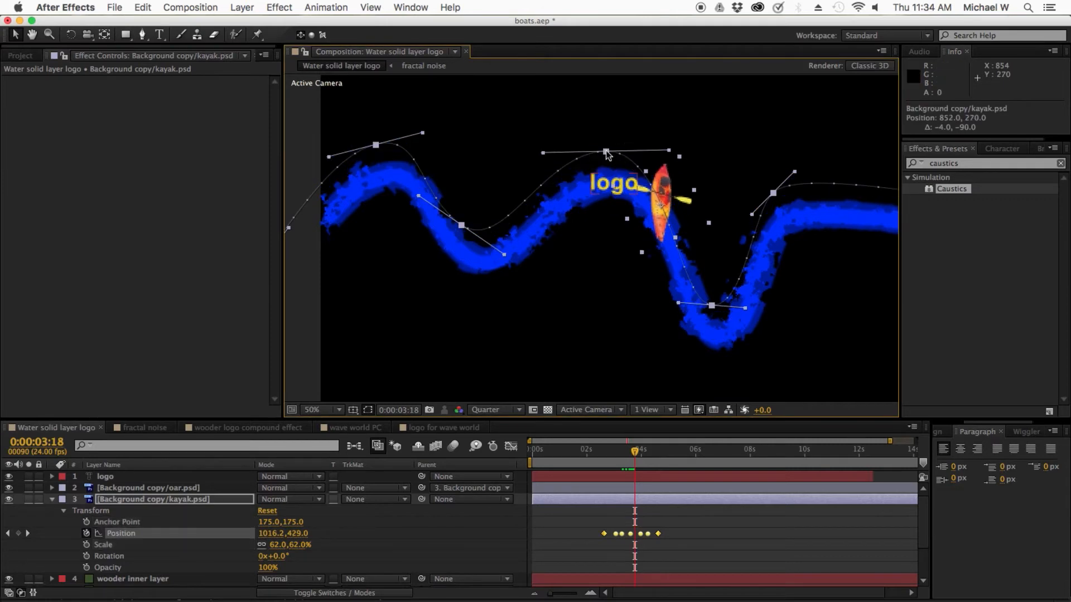
pyautogui.press('super+z')
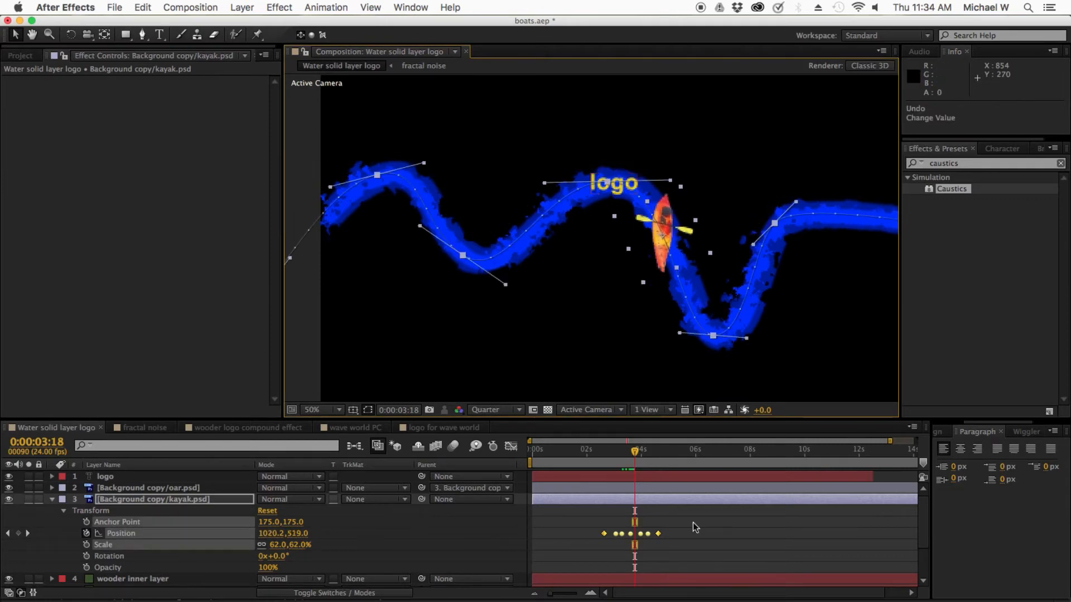
# Step: Try to shift the kayak's whole motion path by about 76, 184 px with all its position keyframes selected, and undo the move
pyautogui.moveTo(693, 523); pyautogui.dragTo(579, 546)
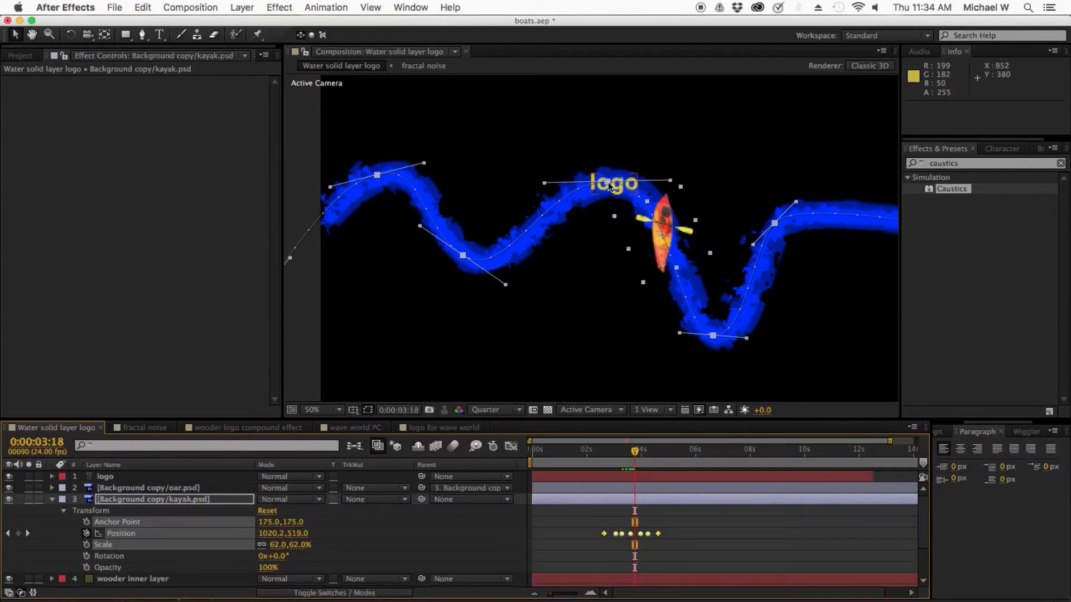
pyautogui.moveTo(608, 181); pyautogui.dragTo(633, 242)
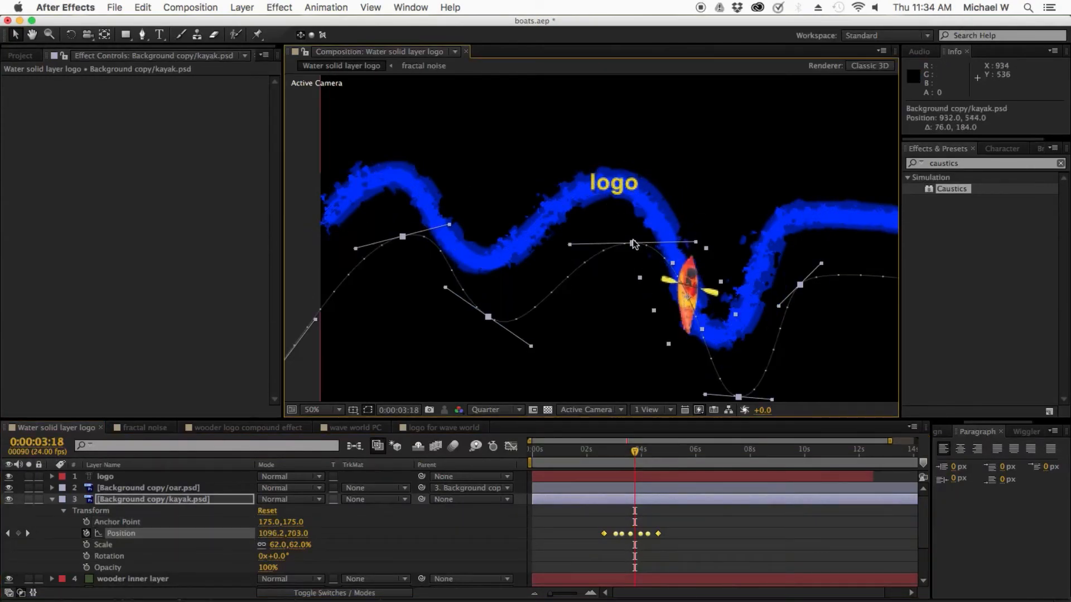
pyautogui.press('super+z')
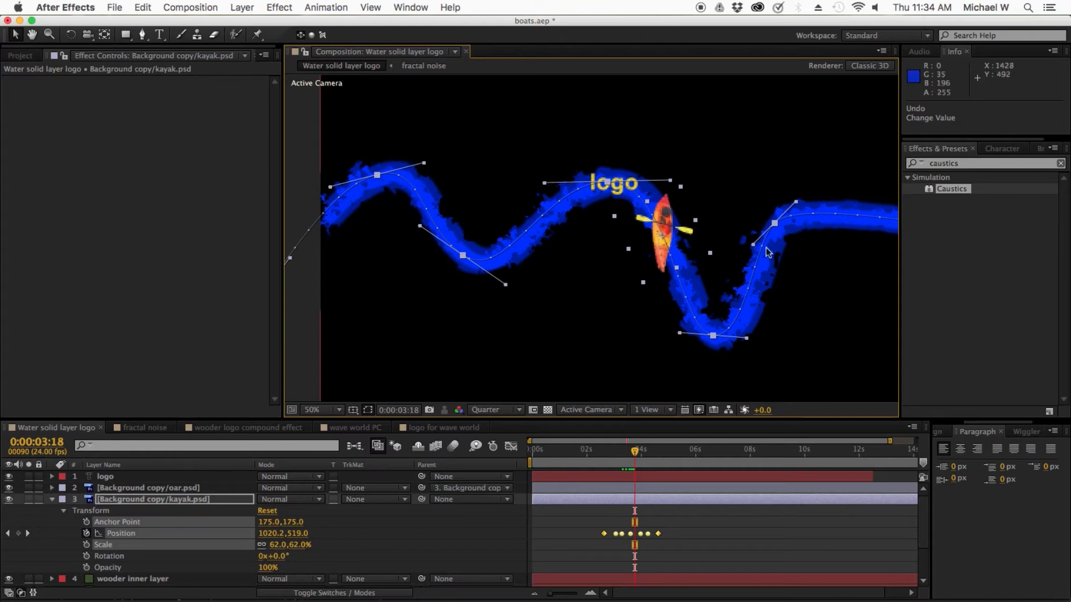
pyautogui.click(606, 510)
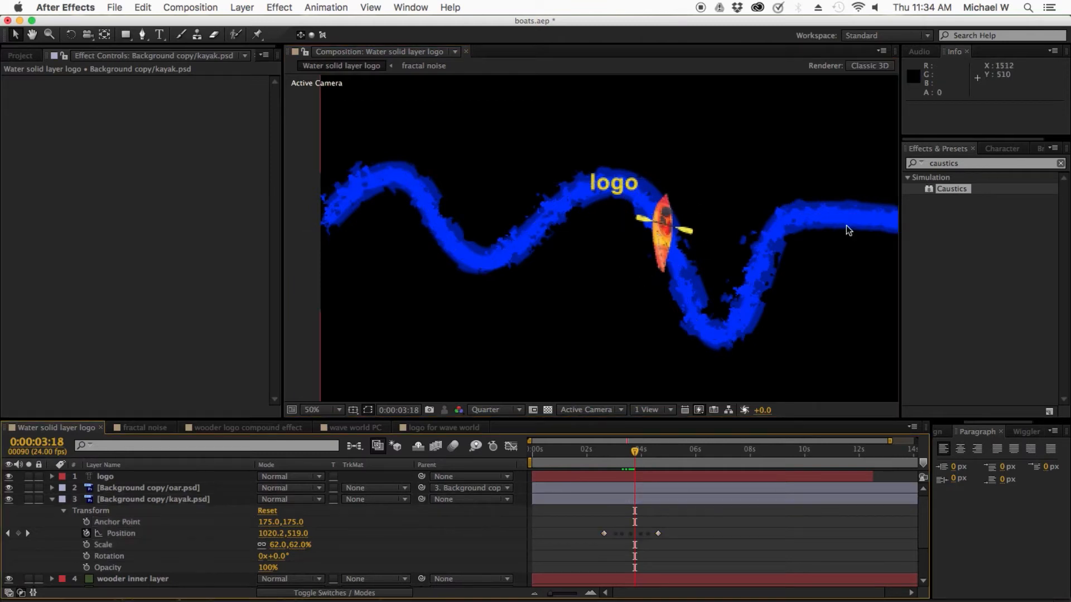
# Step: Move the current time to 0:00:03:02 and expand the wooder solid layer down to its Mask 1 properties
pyautogui.moveTo(637, 458); pyautogui.dragTo(616, 459)
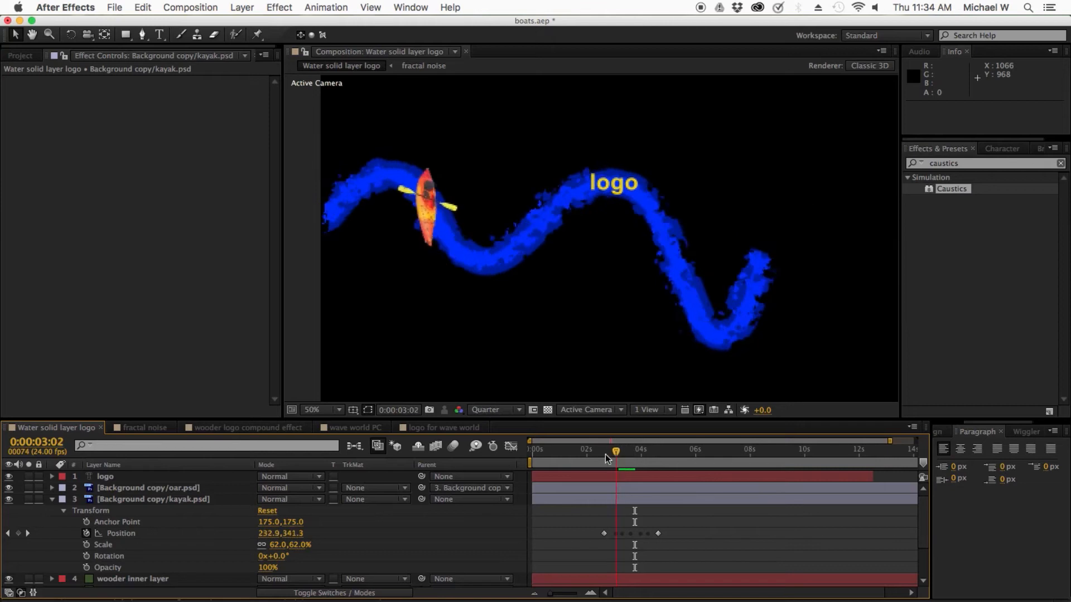
pyautogui.scroll(-3, 170, 569)
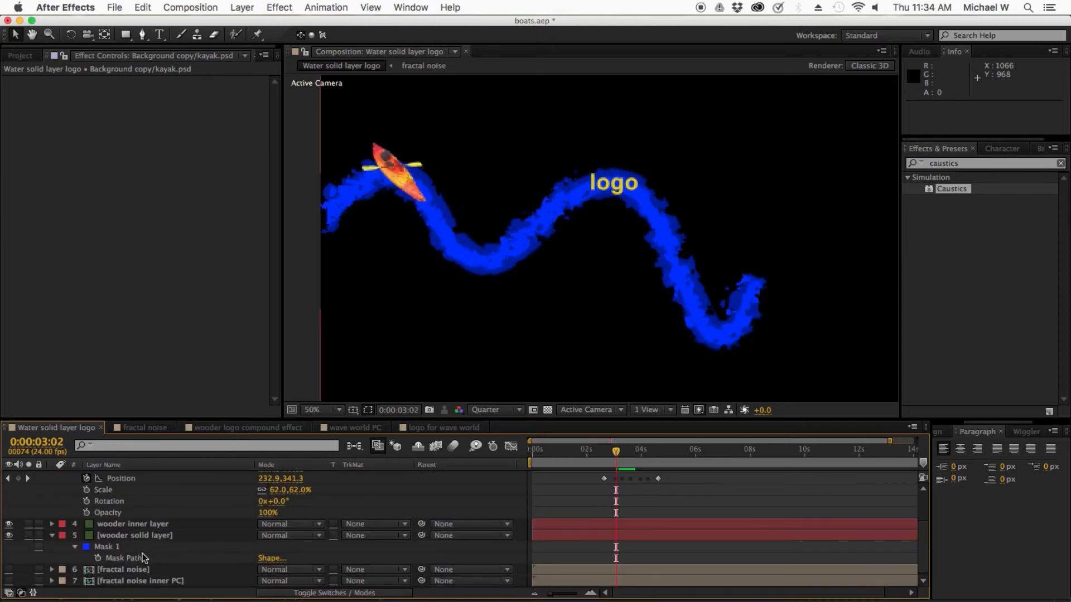
pyautogui.click(134, 536)
pyautogui.click(52, 537)
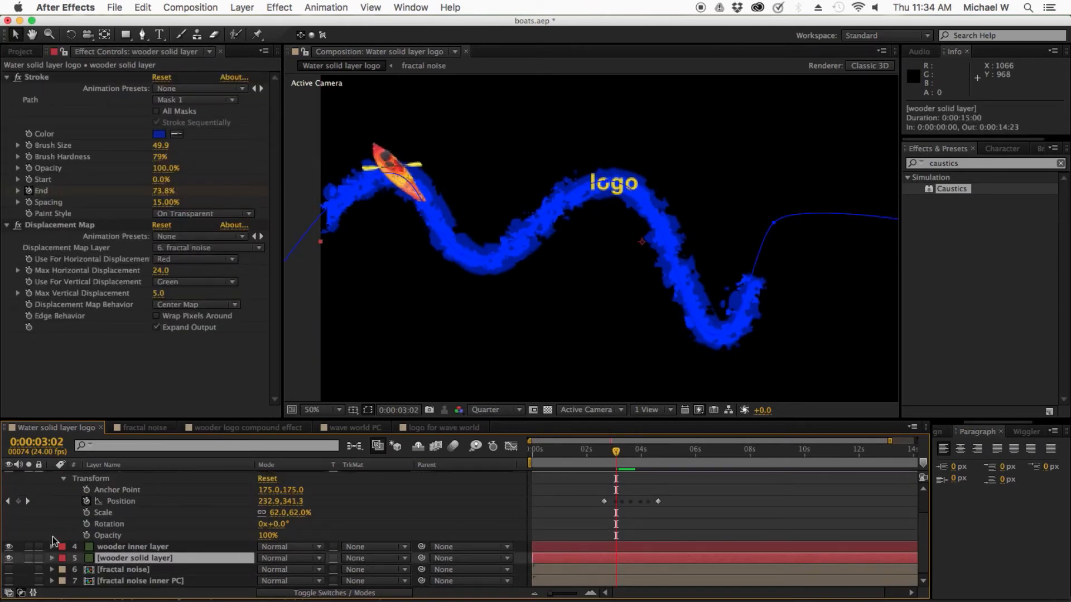
pyautogui.click(52, 558)
pyautogui.scroll(-3, 103, 559)
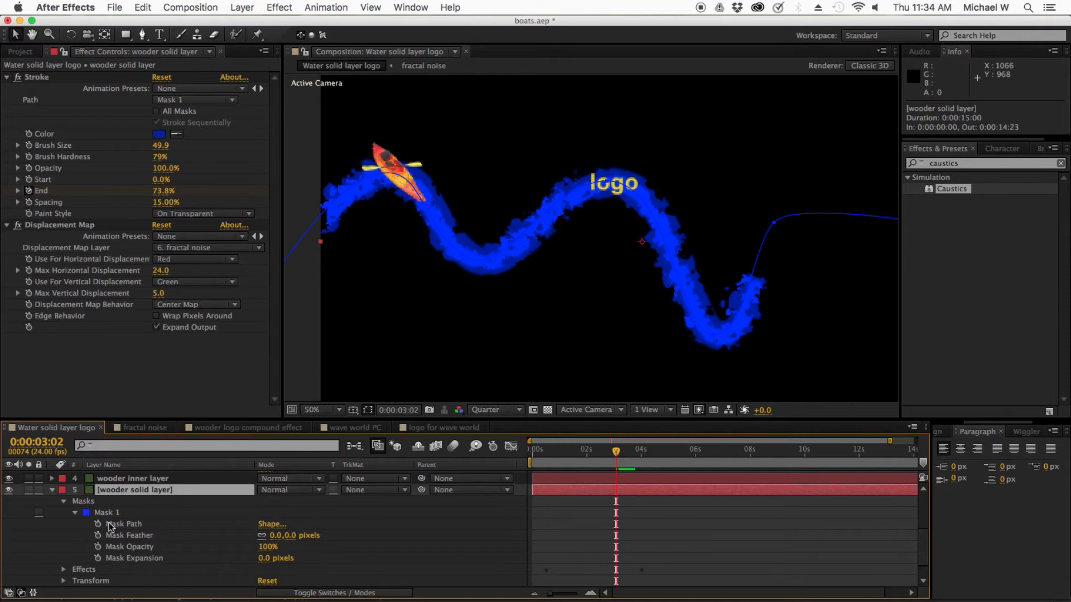
# Step: Collapse the wooder solid layer's Masks group, expand it again and select Mask 1
pyautogui.click(83, 502)
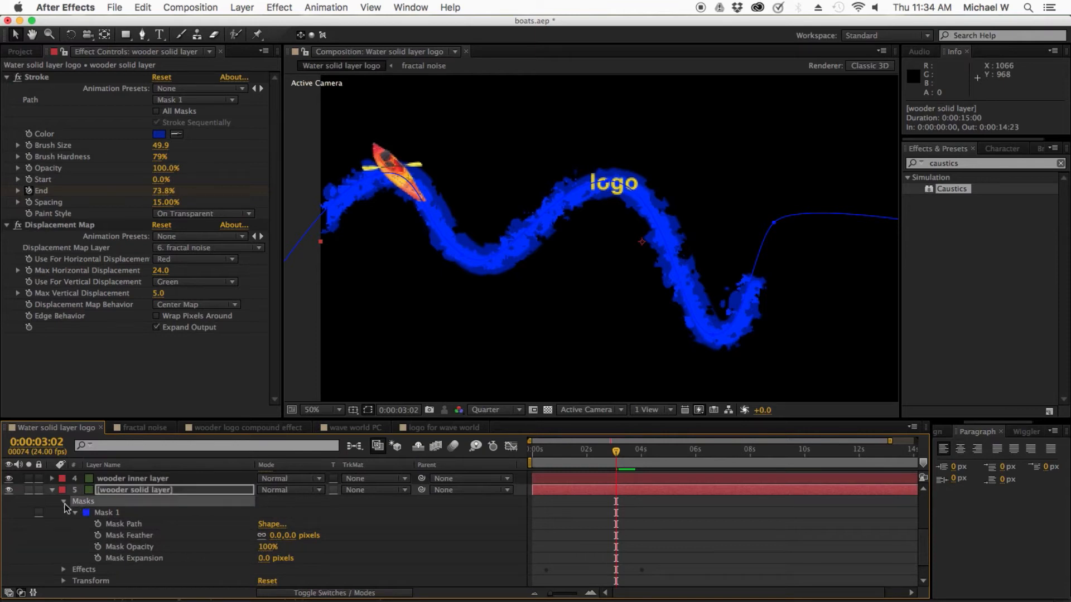
pyautogui.click(63, 504)
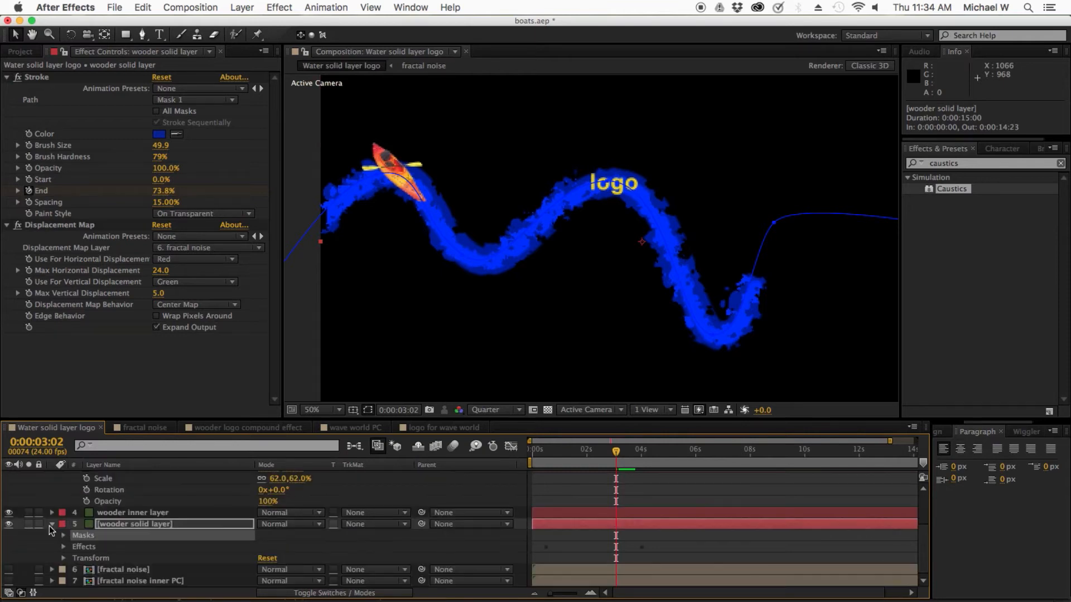
pyautogui.click(52, 525)
pyautogui.click(53, 560)
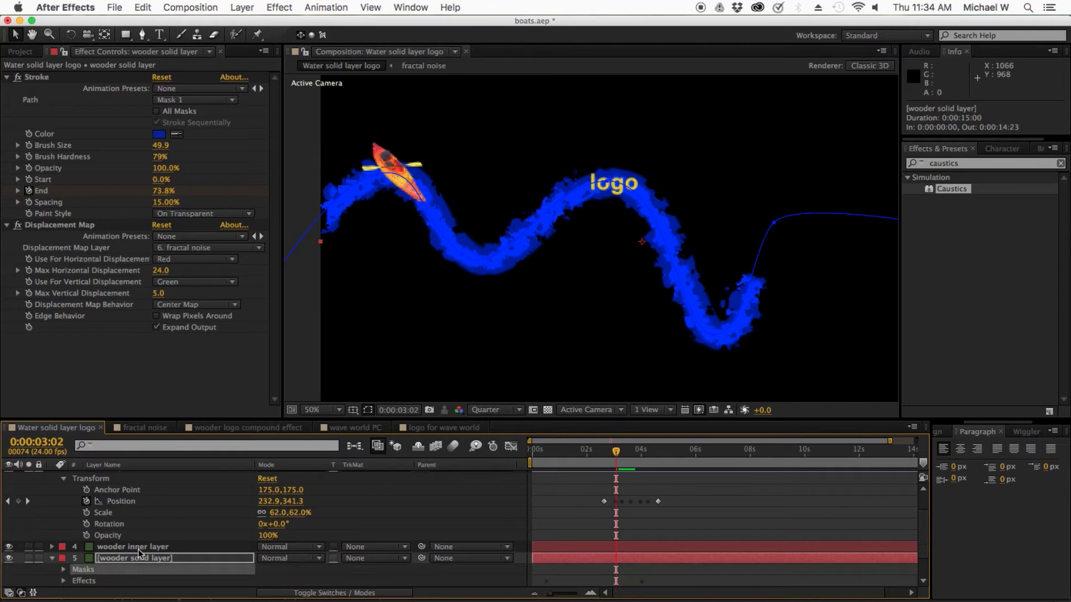
pyautogui.scroll(-1, 95, 565)
pyautogui.click(84, 562)
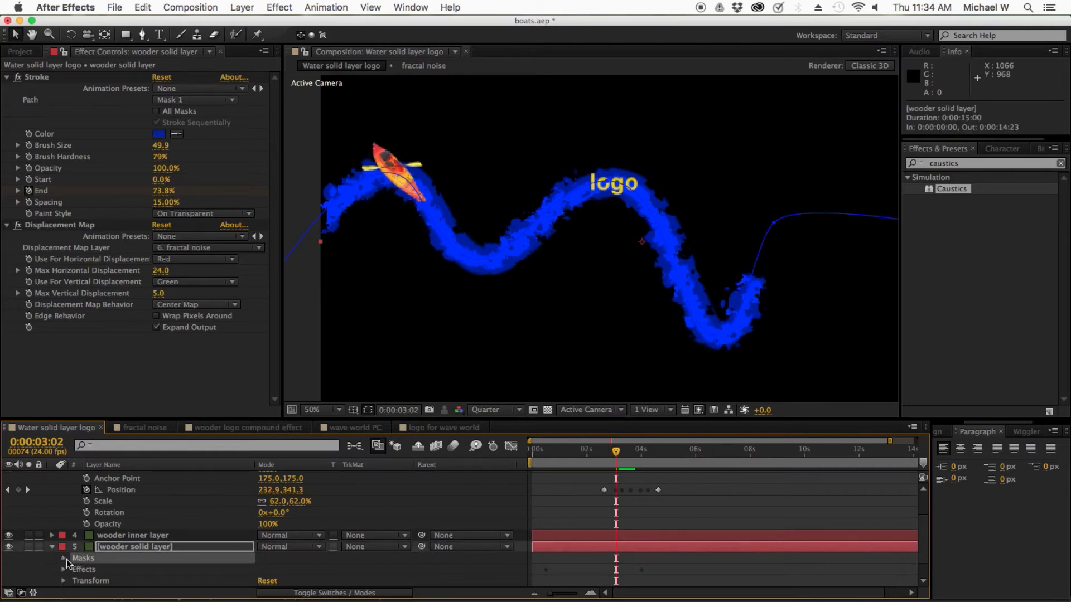
pyautogui.click(66, 560)
pyautogui.click(105, 518)
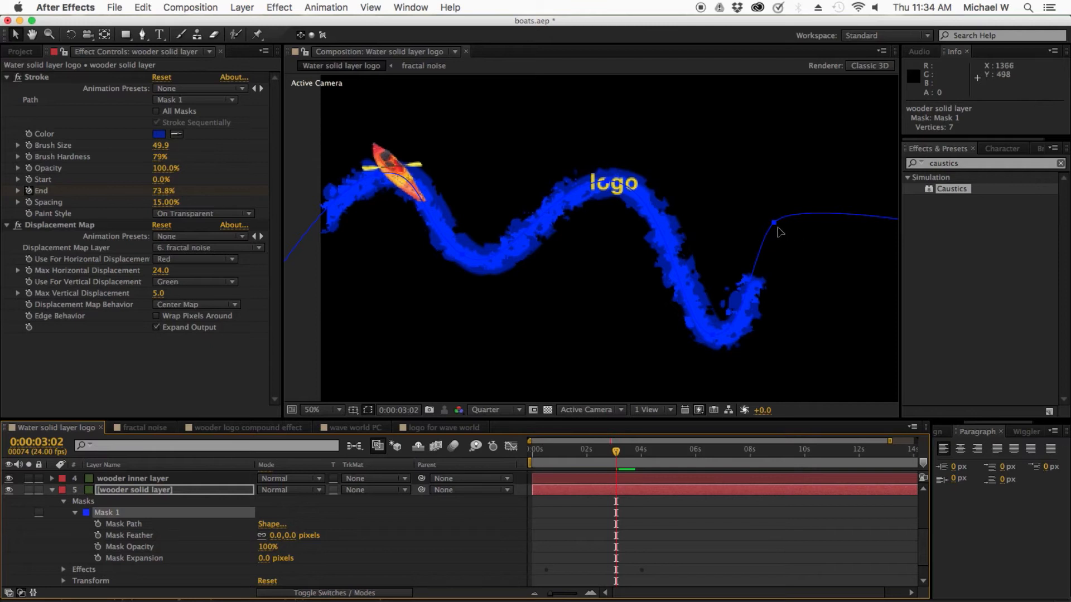
# Step: Examine the vertices of Mask 1 in the composition view, selecting its Mask Path and the vertex beyond the stroke's end
pyautogui.keyDown('alt'); pyautogui.click(775, 225); pyautogui.keyUp('alt')
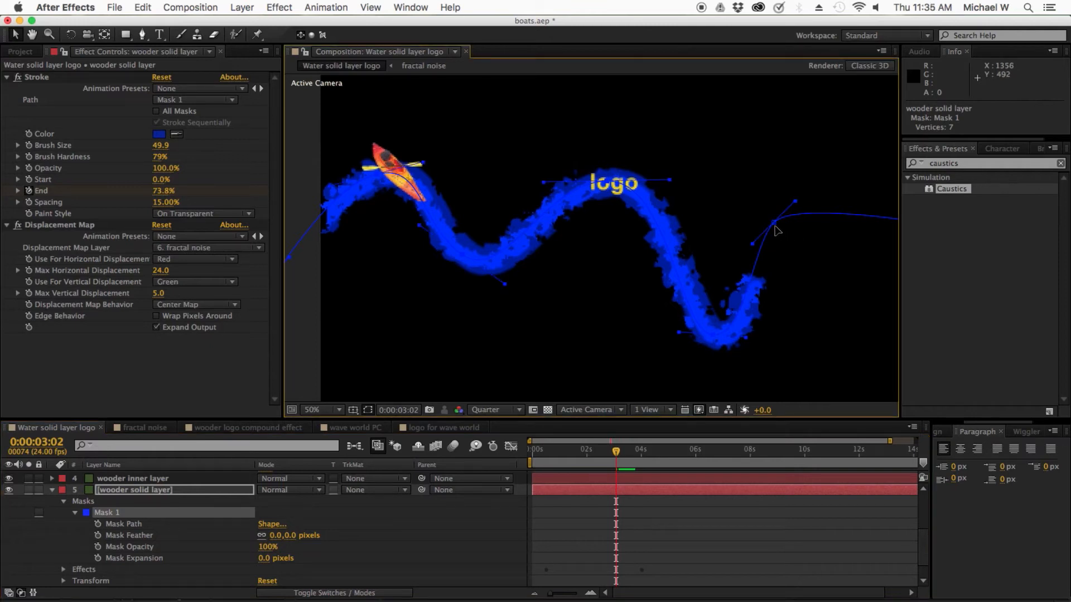
pyautogui.click(775, 225)
pyautogui.click(775, 228)
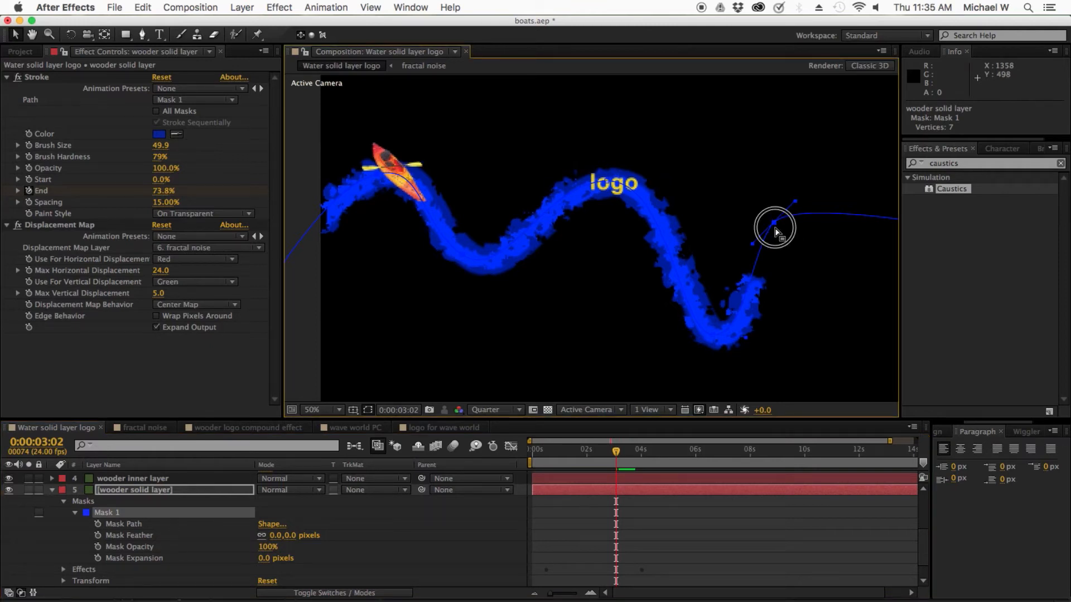
pyautogui.click(774, 228)
pyautogui.click(775, 227)
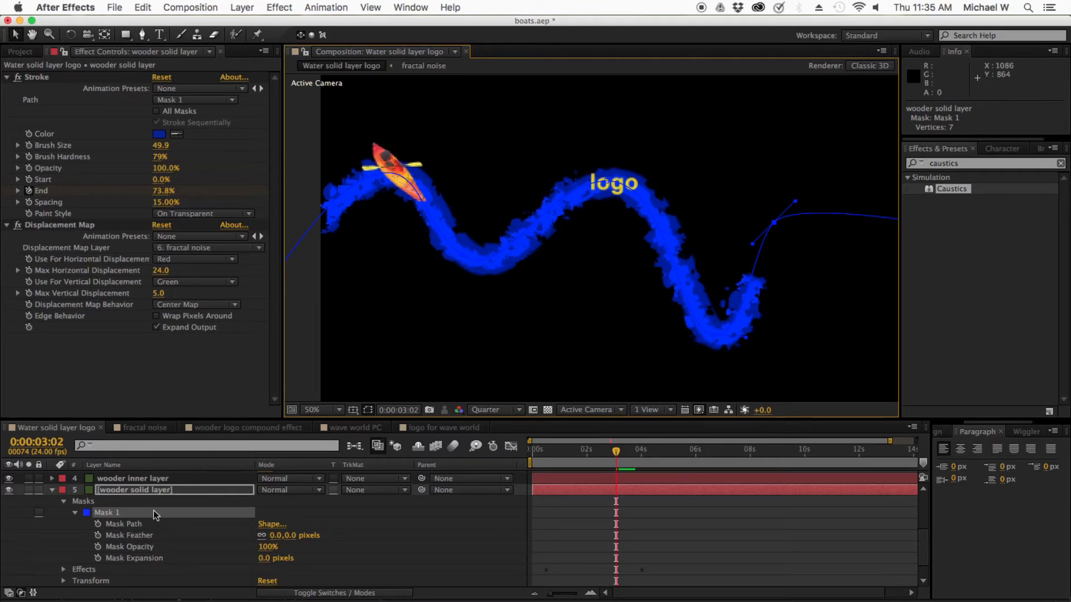
pyautogui.click(138, 525)
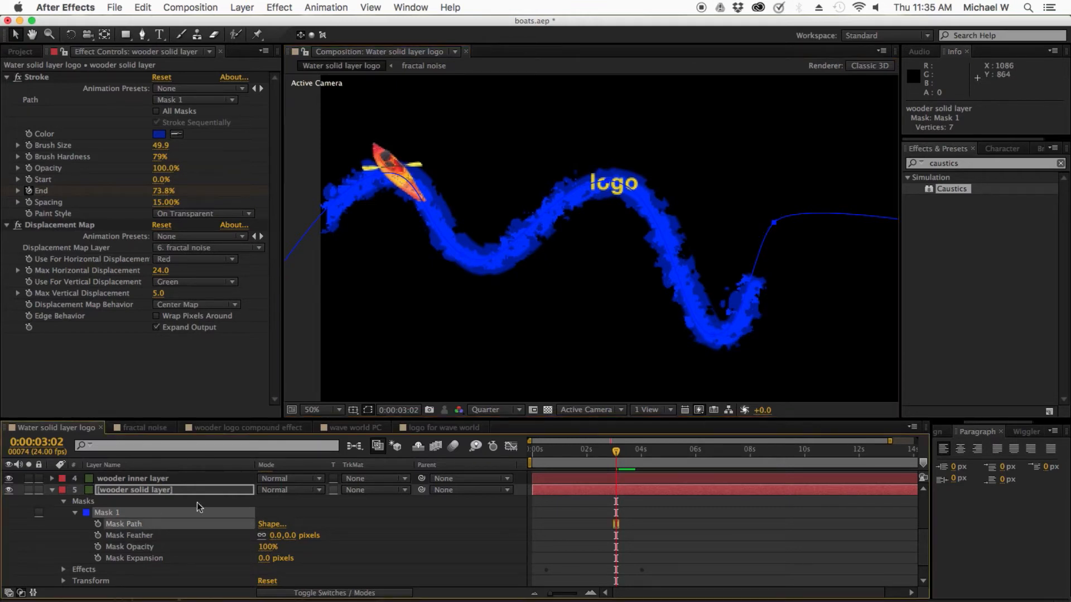
pyautogui.click(775, 224)
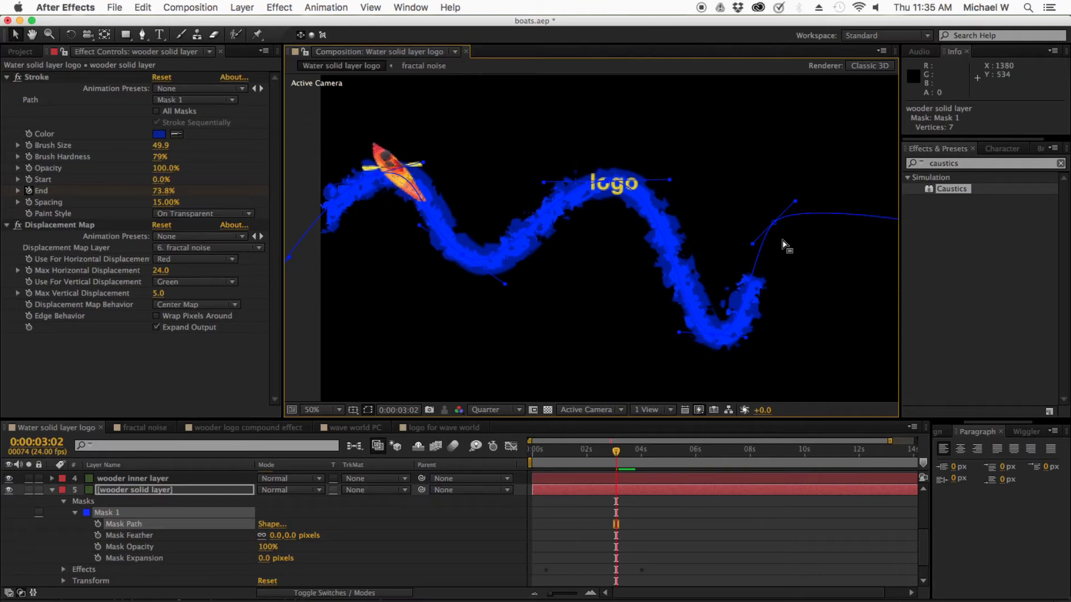
# Step: Select the kayak layer's Position keyframes and preview its movement along the stroke between 0:00:03:02 and 0:00:03:12
pyautogui.scroll(5, 159, 533)
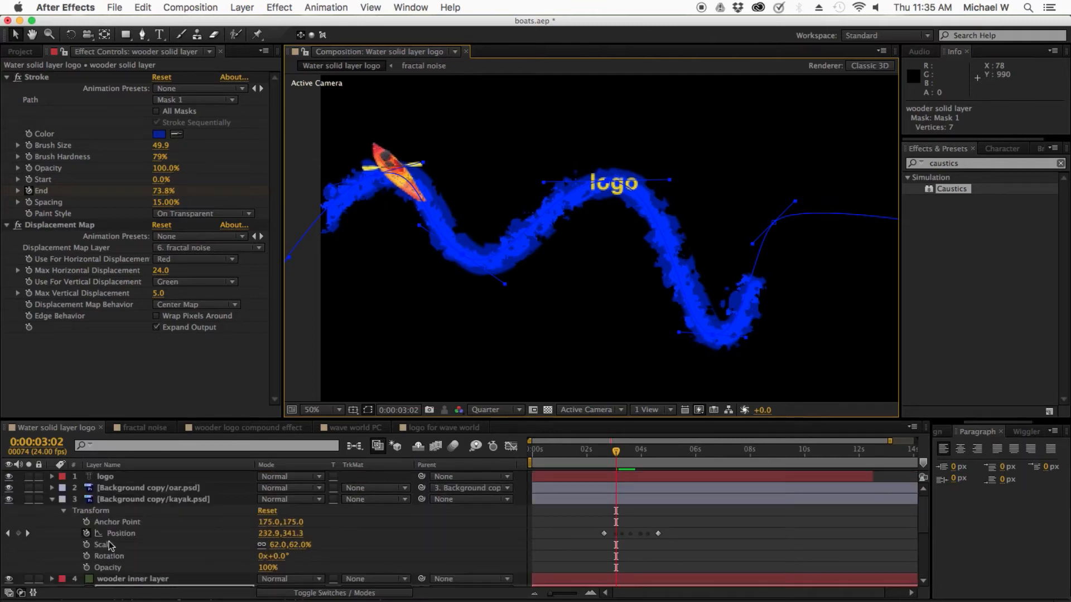
pyautogui.click(111, 534)
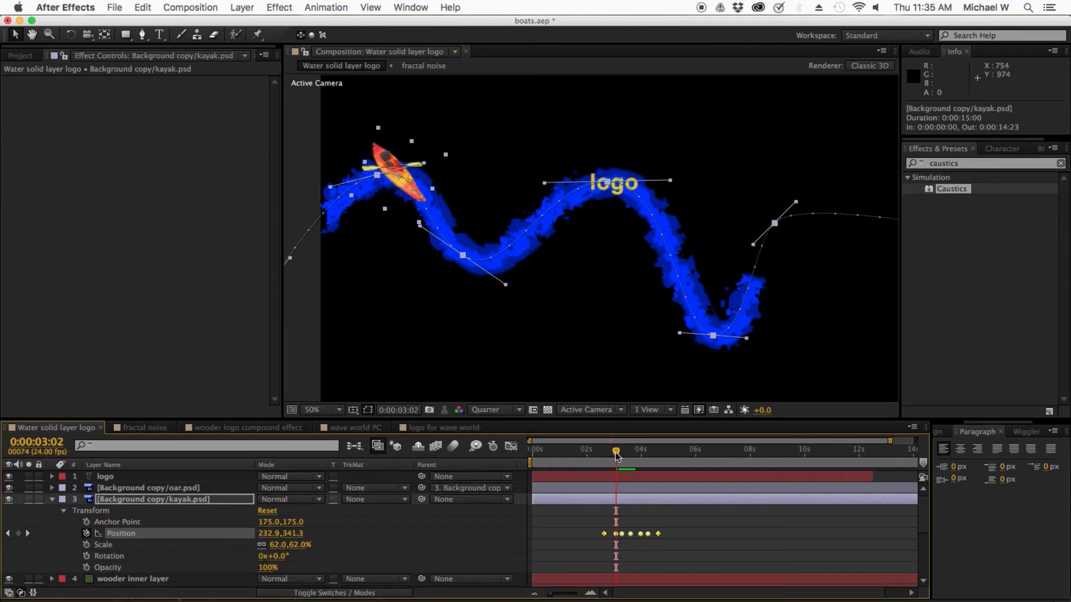
pyautogui.moveTo(617, 457); pyautogui.dragTo(628, 455)
pyautogui.click(582, 511)
pyautogui.moveTo(628, 451); pyautogui.dragTo(627, 452)
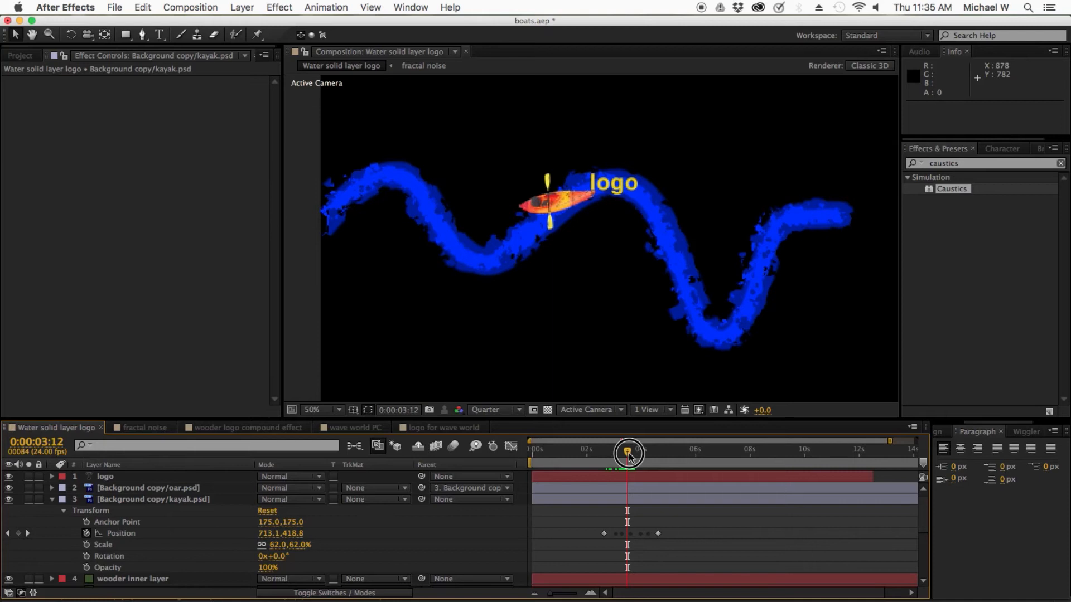
pyautogui.moveTo(627, 450); pyautogui.dragTo(619, 451)
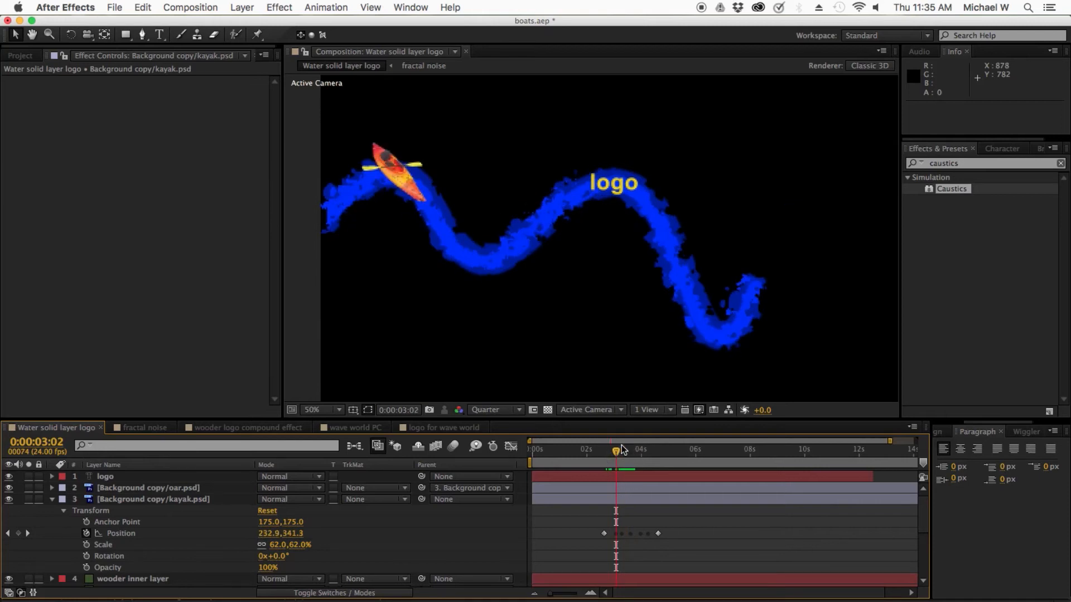
# Step: Save the project and collapse the properties of the kayak and wooder solid layers
pyautogui.press('super+s')
pyautogui.click(105, 478)
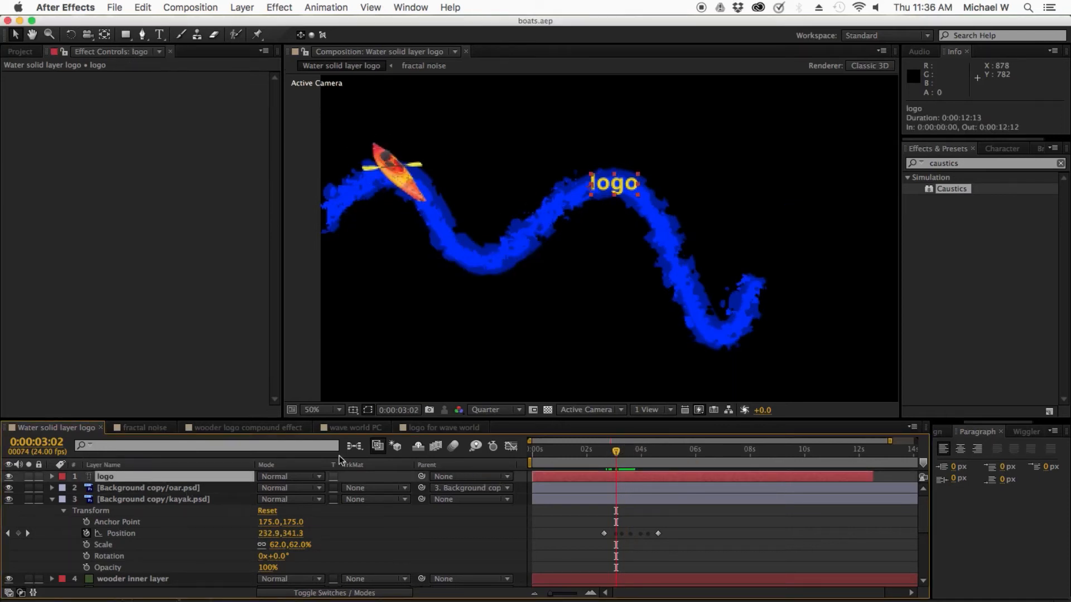
pyautogui.click(52, 500)
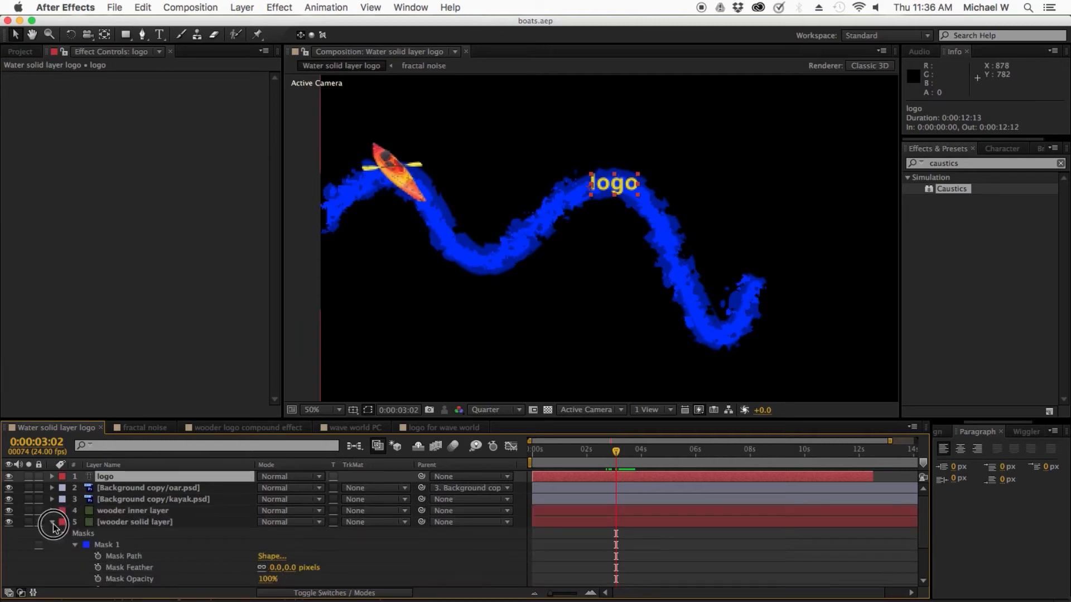
pyautogui.click(52, 522)
# Step: Duplicate the wooder solid layer and place the copy directly above the logo layer as its alpha matte
pyautogui.click(134, 522)
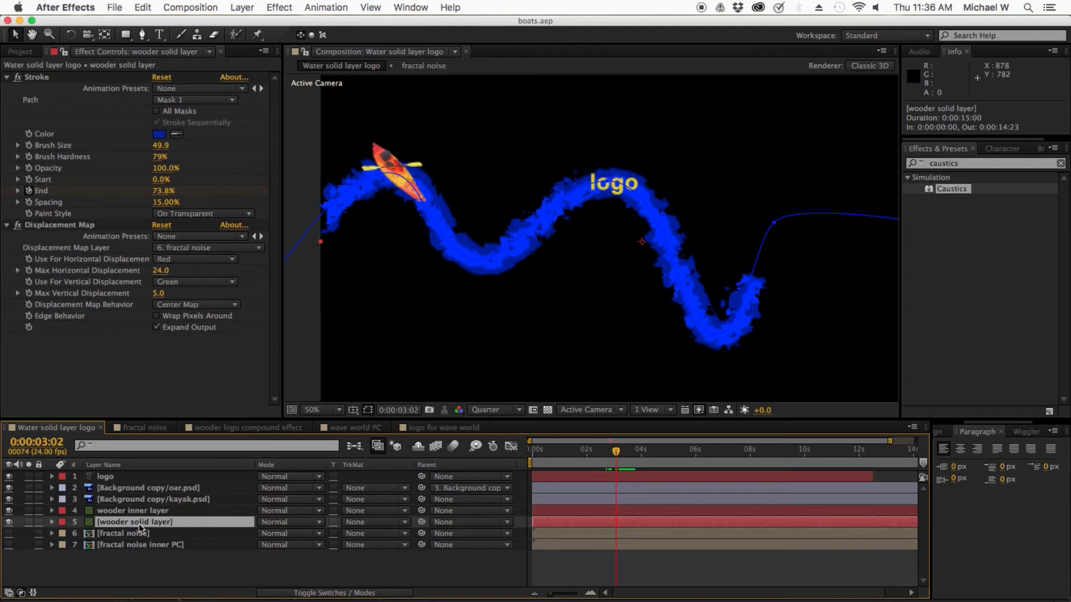
pyautogui.press('super+d')
pyautogui.moveTo(139, 524); pyautogui.dragTo(134, 472)
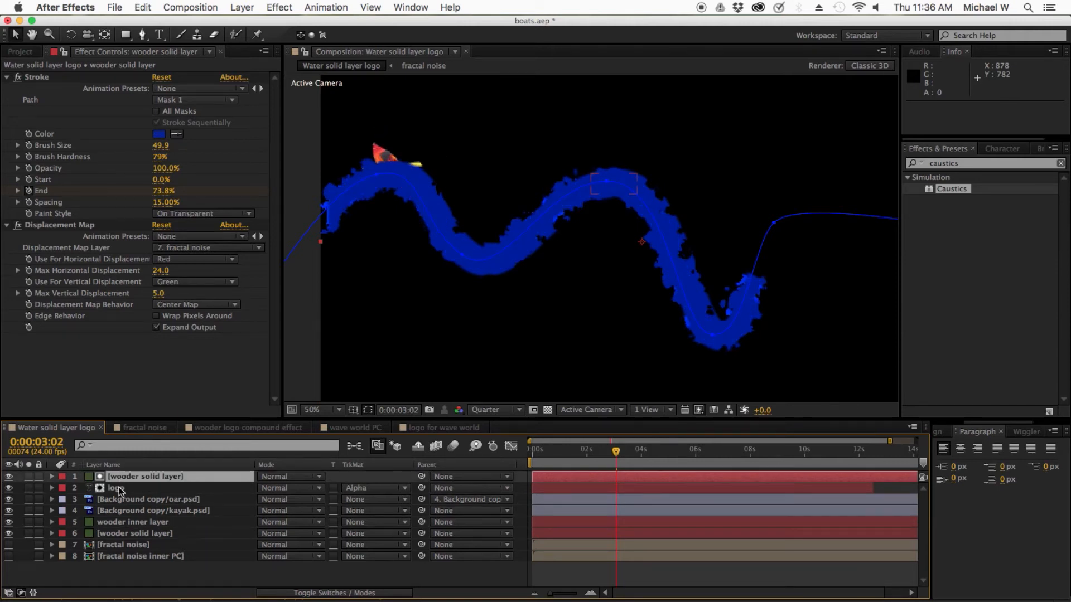
# Step: Move the duplicated wooder solid layer and the logo layer together beneath the kayak layer
pyautogui.keyDown('shift'); pyautogui.click(119, 491); pyautogui.keyUp('shift')
pyautogui.moveTo(119, 491); pyautogui.dragTo(120, 522)
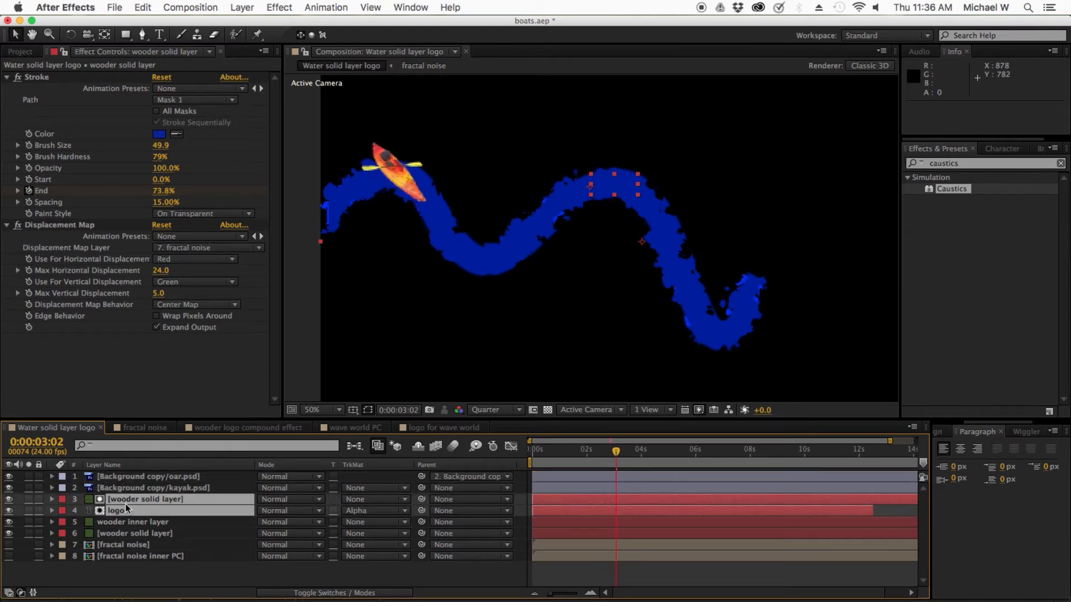
pyautogui.click(126, 504)
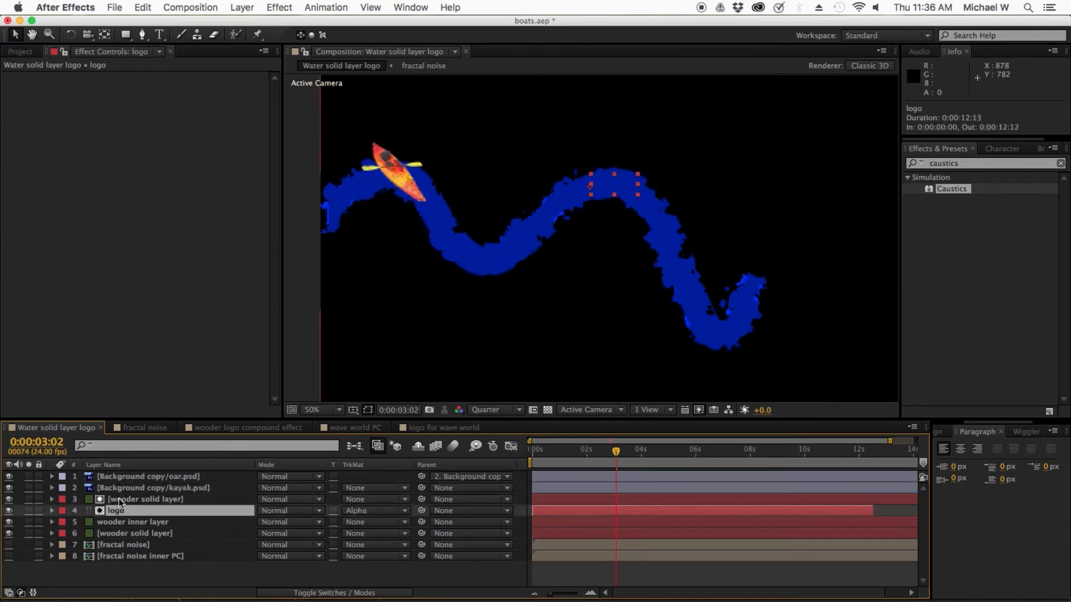
pyautogui.click(118, 499)
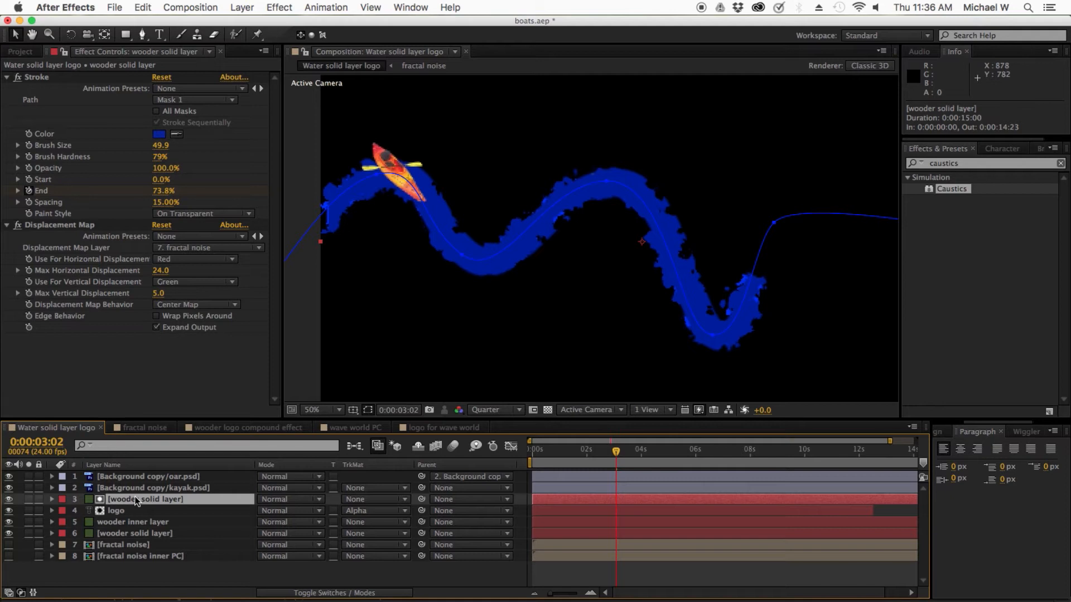
# Step: Set the logo layer's track matte to No Track Matte
pyautogui.click(136, 511)
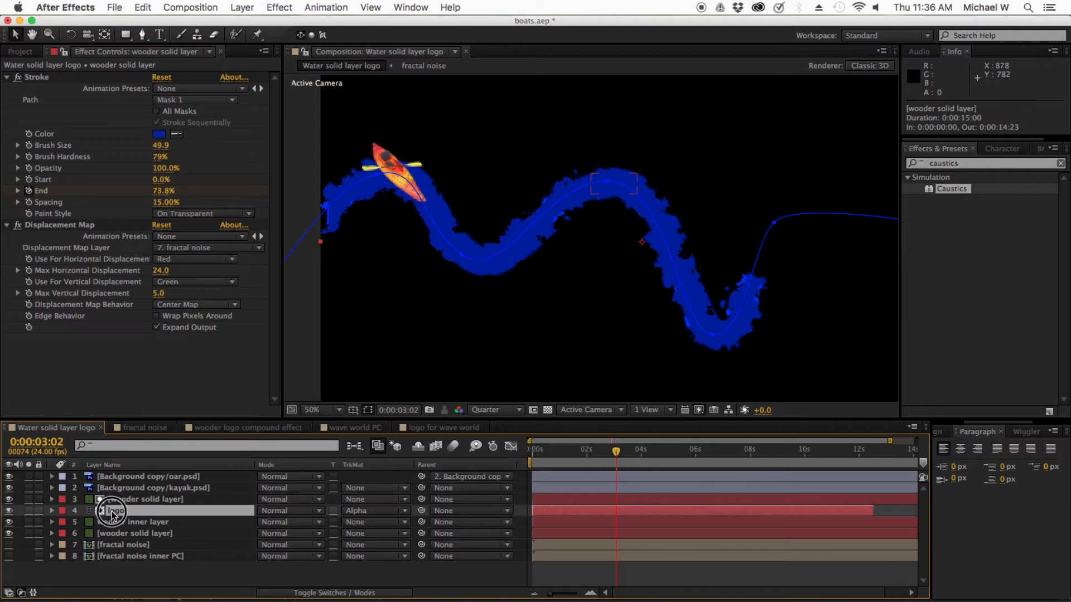
pyautogui.click(355, 512)
pyautogui.click(356, 523)
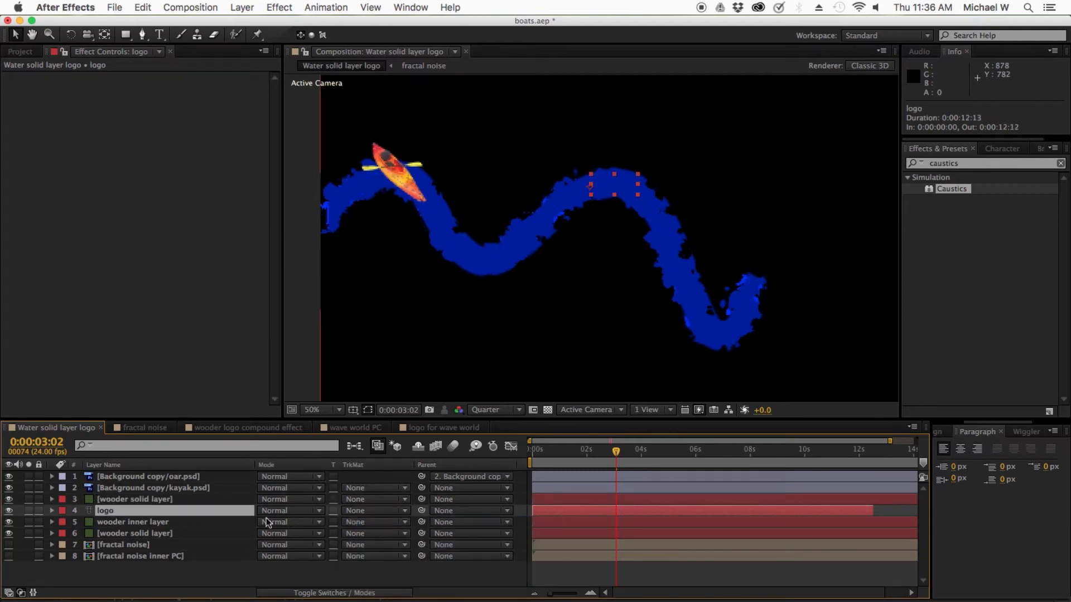
# Step: Set the logo layer's track matte to Alpha Matte using the wooder solid layer copy above it
pyautogui.click(371, 513)
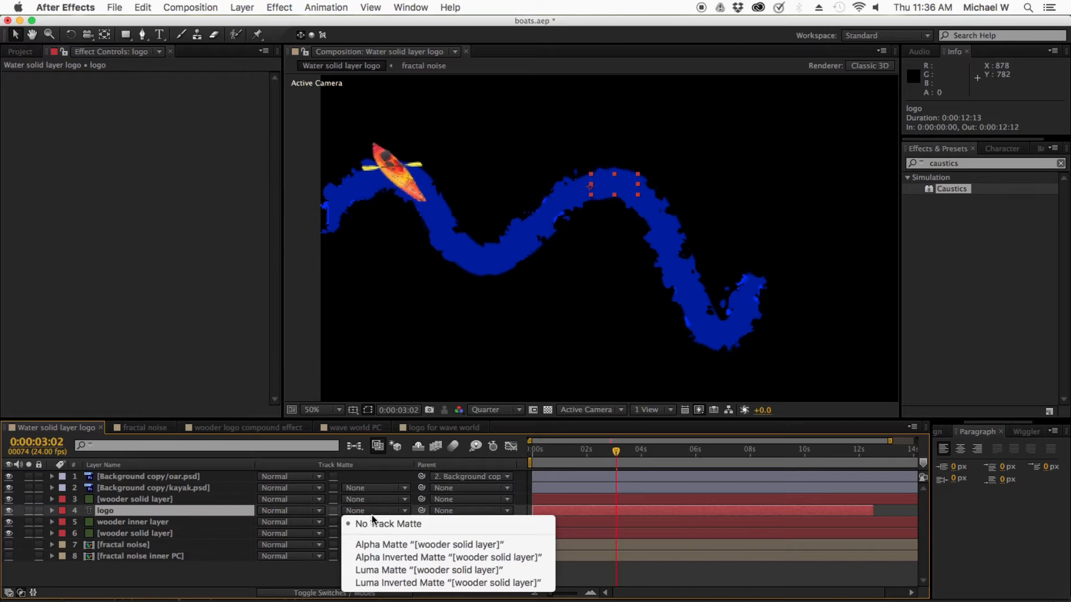
pyautogui.click(233, 569)
pyautogui.click(338, 593)
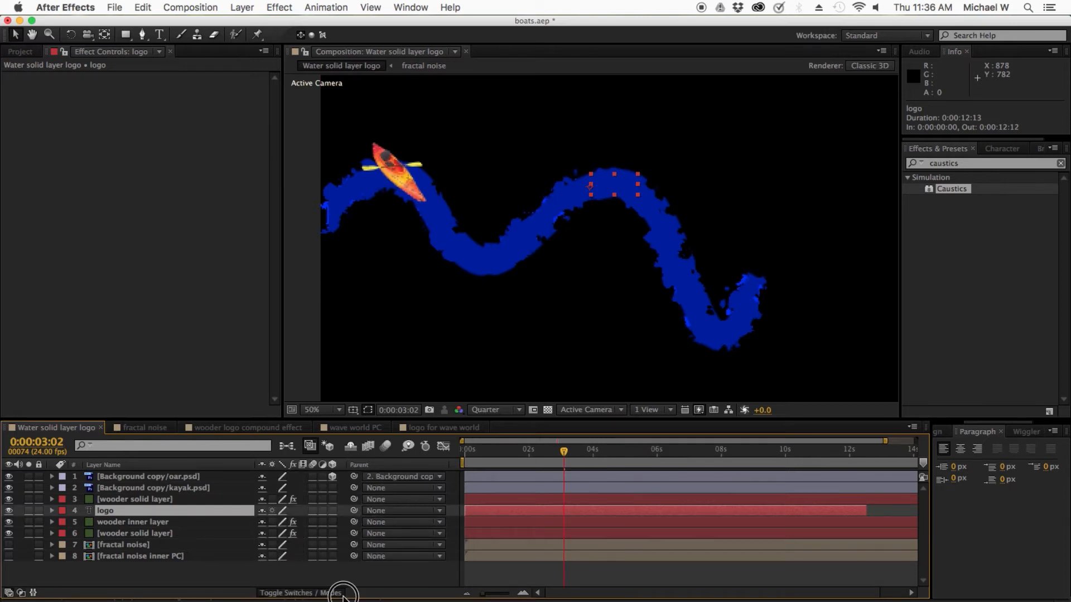
pyautogui.click(340, 593)
pyautogui.click(340, 593)
pyautogui.click(340, 593)
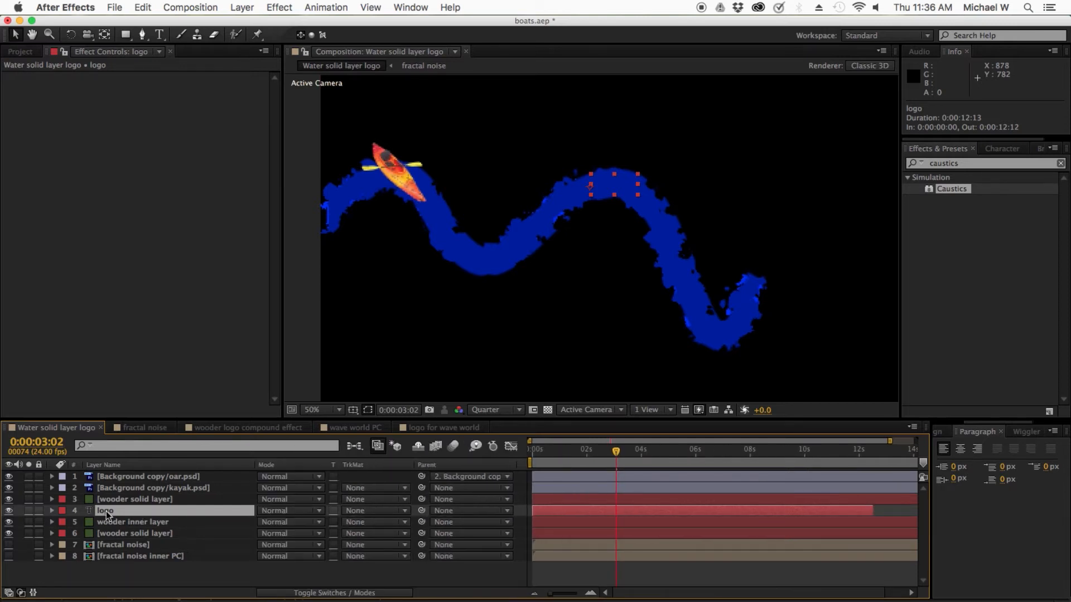
pyautogui.click(359, 511)
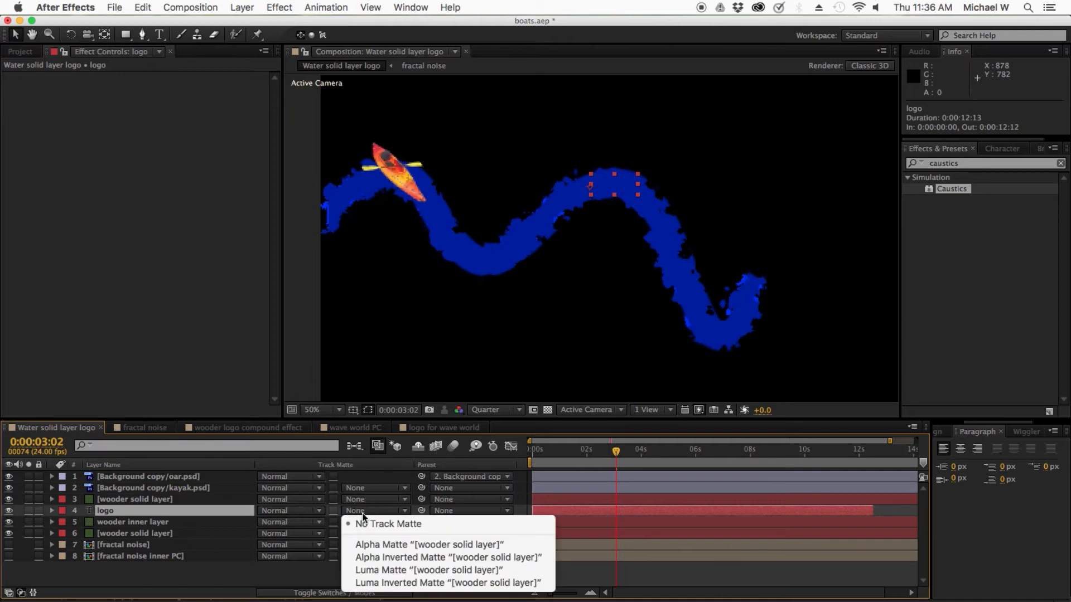
pyautogui.click(379, 544)
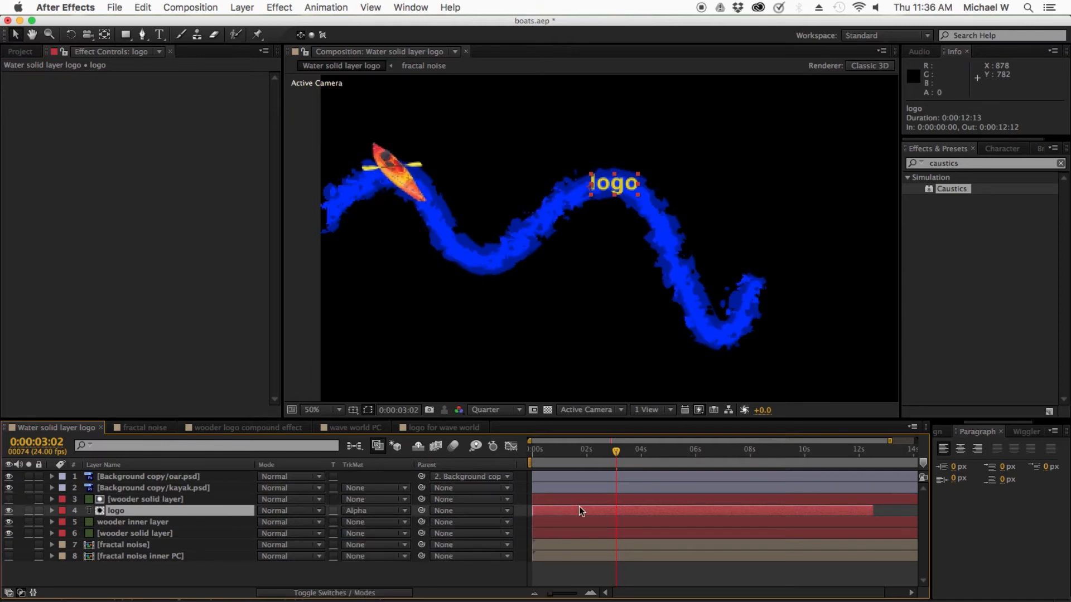
# Step: Set the composition's preview resolution to Full and check the logo reveal between 0:00:02:06 and 0:00:03:04
pyautogui.moveTo(622, 460); pyautogui.dragTo(593, 460)
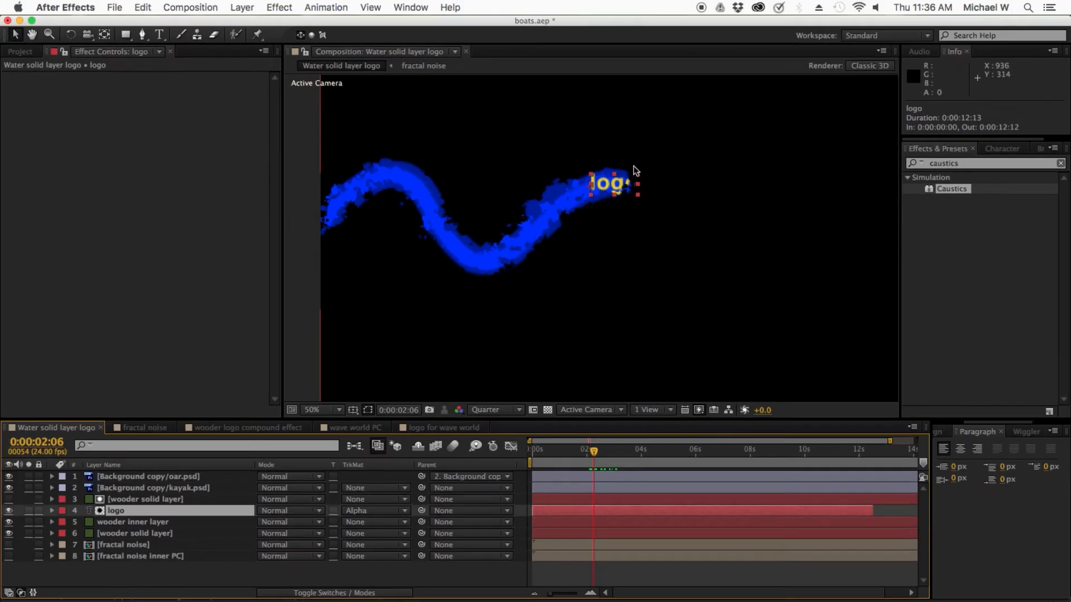
pyautogui.click(488, 409)
pyautogui.click(491, 442)
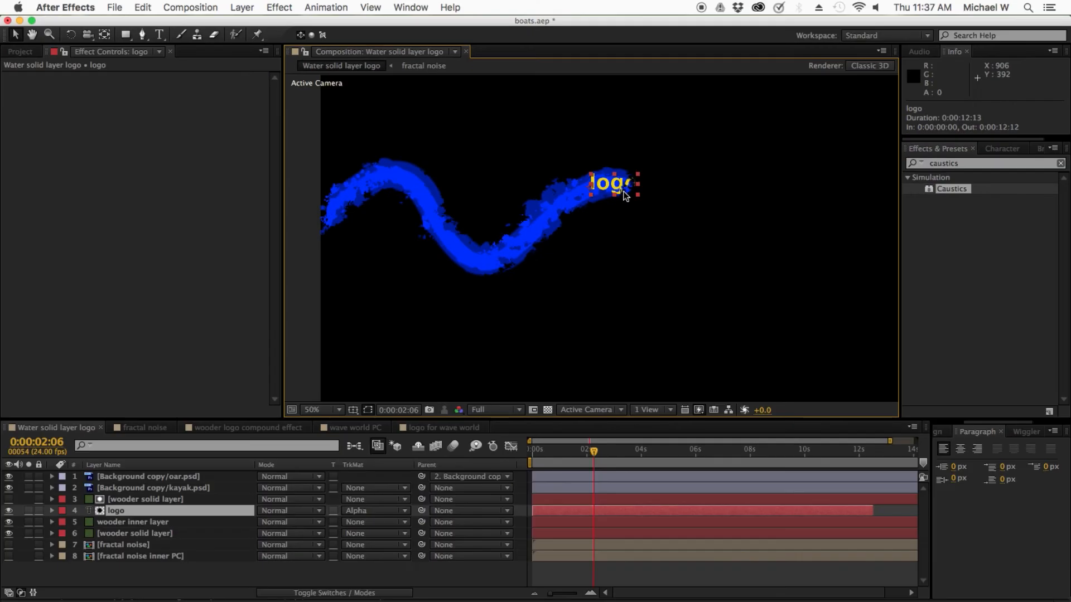
pyautogui.moveTo(593, 450); pyautogui.dragTo(619, 453)
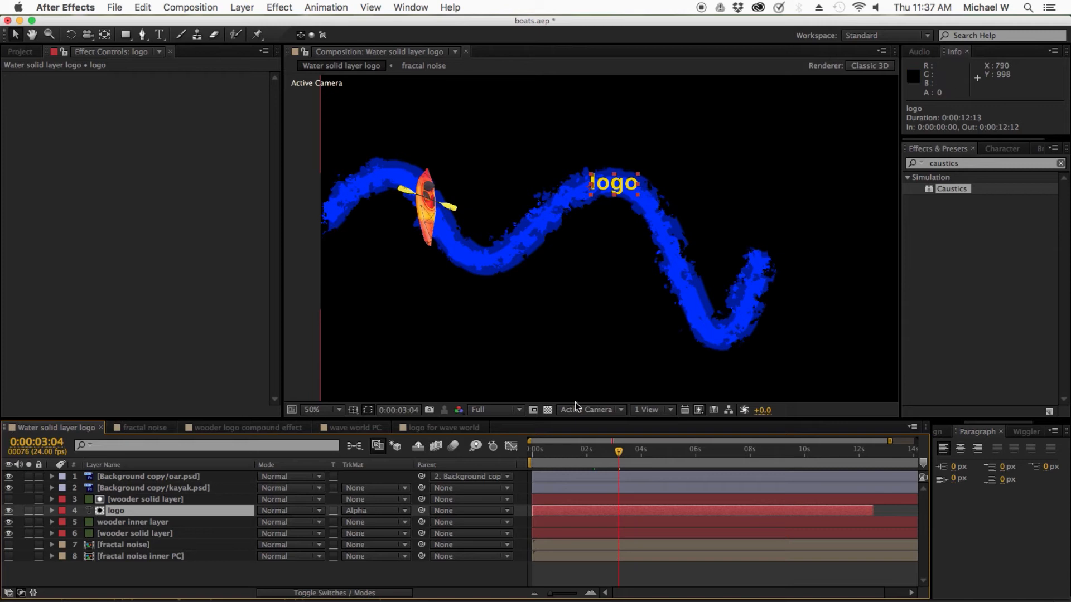
# Step: Split the logo layer at 0:00:02:15
pyautogui.moveTo(618, 450)
pyautogui.mouseDown()
pyautogui.moveTo(596, 454)
pyautogui.moveTo(605, 455)
pyautogui.mouseUp()
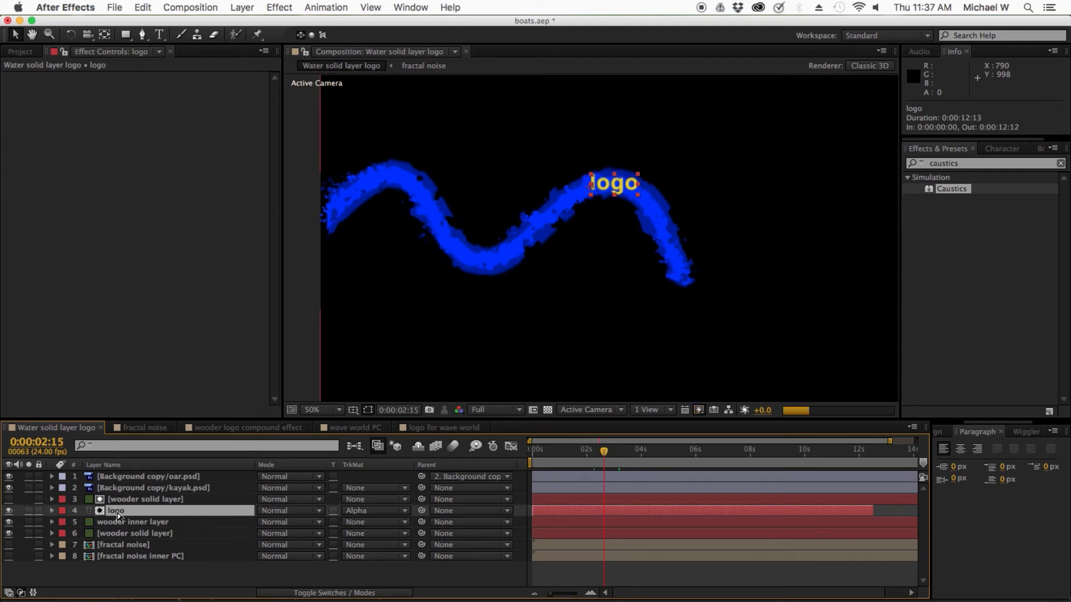
pyautogui.press('super+shift+d')
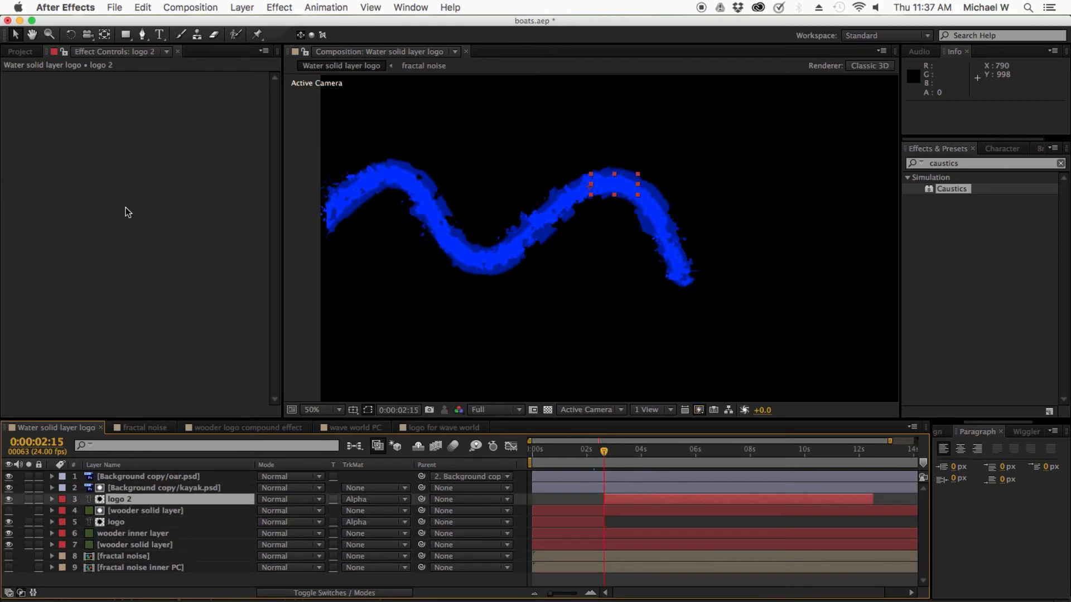
pyautogui.click(143, 7)
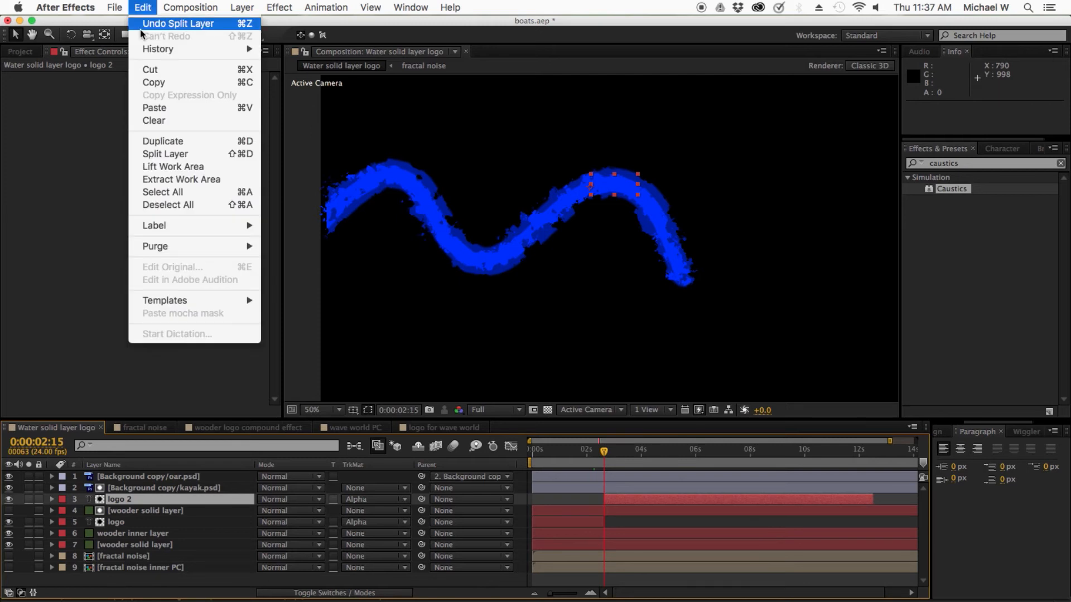
pyautogui.click(156, 154)
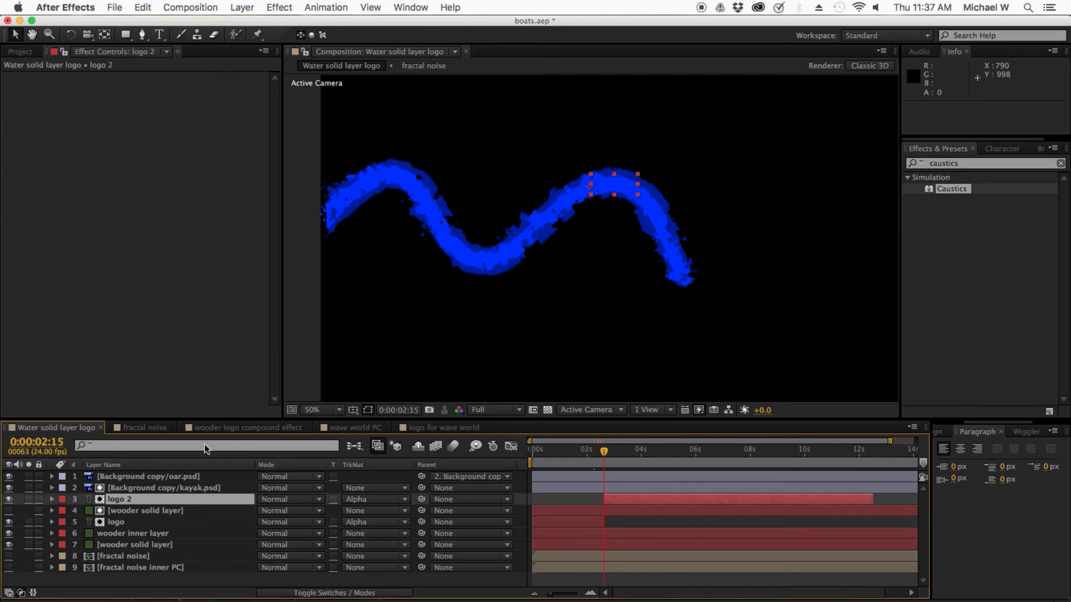
# Step: Set the track matte of the split-off logo 2 layer to No Track Matte and check the frames around the split
pyautogui.click(372, 508)
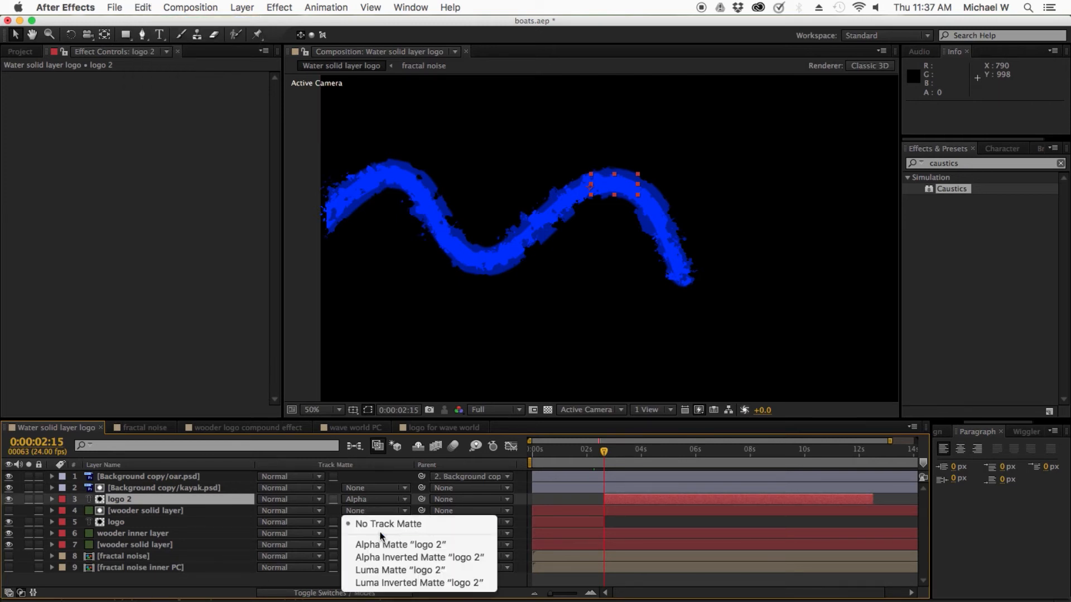
pyautogui.click(380, 523)
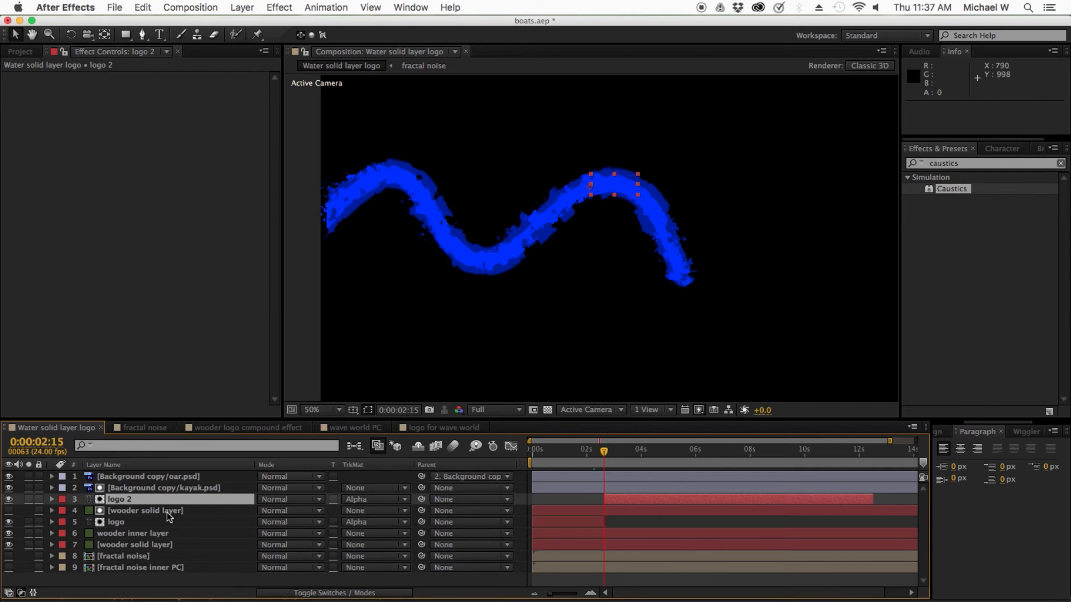
pyautogui.click(132, 500)
pyautogui.moveTo(122, 504)
pyautogui.mouseDown()
pyautogui.moveTo(120, 473)
pyautogui.moveTo(122, 504)
pyautogui.mouseUp()
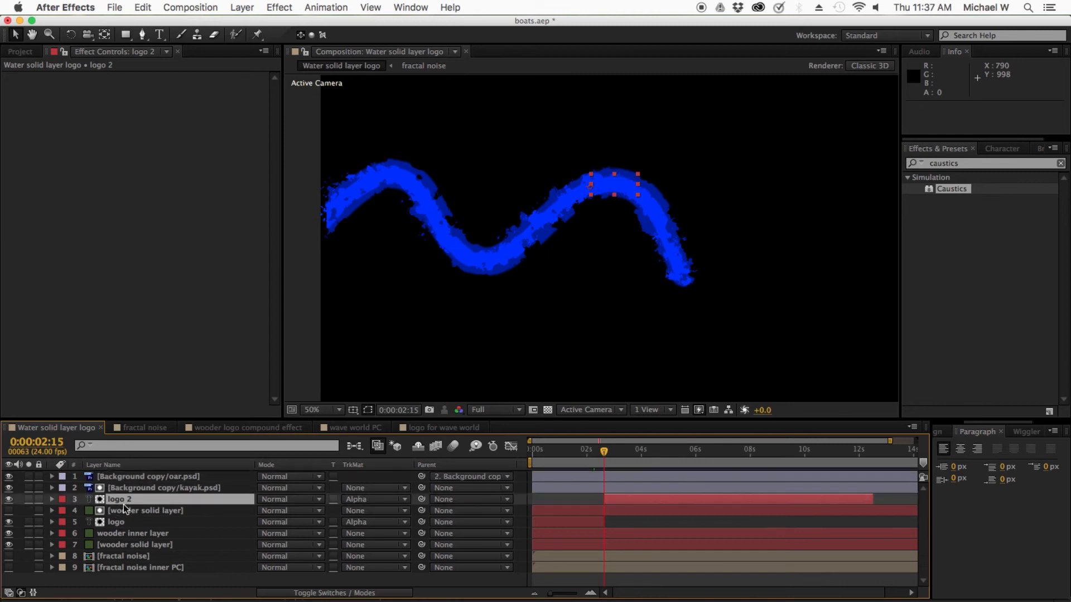
pyautogui.click(374, 500)
pyautogui.click(263, 523)
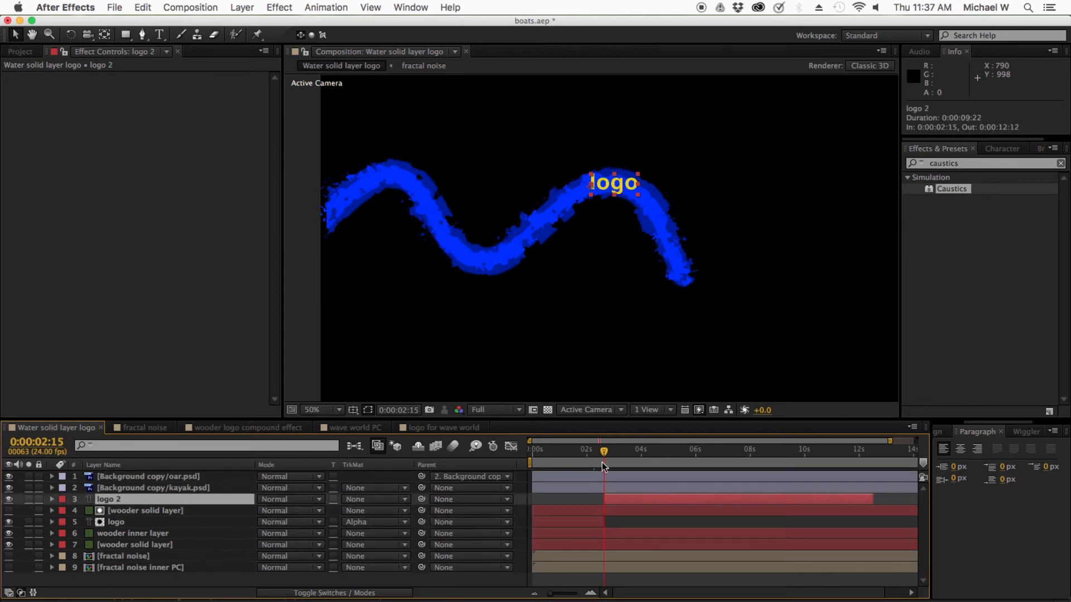
pyautogui.moveTo(607, 455); pyautogui.dragTo(601, 455)
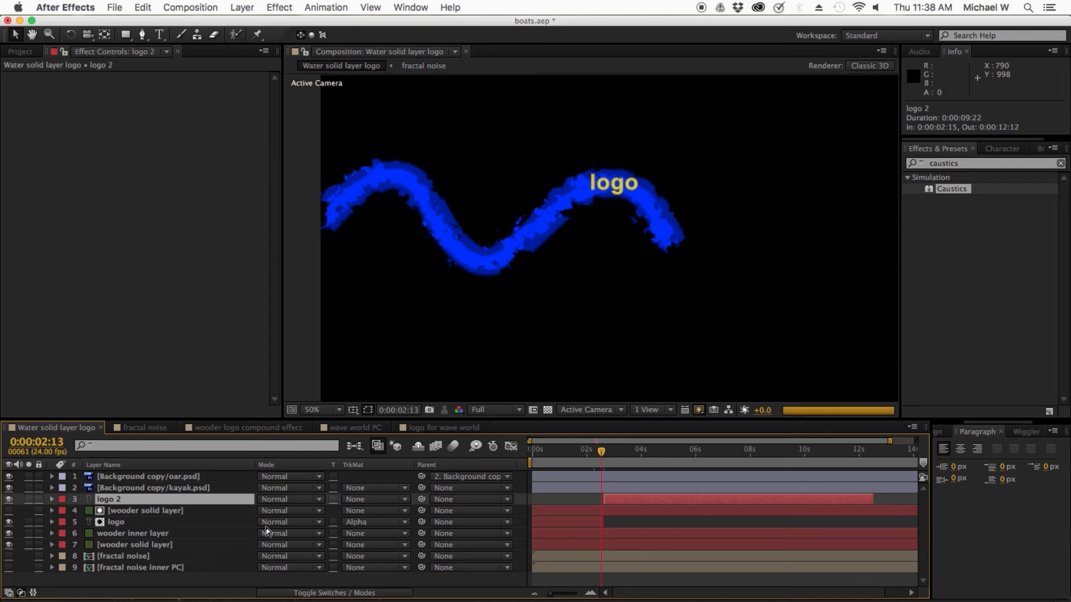
# Step: Go to 0:00:03:08 and reveal only the keyframed properties of the wooder inner layer and the lower wooder solid layer
pyautogui.moveTo(607, 453); pyautogui.dragTo(626, 457)
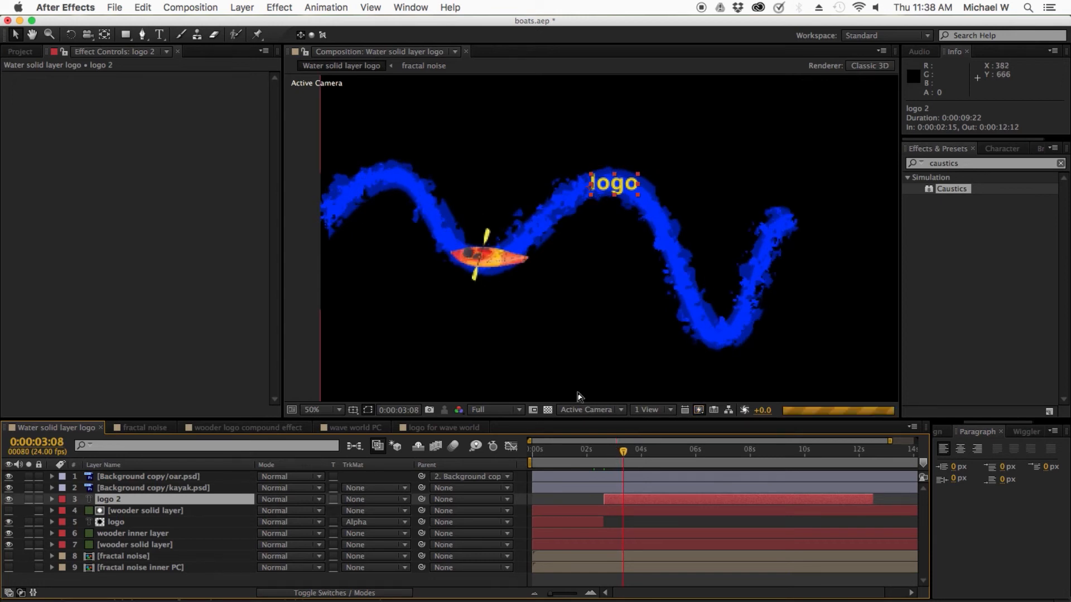
pyautogui.click(122, 533)
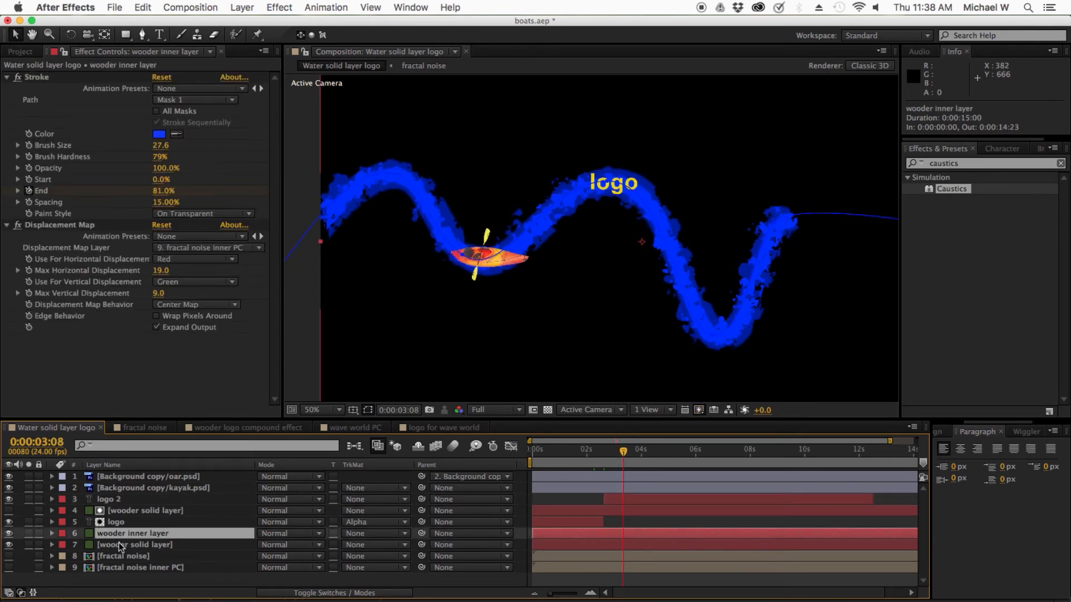
pyautogui.keyDown('shift'); pyautogui.click(119, 544); pyautogui.keyUp('shift')
pyautogui.click(52, 545)
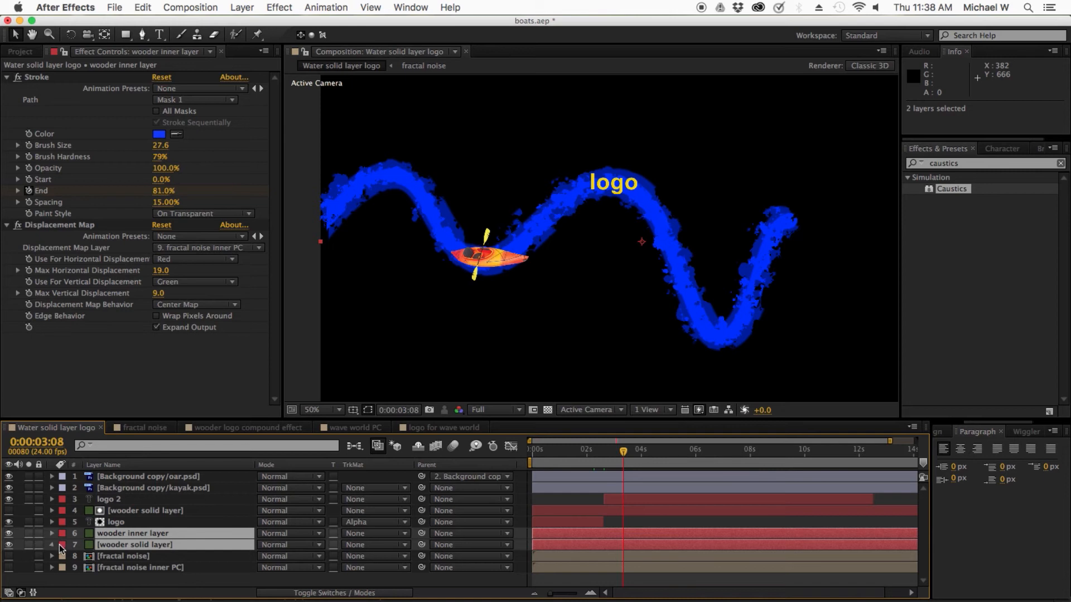
pyautogui.click(76, 515)
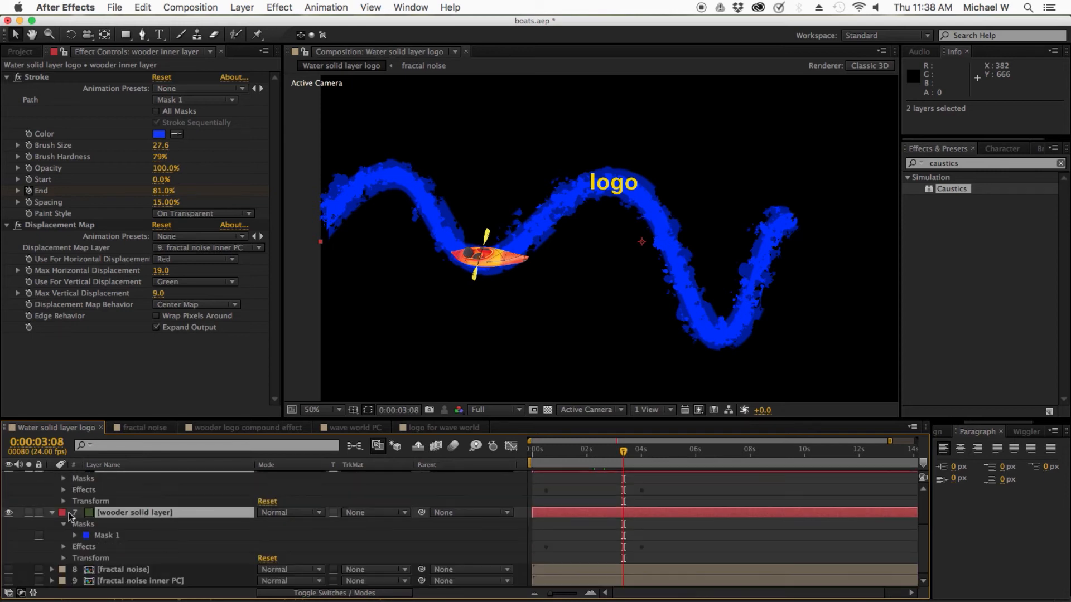
pyautogui.click(64, 525)
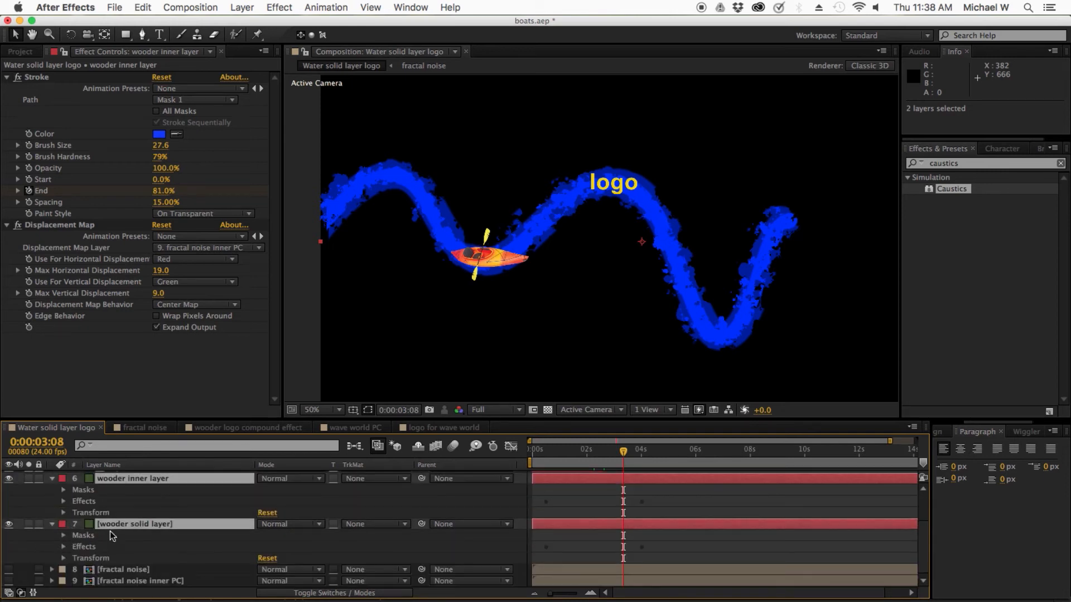
pyautogui.click(63, 548)
pyautogui.click(63, 501)
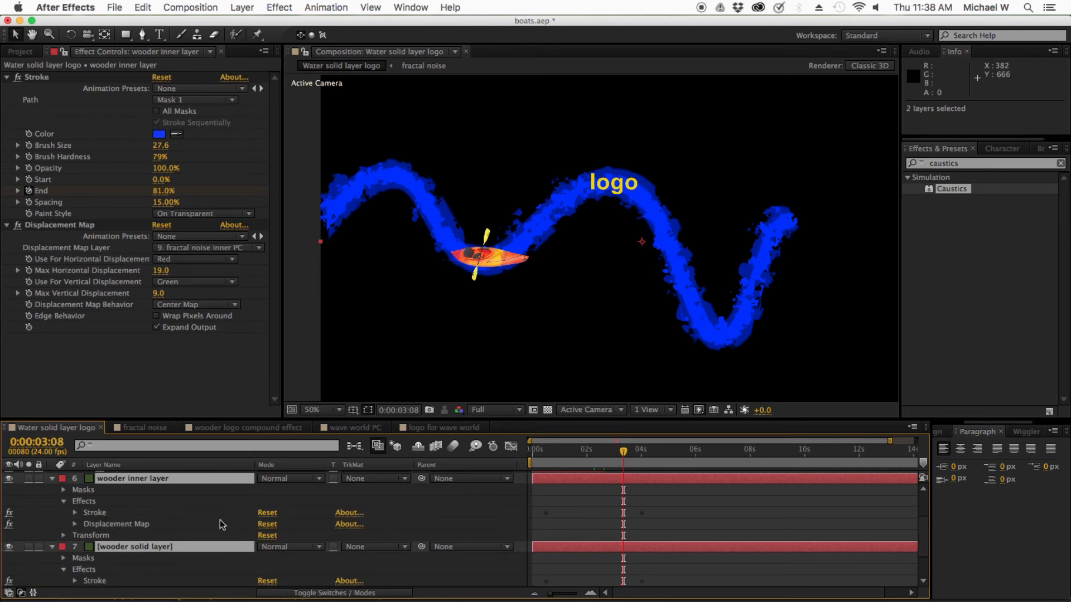
pyautogui.scroll(-1, 219, 520)
pyautogui.scroll(2, 187, 497)
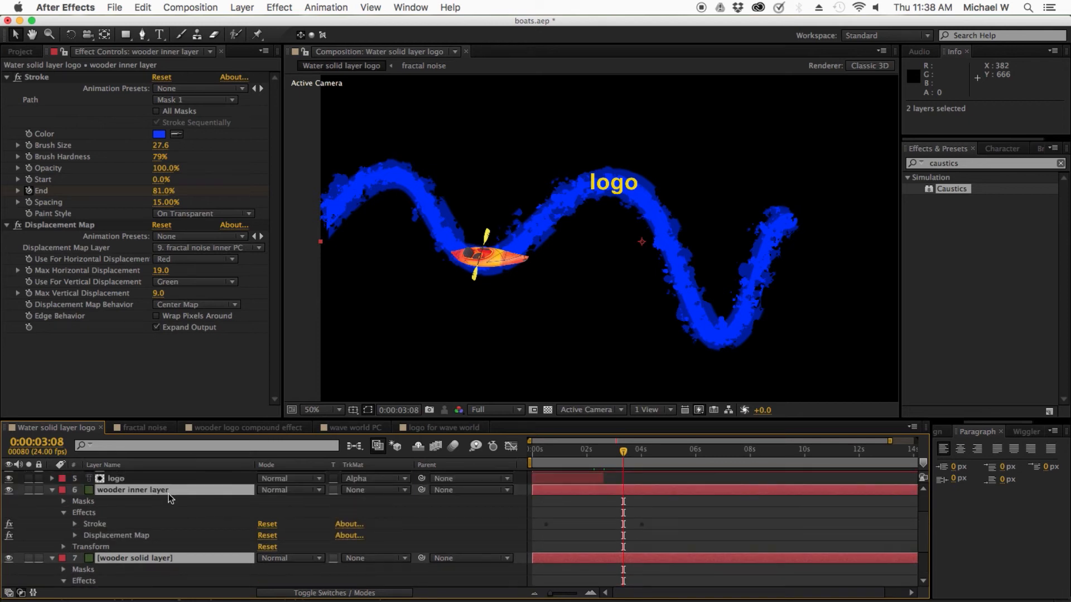
pyautogui.press('u')
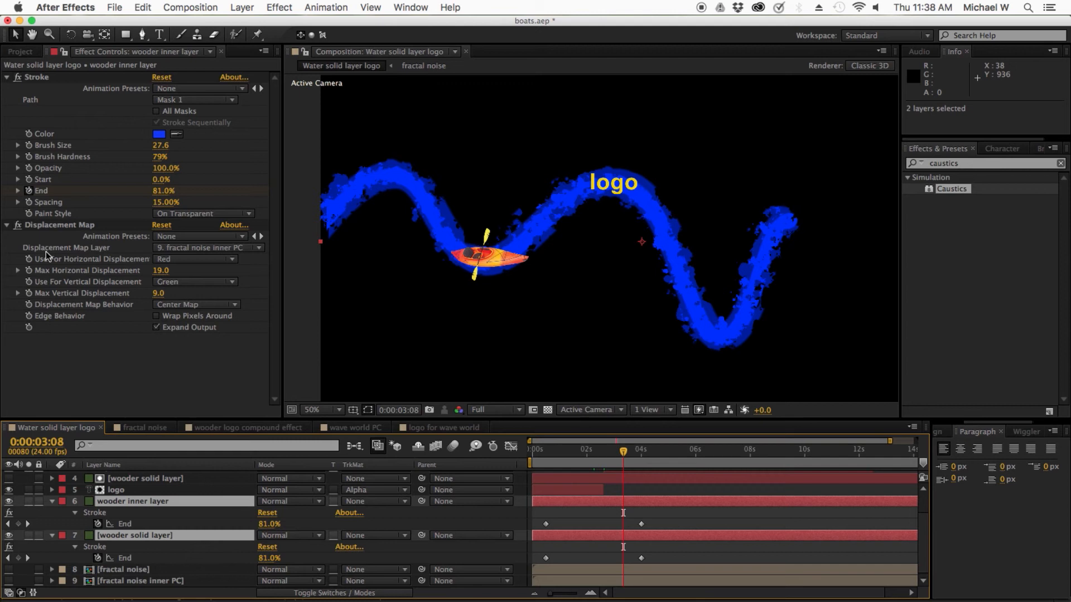
# Step: Add a Stroke Start keyframe at 0:00:03:08 on both the wooder inner layer and the wooder solid layer, and show these keyframes
pyautogui.click(31, 187)
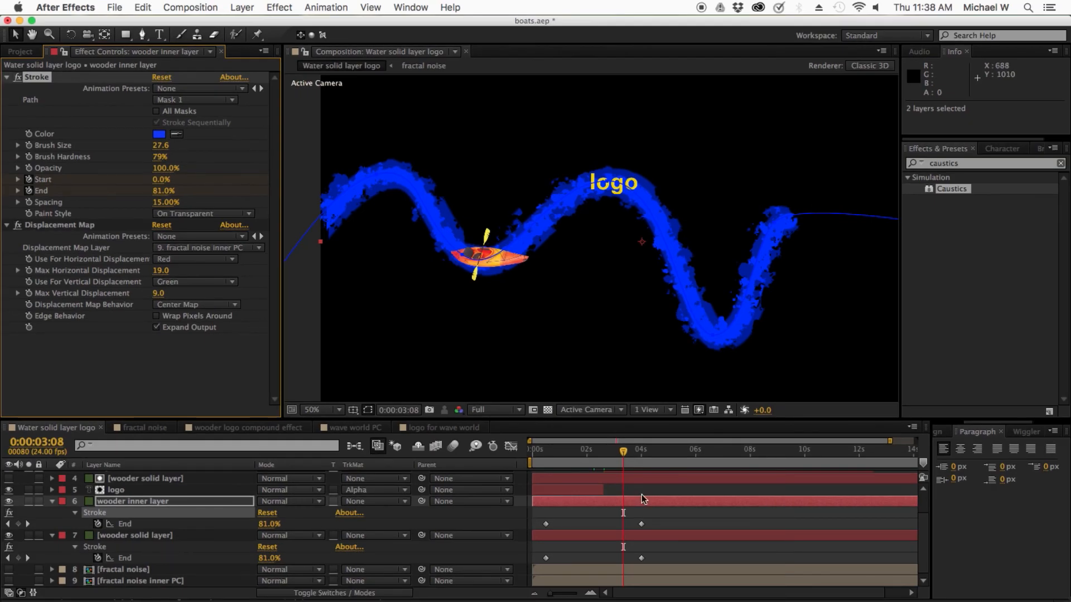
pyautogui.keyDown('shift'); pyautogui.click(648, 535); pyautogui.keyUp('shift')
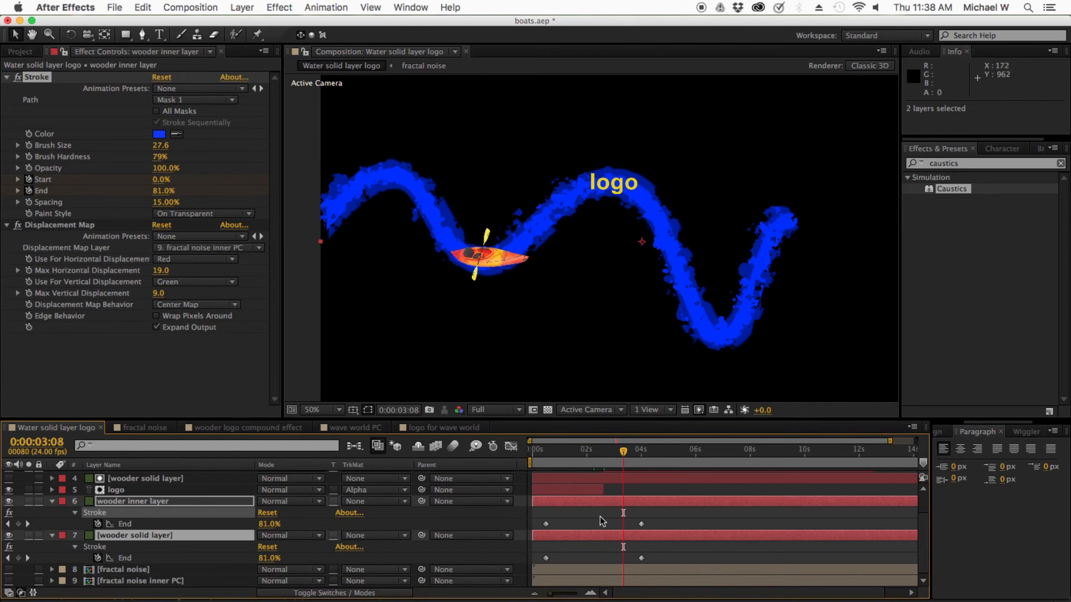
pyautogui.click(604, 534)
pyautogui.click(605, 535)
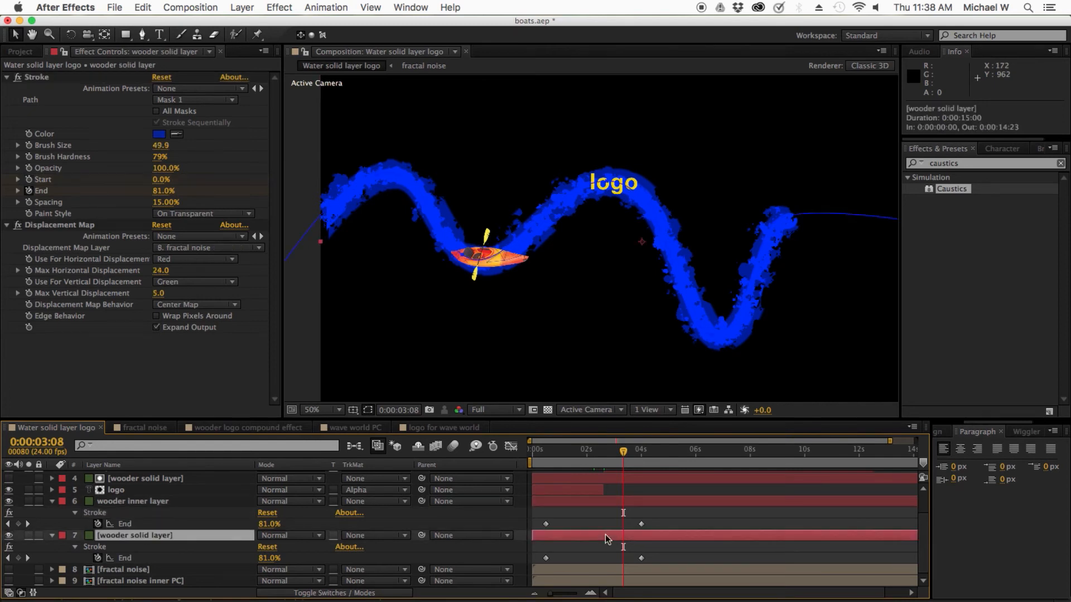
pyautogui.click(28, 181)
pyautogui.click(609, 504)
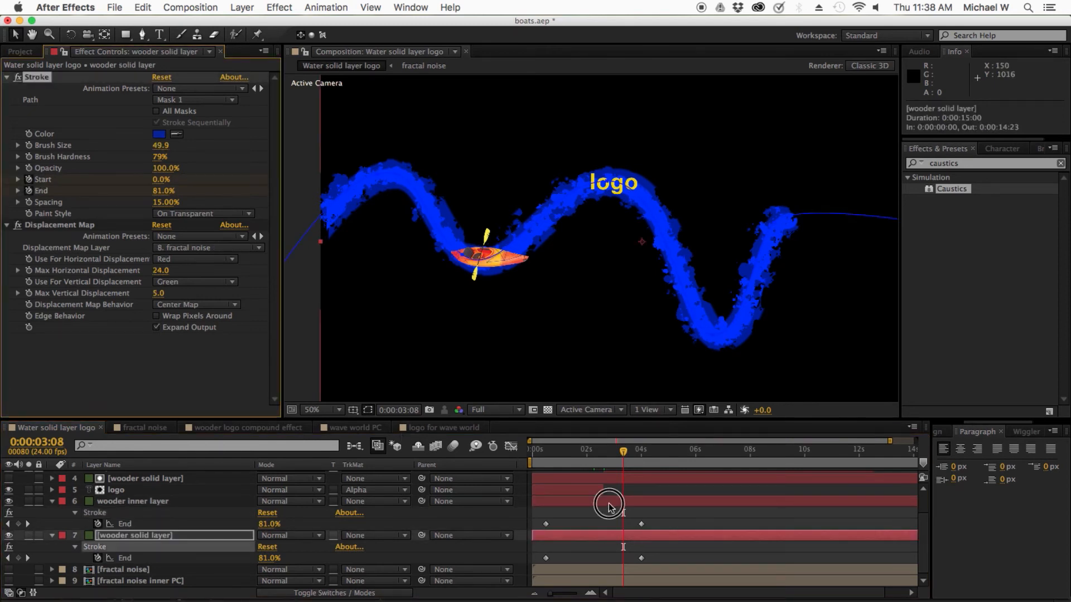
pyautogui.press('u')
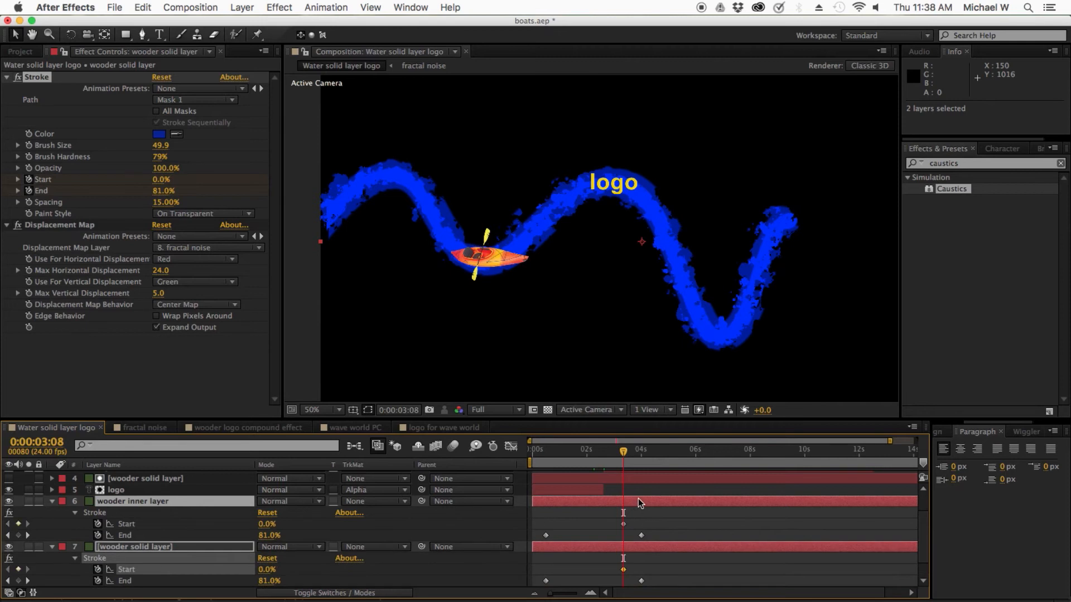
pyautogui.scroll(-1, 646, 514)
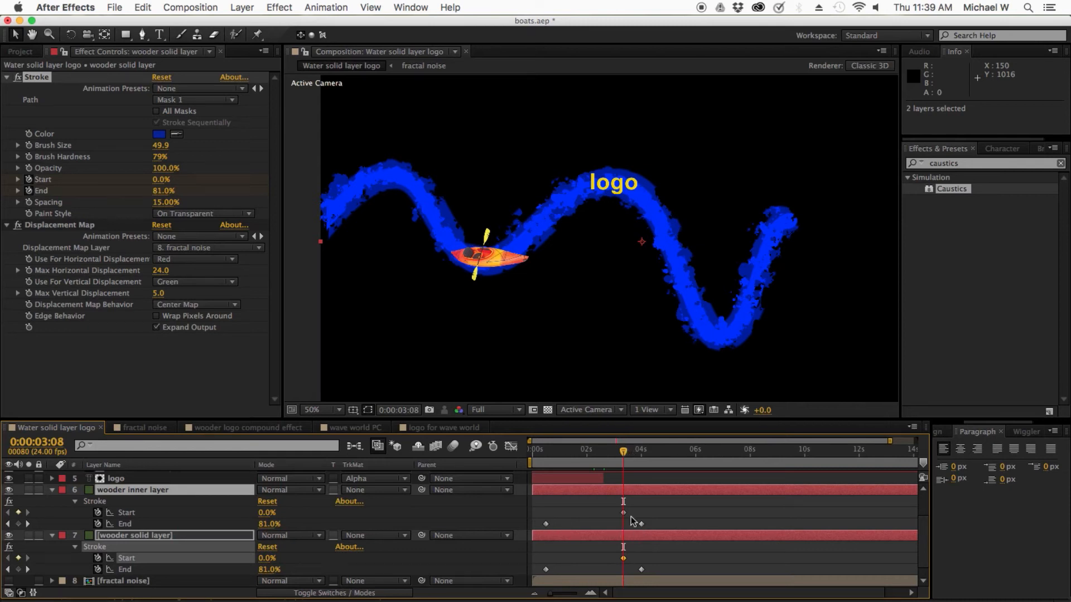
# Step: At 0:00:04:17, set the Stroke Start to 100% on the wooder inner and wooder solid layers, and scrub through the result
pyautogui.moveTo(631, 453); pyautogui.dragTo(656, 449)
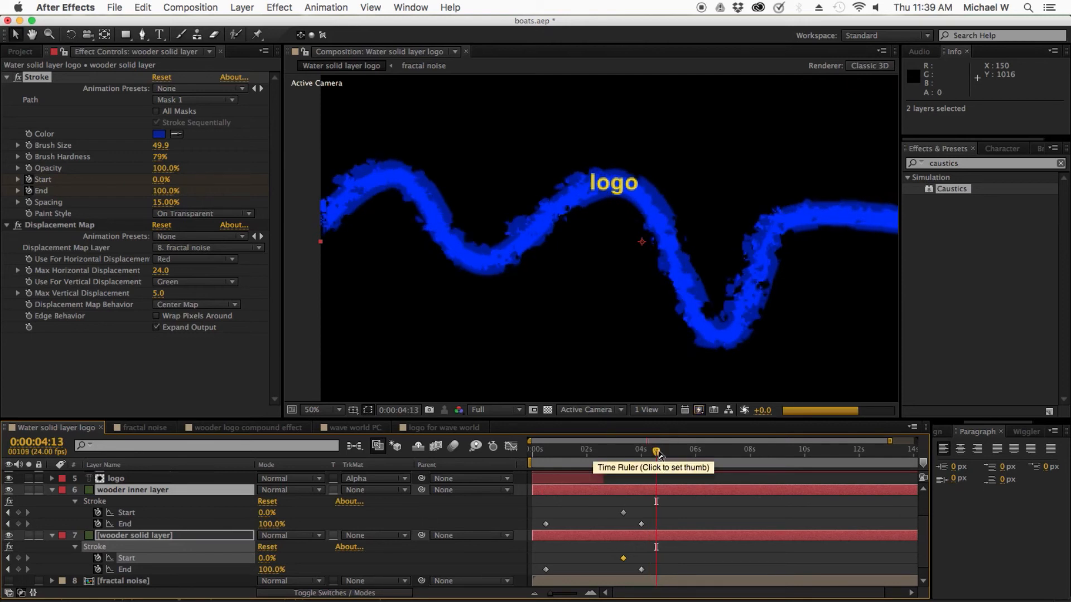
pyautogui.click(661, 453)
pyautogui.moveTo(661, 453); pyautogui.dragTo(661, 452)
pyautogui.moveTo(267, 513); pyautogui.dragTo(365, 510)
pyautogui.moveTo(267, 559); pyautogui.dragTo(401, 545)
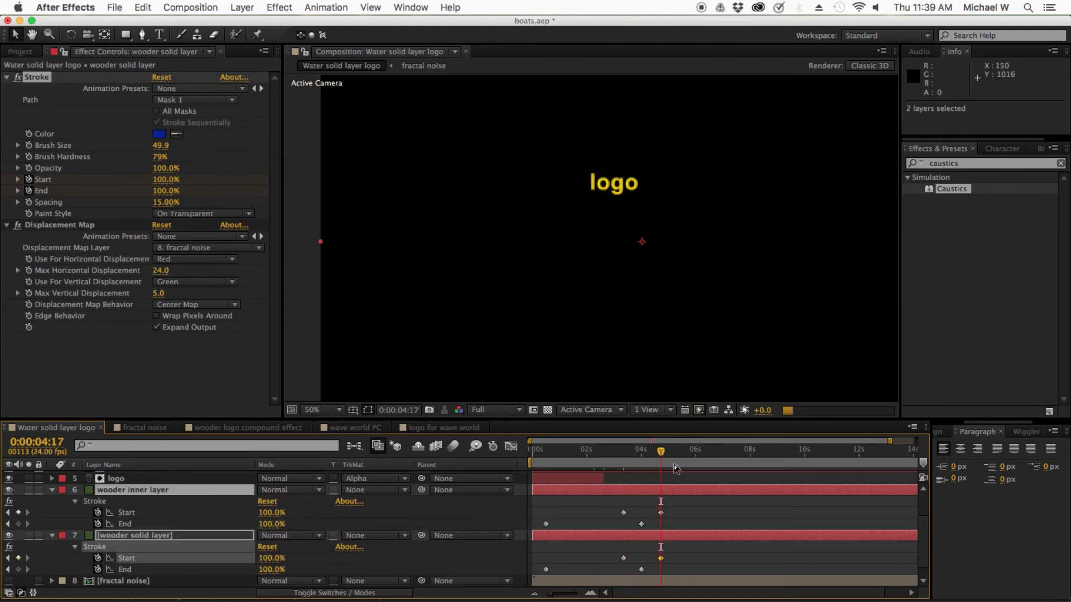
pyautogui.moveTo(661, 453)
pyautogui.mouseDown()
pyautogui.moveTo(609, 449)
pyautogui.moveTo(511, 469)
pyautogui.moveTo(672, 464)
pyautogui.mouseUp()
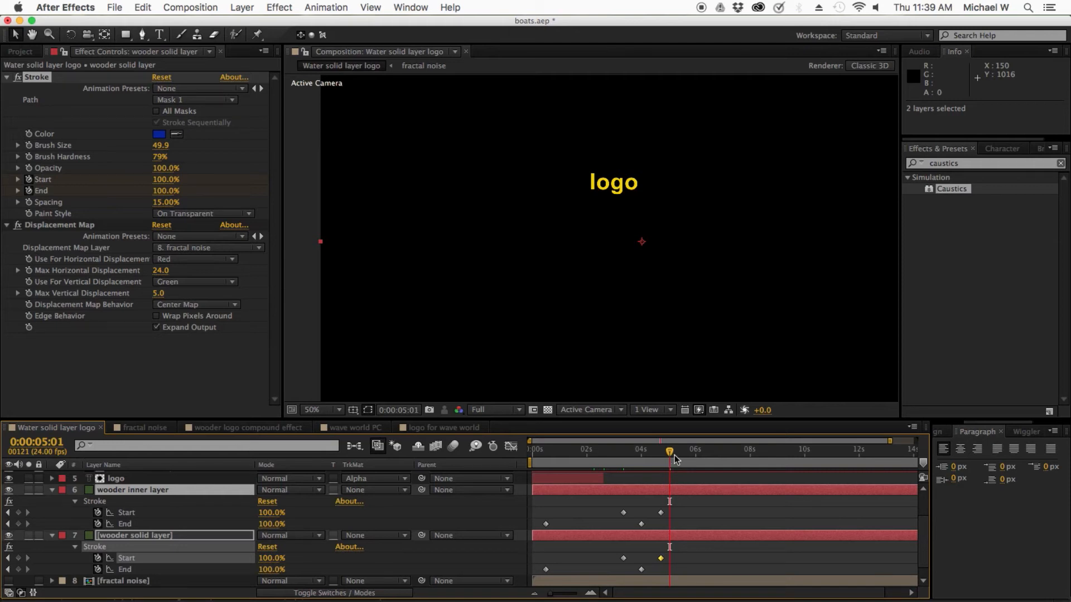
pyautogui.moveTo(673, 457); pyautogui.dragTo(622, 465)
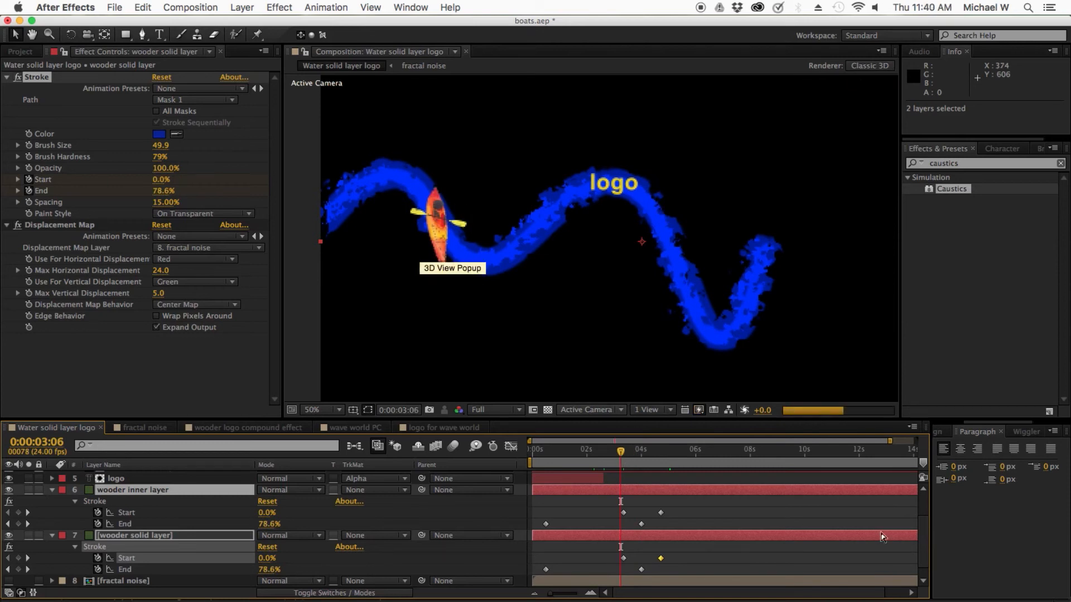
# Step: Set the track matte of the original logo layer to No Track Matte
pyautogui.scroll(3, 926, 500)
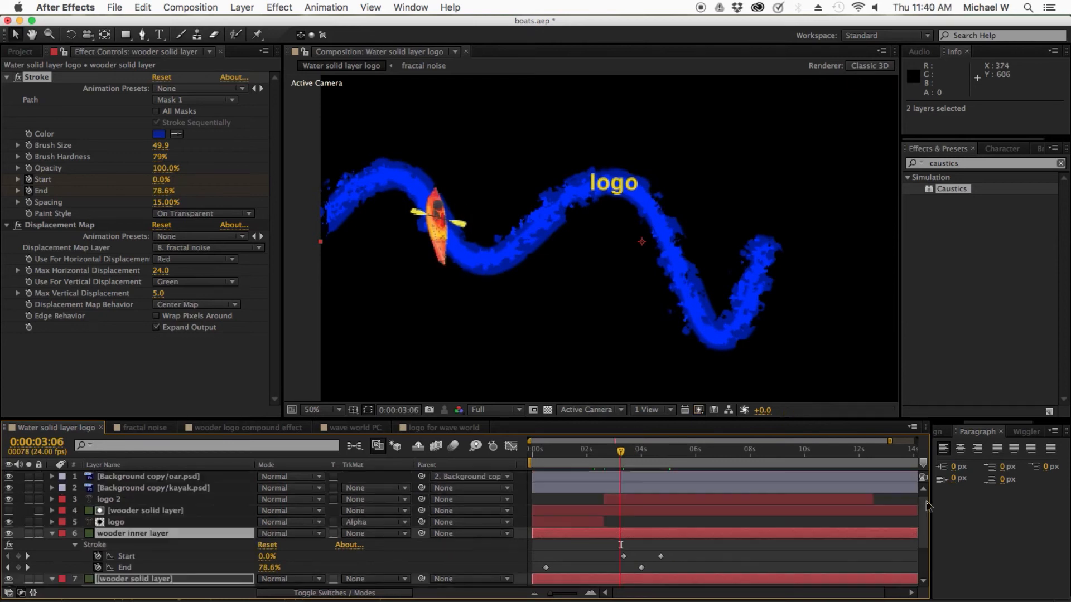
pyautogui.click(114, 522)
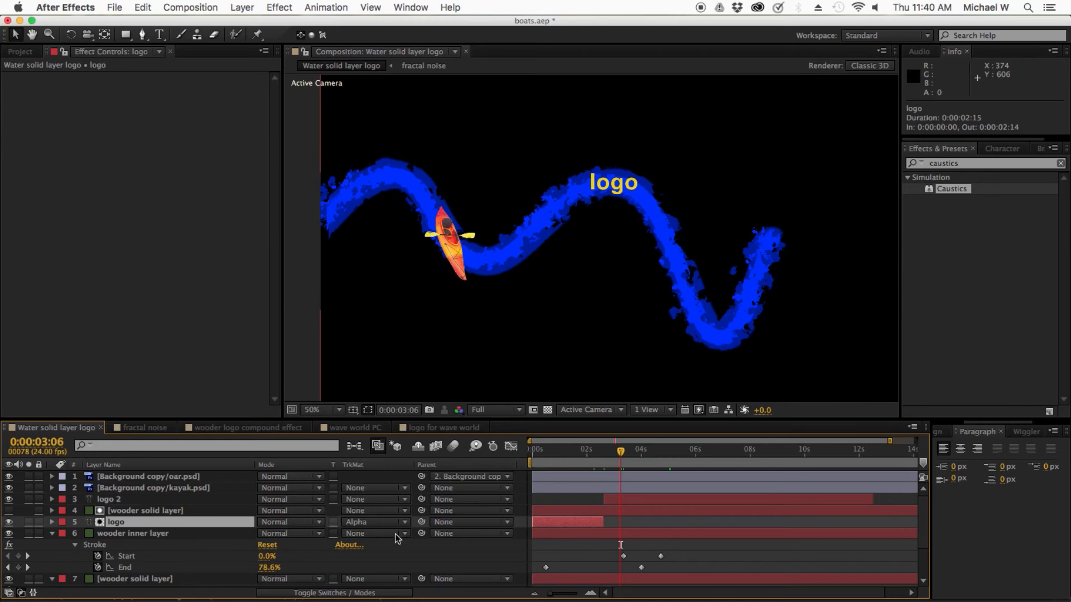
pyautogui.click(379, 524)
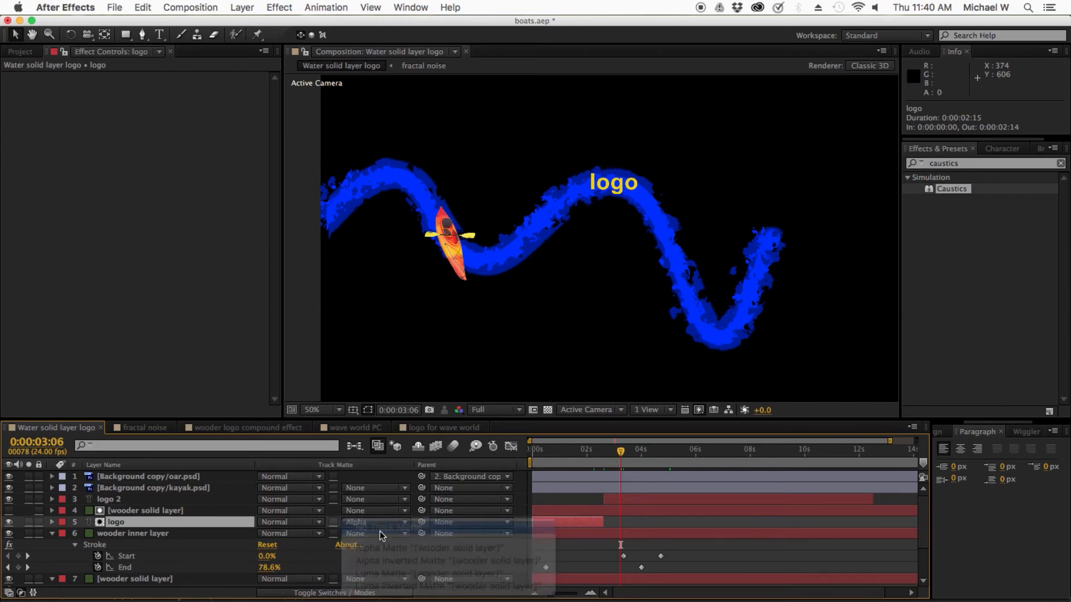
pyautogui.click(381, 530)
# Step: Delete the logo 2 layer, save the project, and go to 0:00:03:09
pyautogui.click(106, 504)
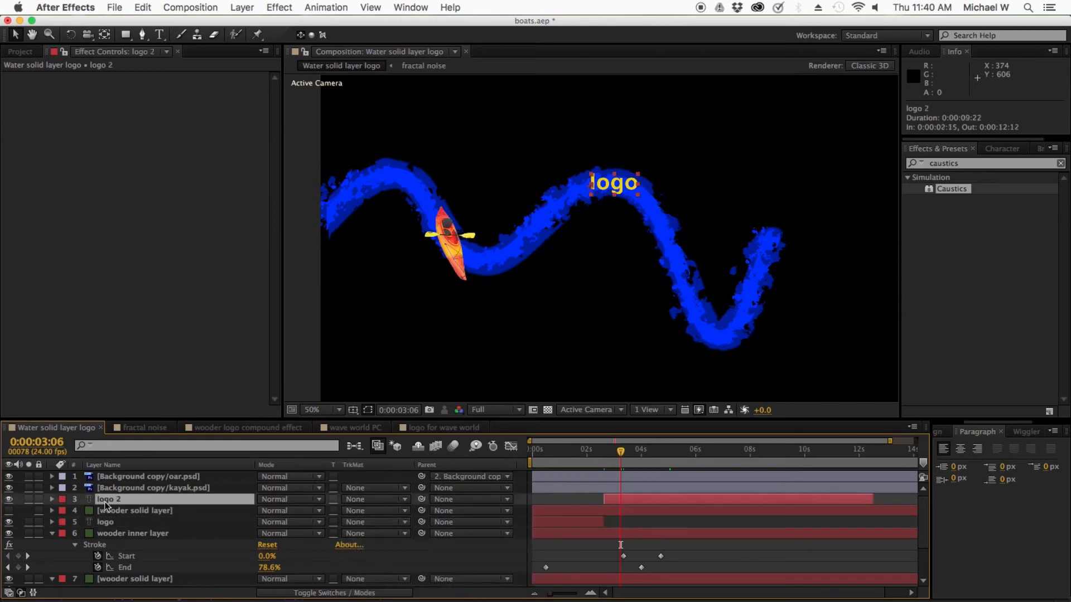
pyautogui.press('Delete')
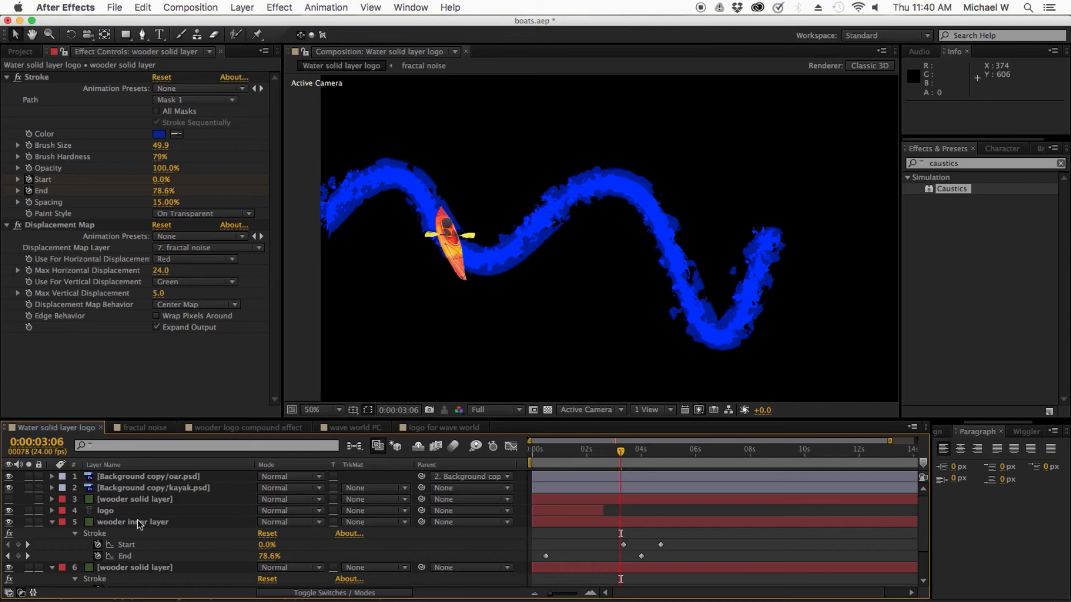
pyautogui.press('super+s')
pyautogui.moveTo(621, 451); pyautogui.dragTo(628, 453)
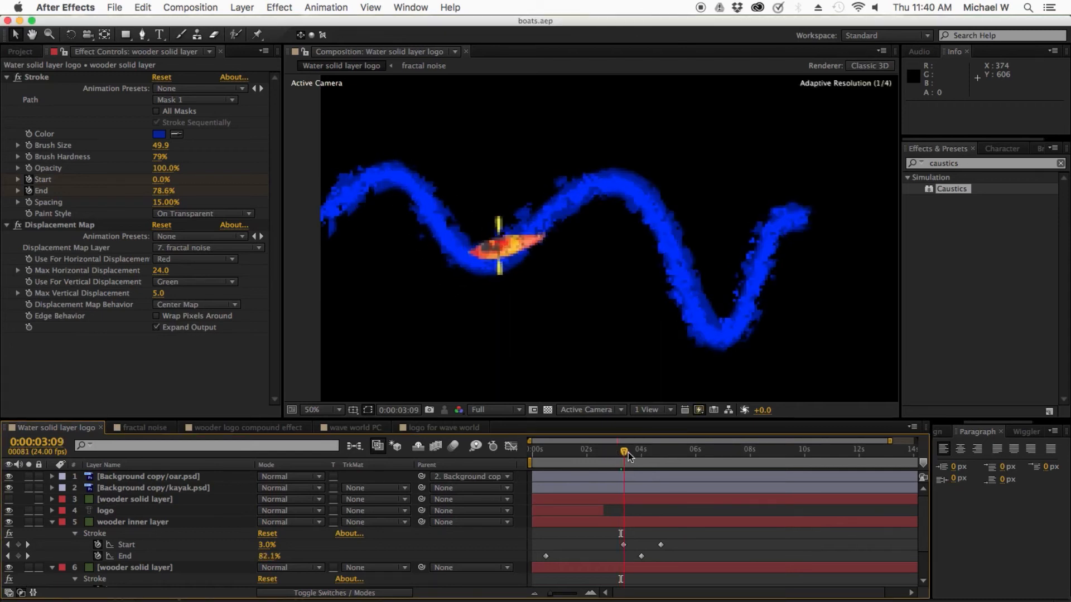
# Step: Delete the hidden wooder solid layer directly above the logo layer that served as its matte
pyautogui.click(103, 510)
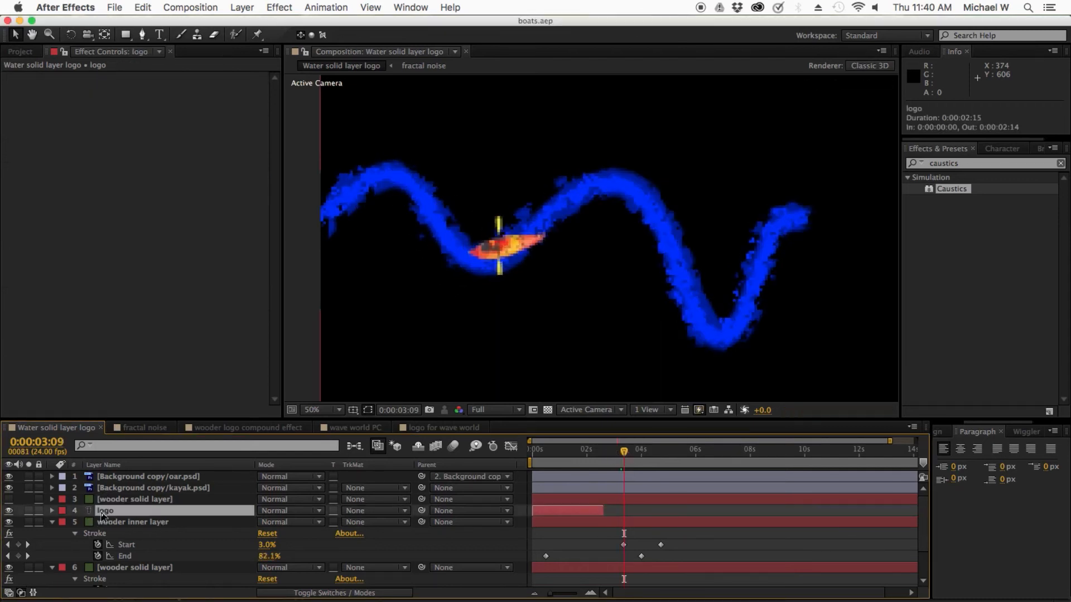
pyautogui.click(114, 501)
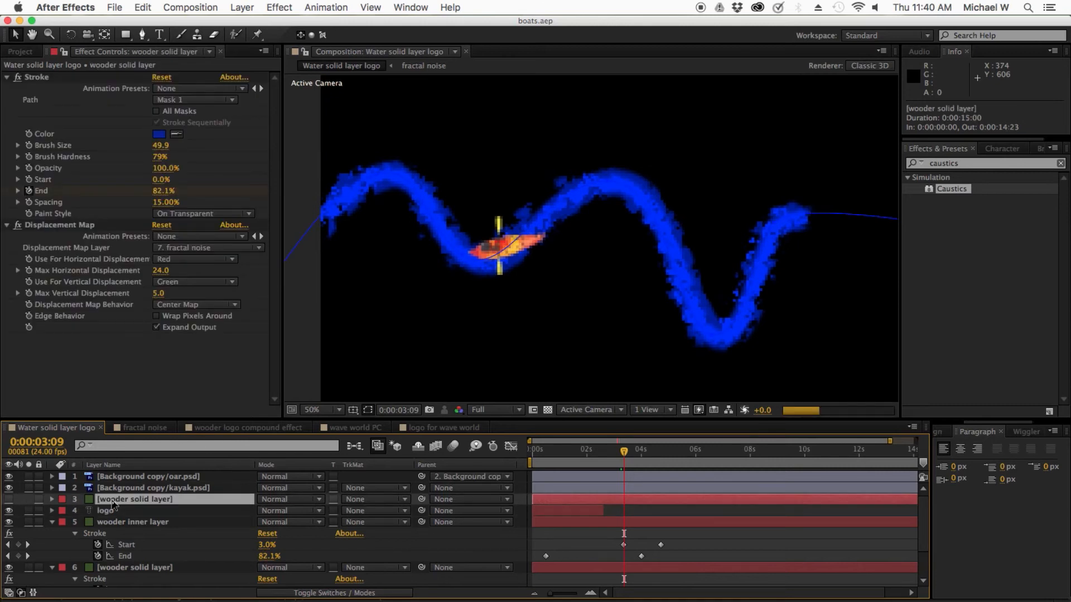
pyautogui.press('Delete')
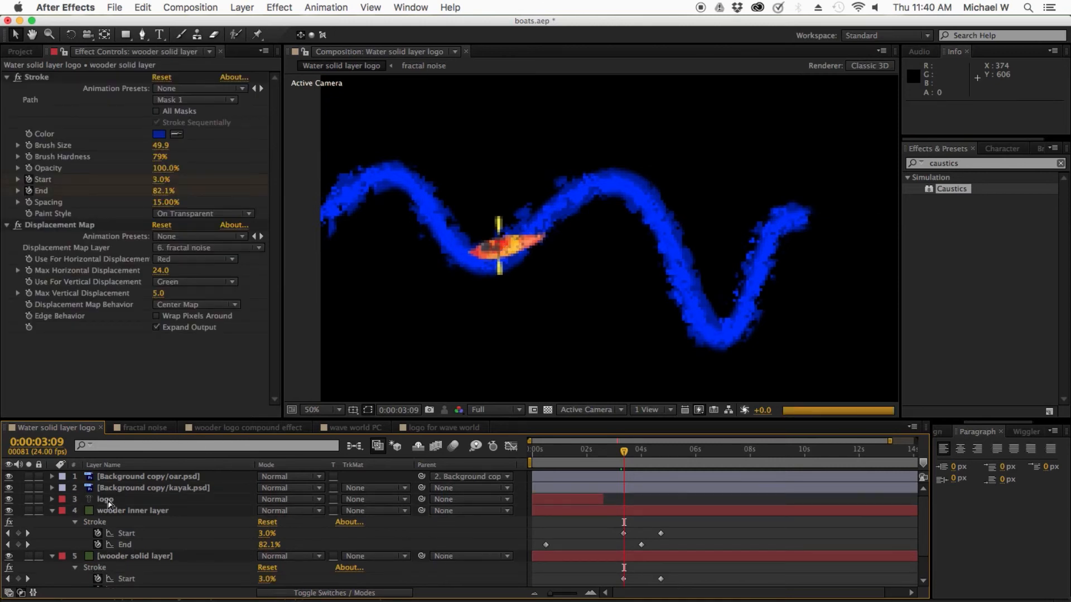
# Step: Move the logo layer to the top of the layer stack and extend its out point to 0:00:11:00
pyautogui.click(108, 502)
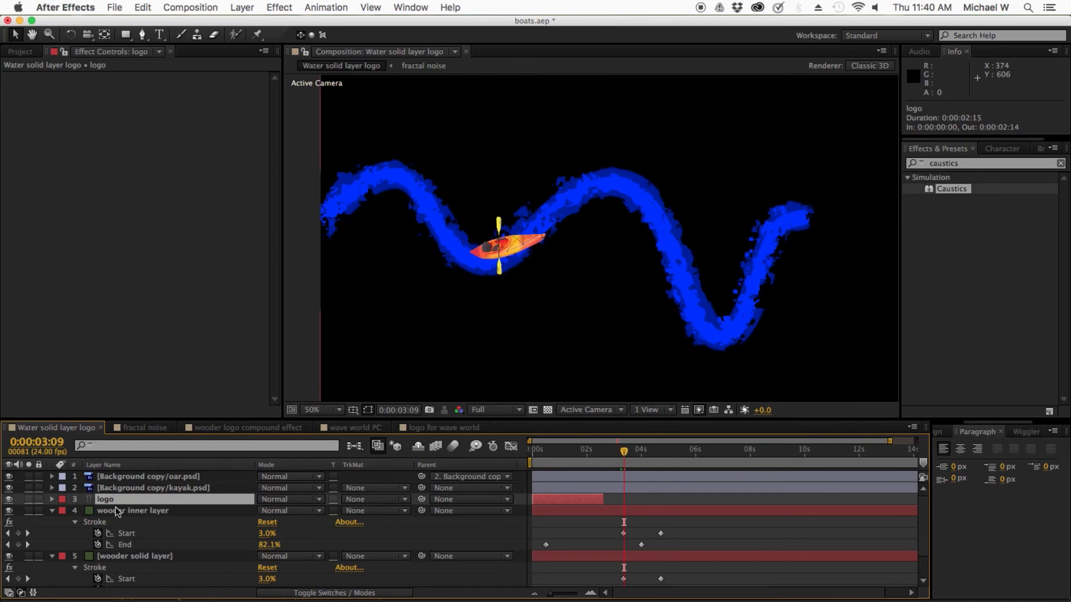
pyautogui.doubleClick(103, 501)
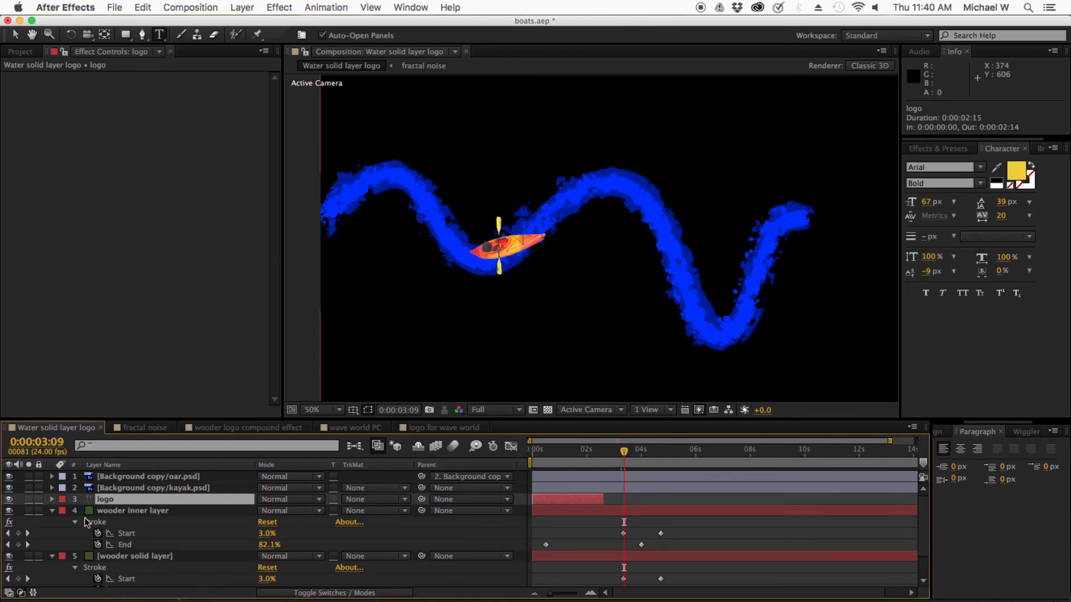
pyautogui.moveTo(100, 499); pyautogui.dragTo(113, 473)
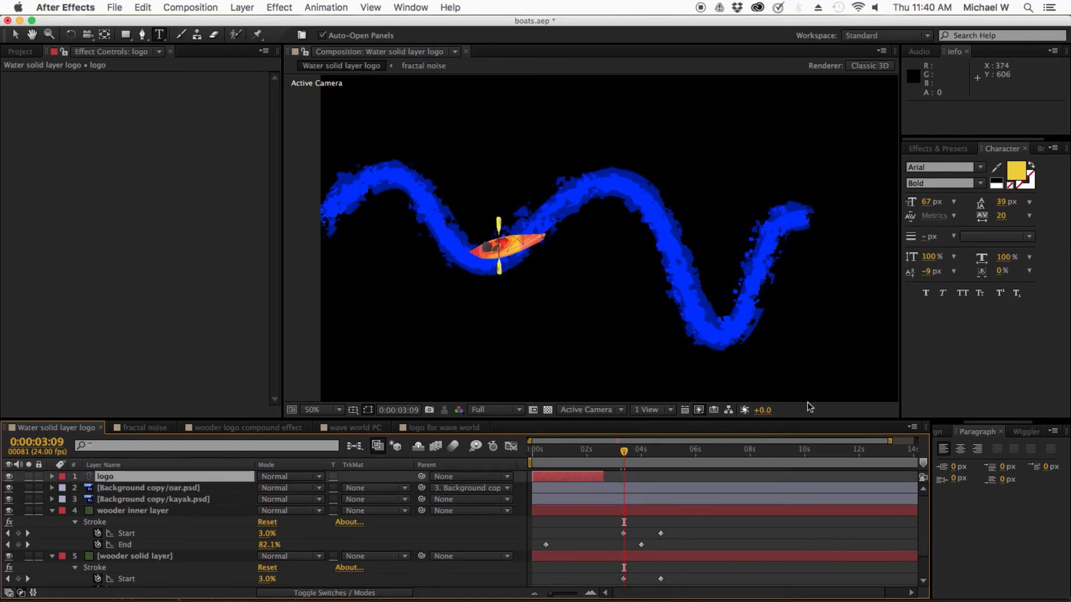
pyautogui.moveTo(601, 477); pyautogui.dragTo(833, 477)
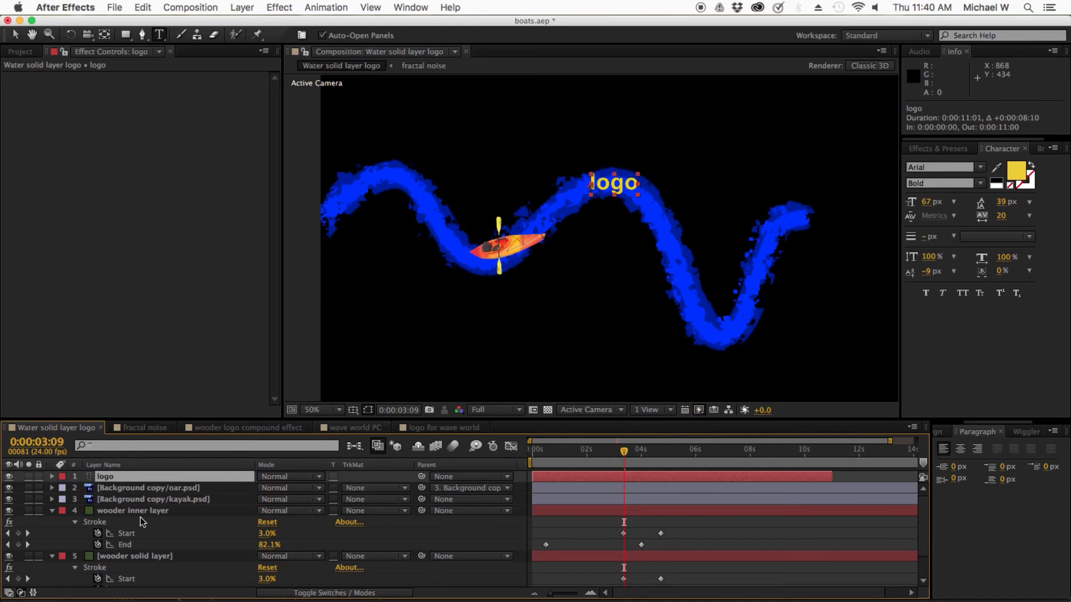
# Step: Place the logo layer between the kayak and wooder inner layers, go to 0:00:03:12, and extend it to the composition's end
pyautogui.moveTo(104, 477); pyautogui.dragTo(106, 508)
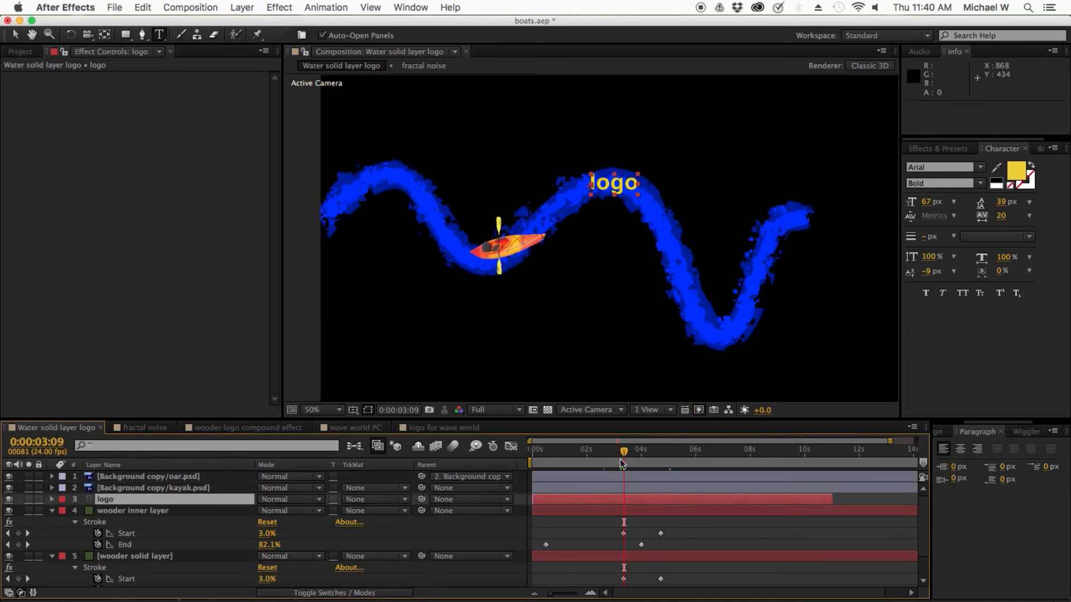
pyautogui.moveTo(624, 450); pyautogui.dragTo(627, 453)
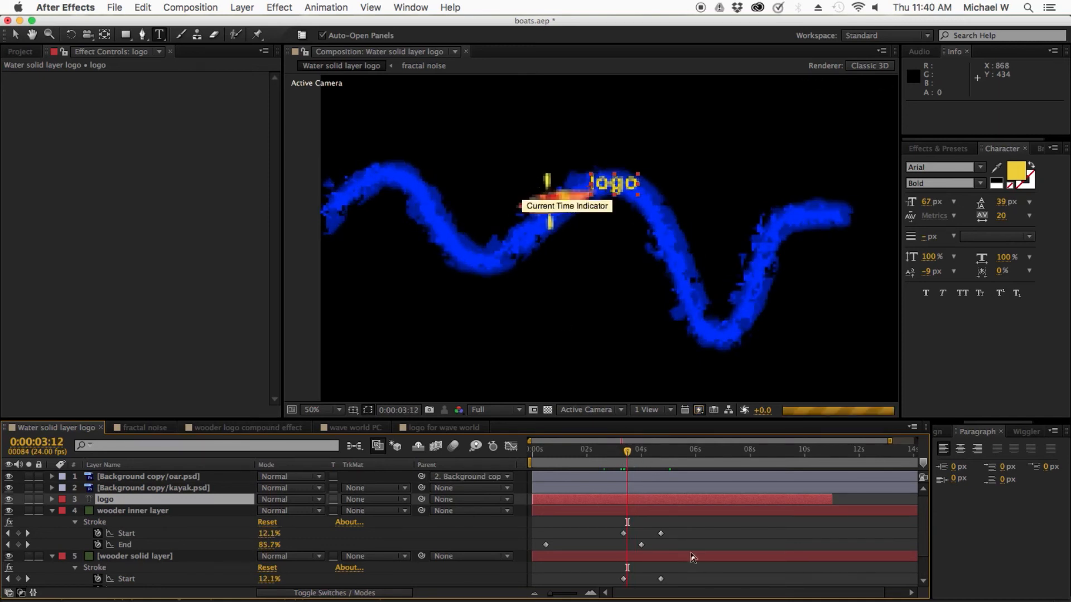
pyautogui.moveTo(832, 498); pyautogui.dragTo(915, 495)
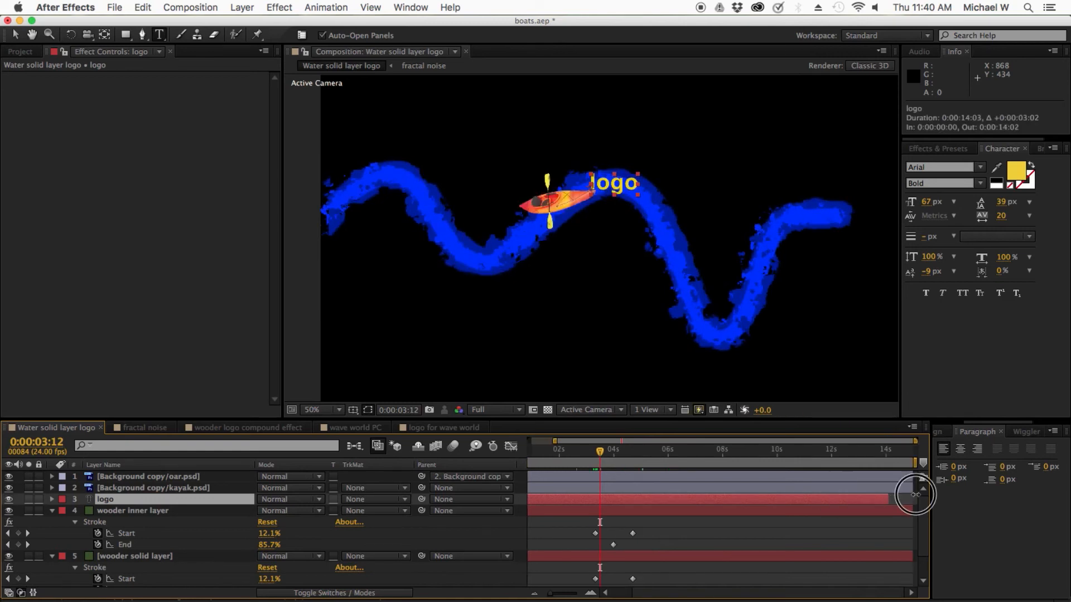
# Step: Collapse the keyframed Stroke properties of the wooder inner and wooder solid layers and return to the Selection tool
pyautogui.click(695, 555)
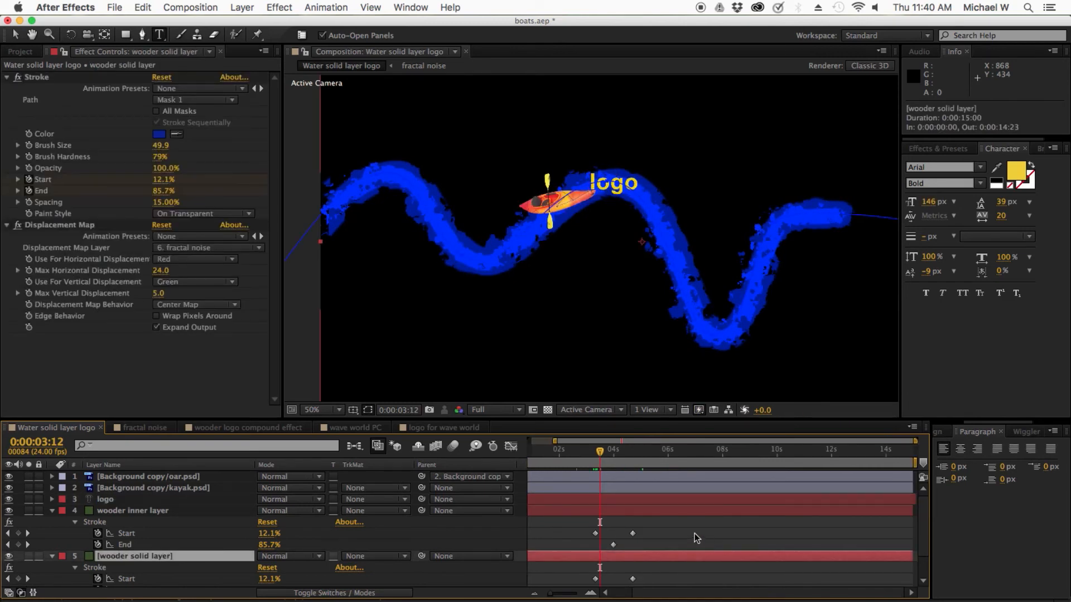
pyautogui.click(694, 534)
pyautogui.press('u')
pyautogui.press('u')
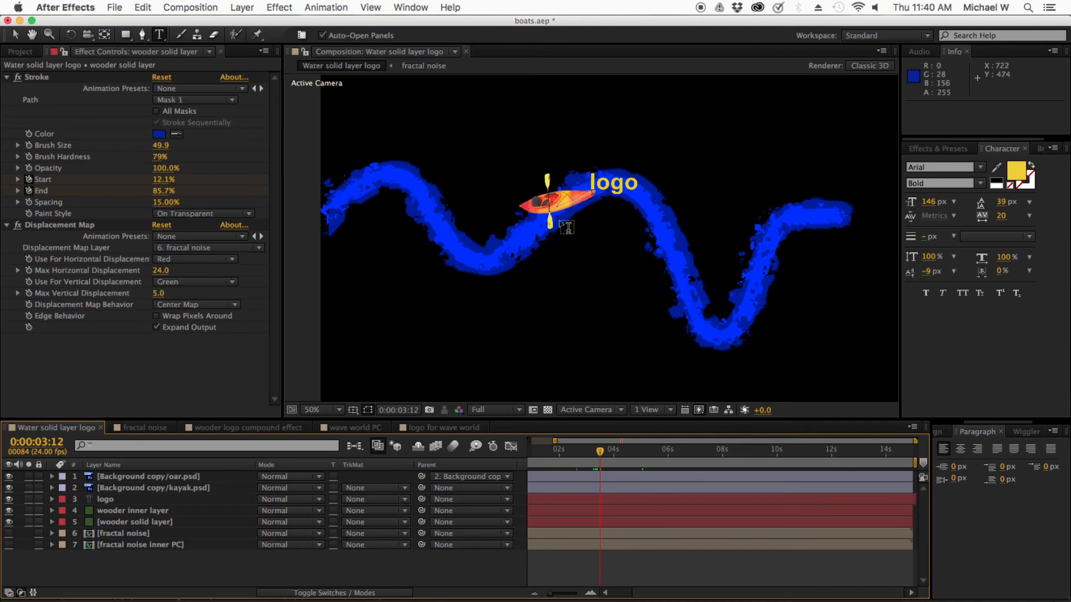
pyautogui.press('v')
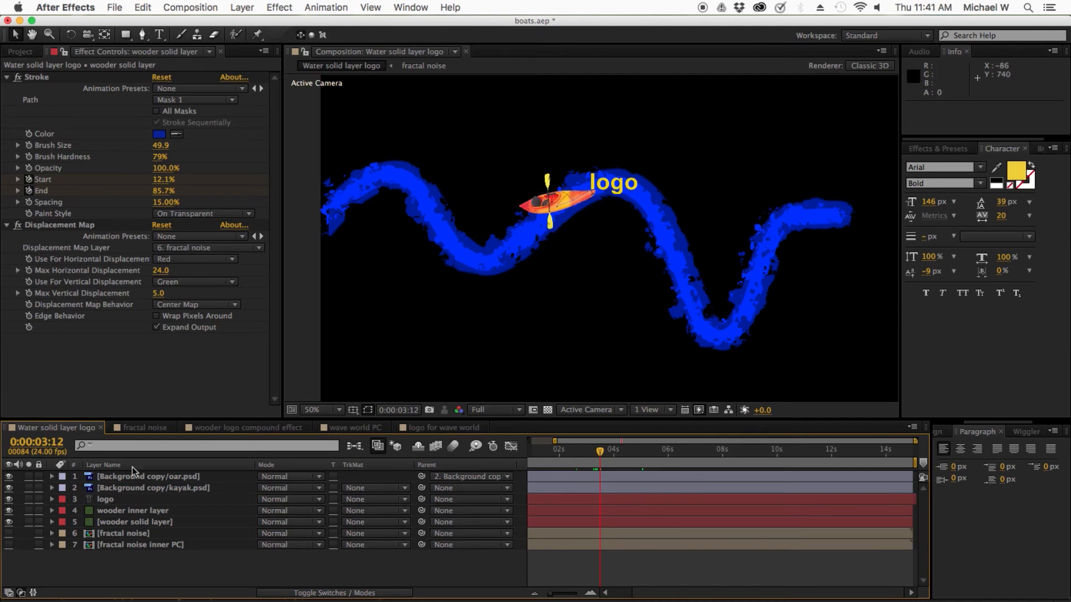
# Step: Draw a closed magenta-filled shape with the Pen tool, covering the area behind the kayak and meeting it at the paddle
pyautogui.click(144, 35)
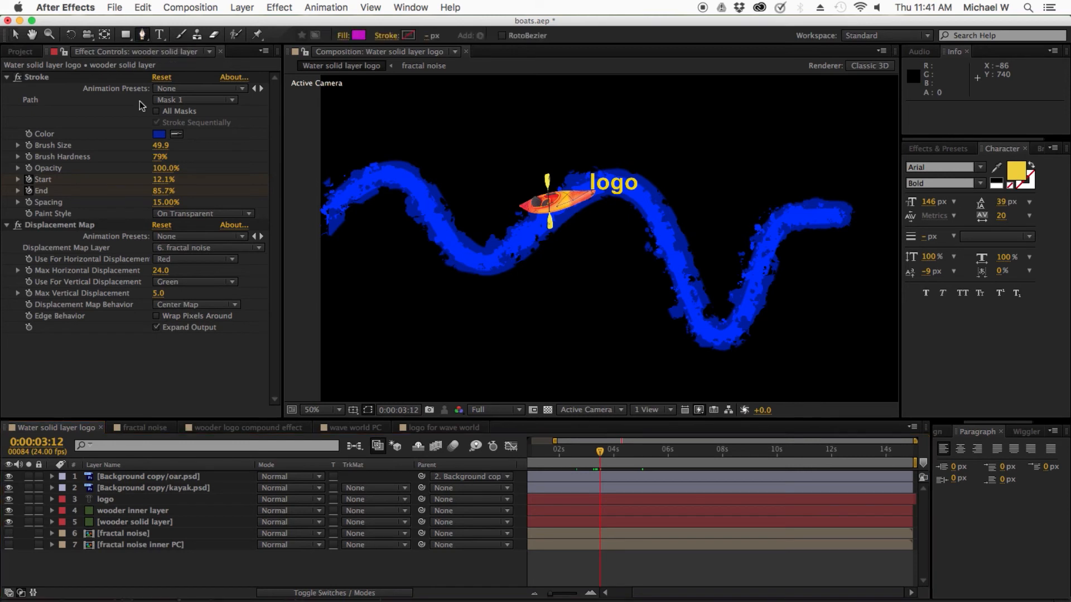
pyautogui.click(125, 35)
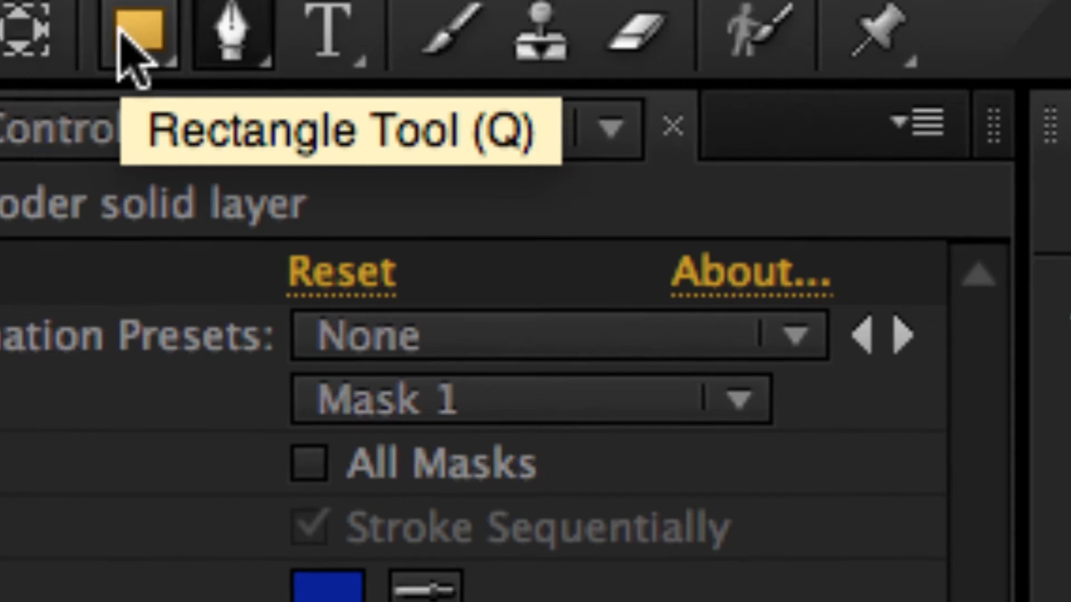
pyautogui.click(161, 35)
pyautogui.click(143, 34)
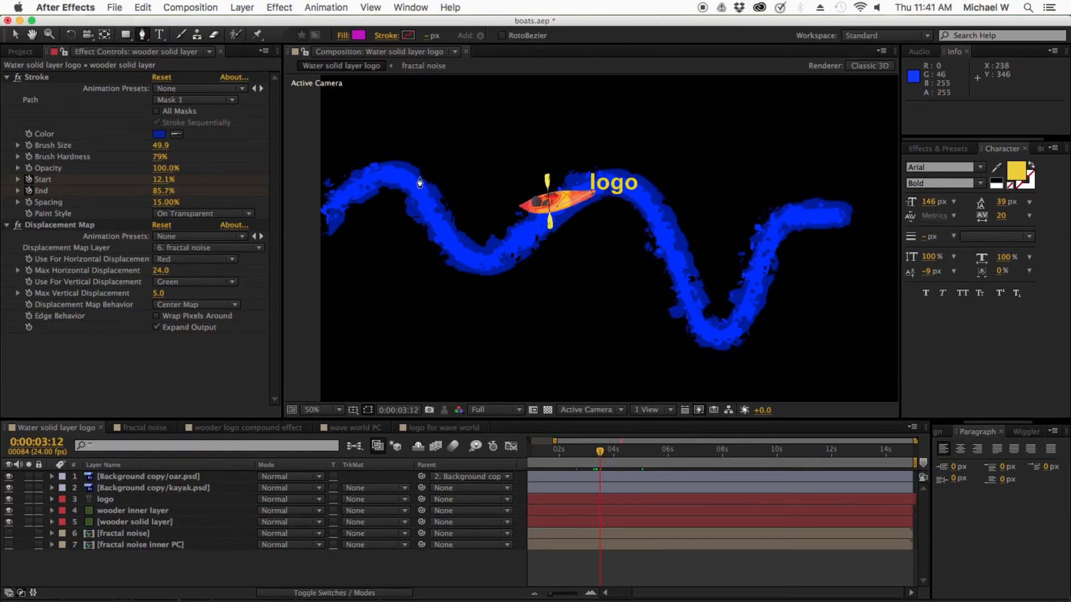
pyautogui.click(547, 197)
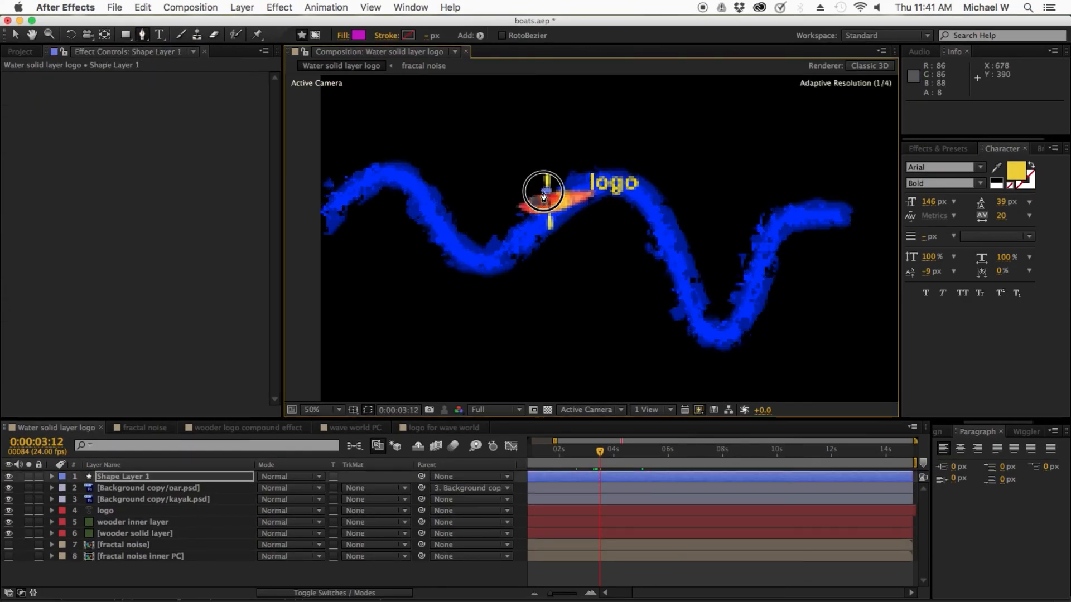
pyautogui.click(528, 131)
pyautogui.click(396, 101)
pyautogui.click(337, 214)
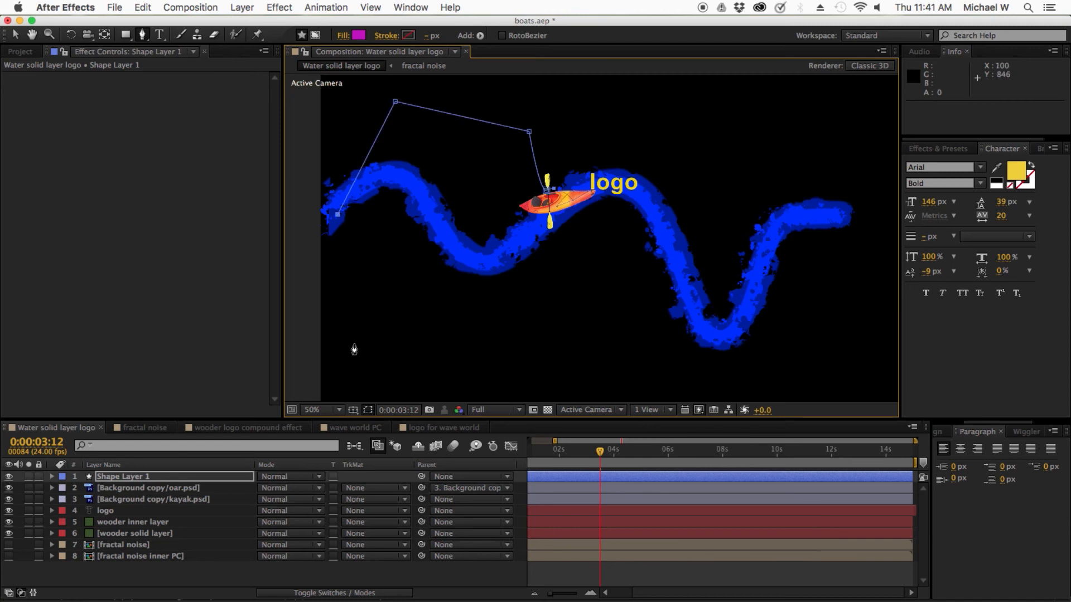
pyautogui.click(354, 343)
pyautogui.click(522, 280)
pyautogui.click(546, 190)
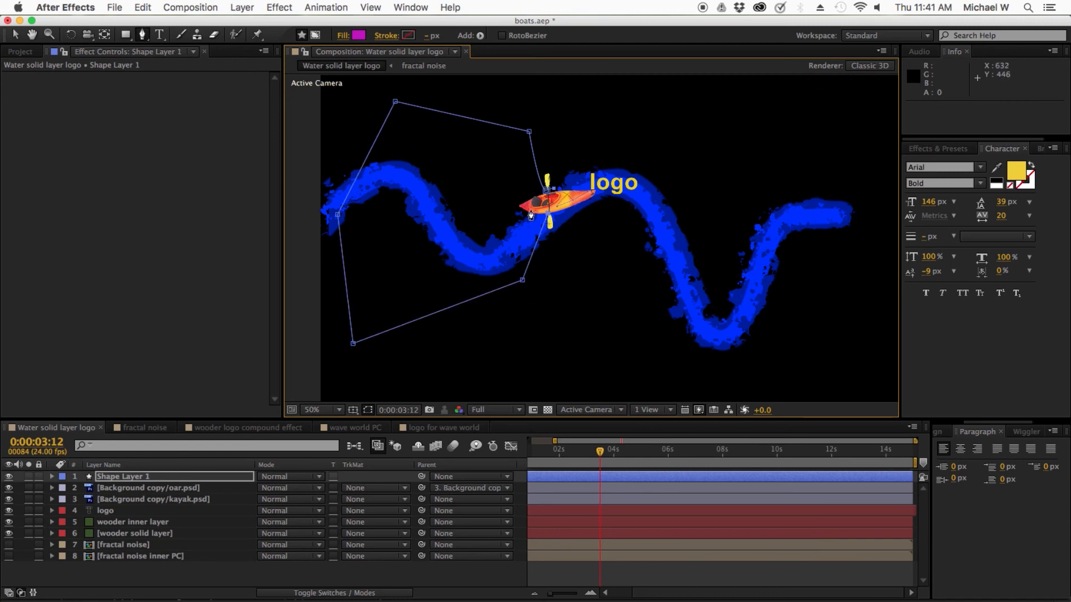
pyautogui.moveTo(530, 212); pyautogui.dragTo(545, 192)
pyautogui.click(527, 200)
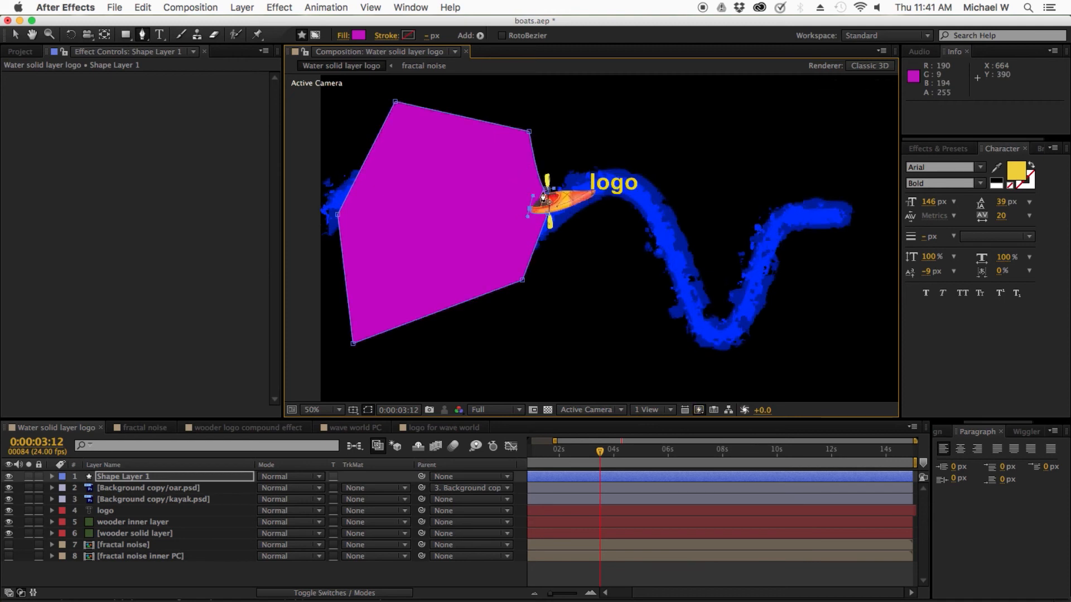
# Step: Move the shape's inner vertex to the kayak's rear tip and bend its lower edge along the hull up to the paddle
pyautogui.scroll(3, 545, 206)
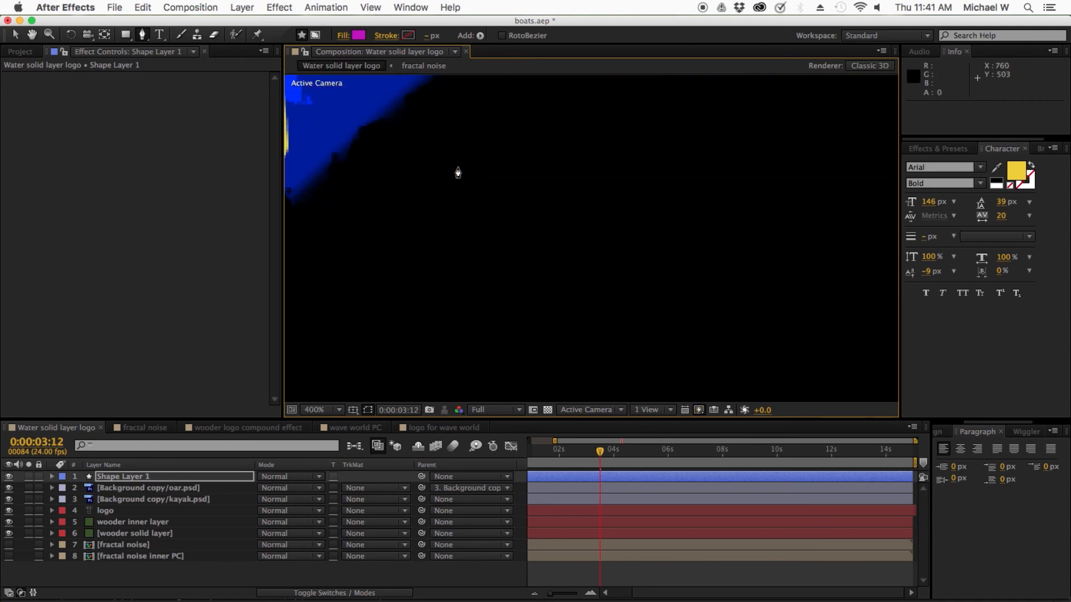
pyautogui.press('space')
pyautogui.moveTo(415, 133); pyautogui.dragTo(697, 296)
pyautogui.moveTo(574, 251); pyautogui.dragTo(611, 339)
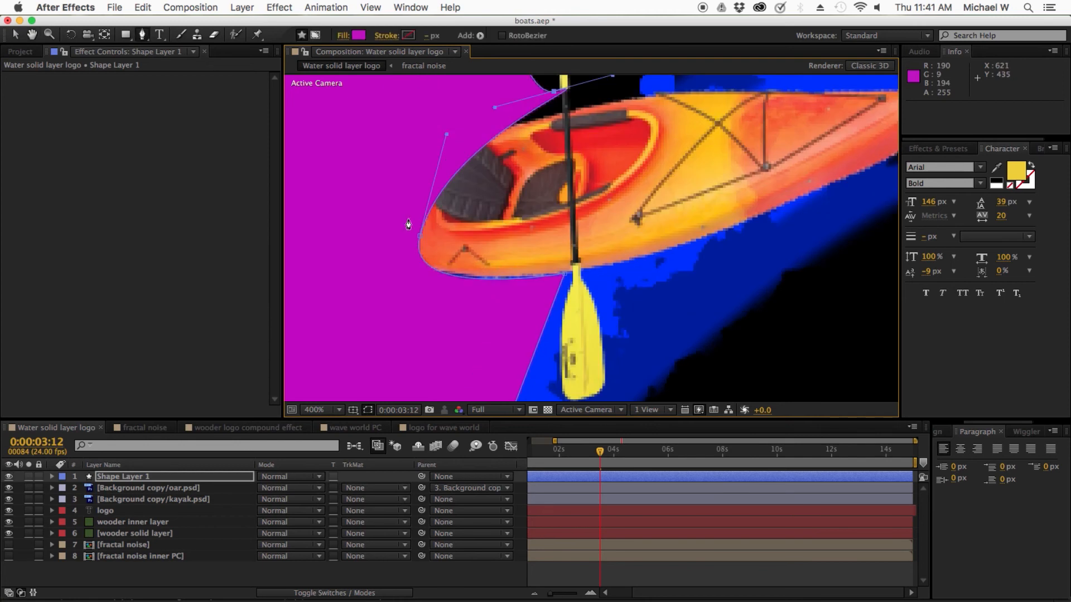
pyautogui.moveTo(420, 233); pyautogui.dragTo(335, 210)
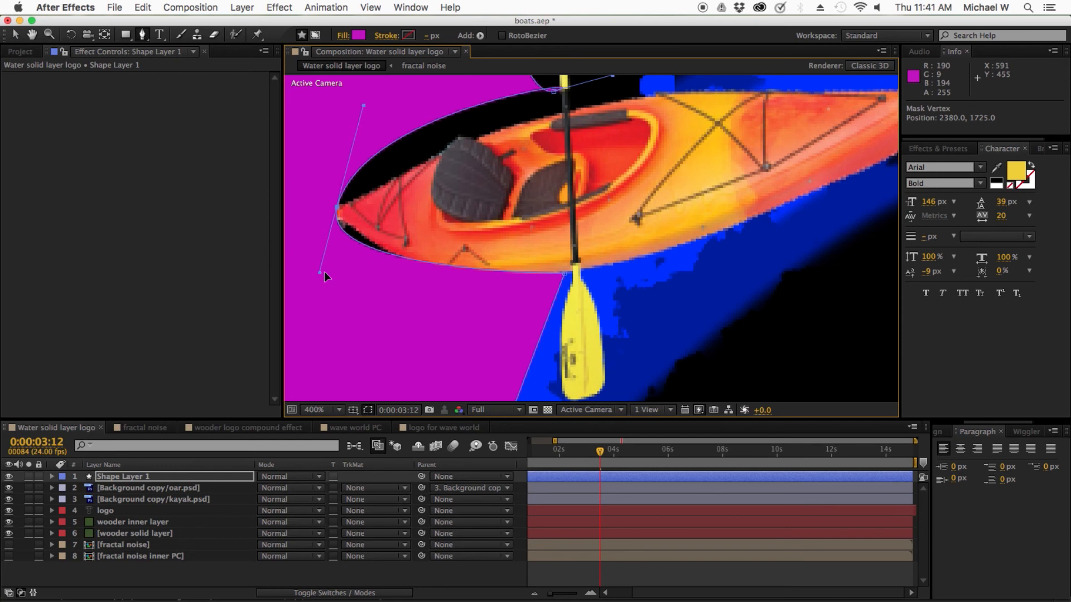
pyautogui.moveTo(318, 272); pyautogui.dragTo(413, 307)
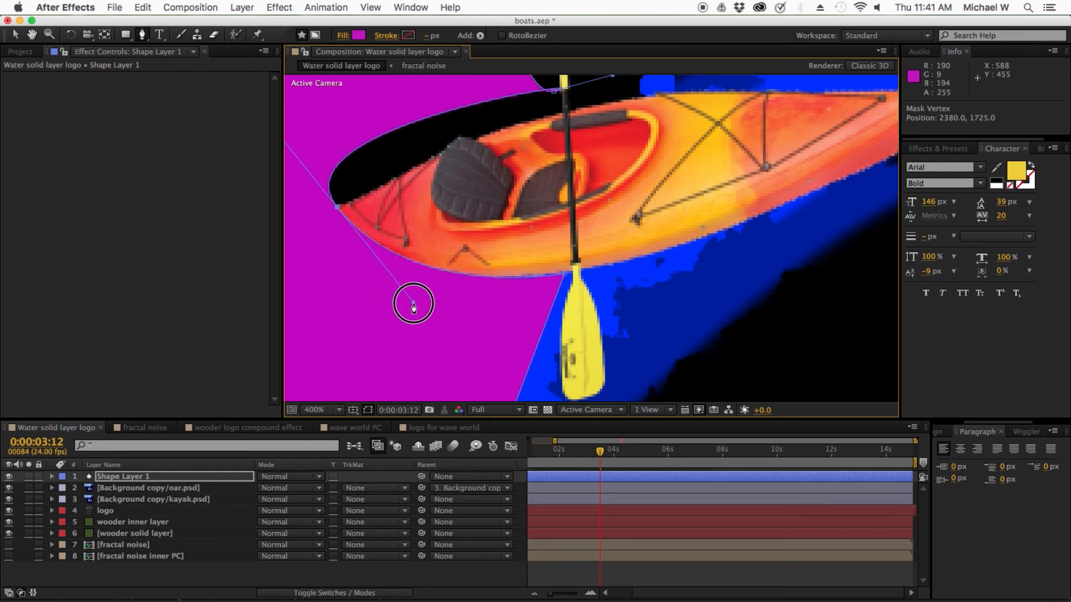
pyautogui.click(563, 275)
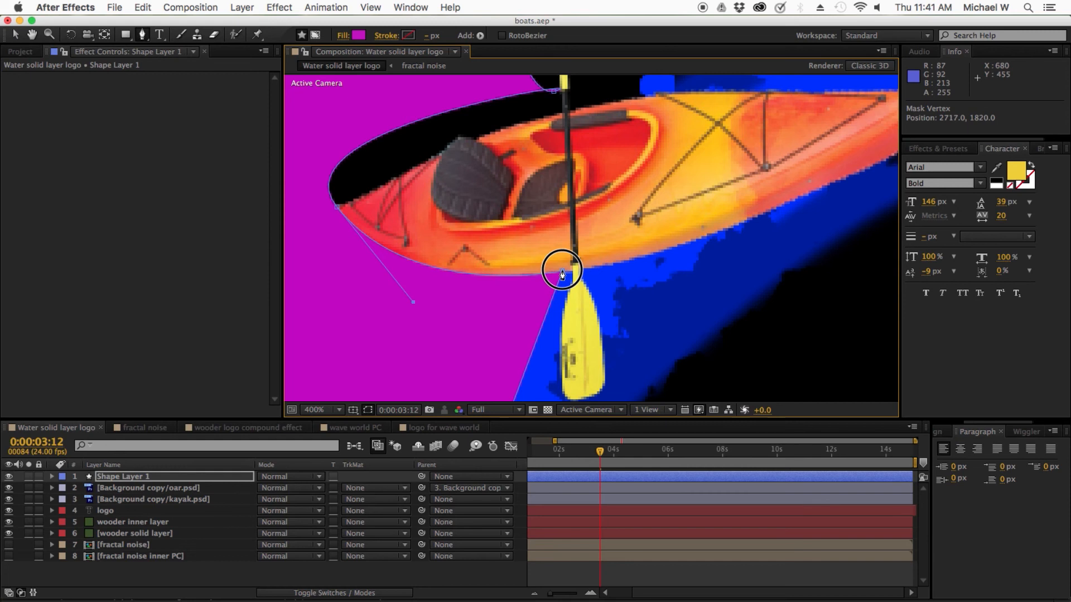
# Step: Move the shape's upper vertex to the hull beside the paddle and adjust the handles so the edge follows the kayak's upper side
pyautogui.moveTo(428, 194); pyautogui.dragTo(430, 252)
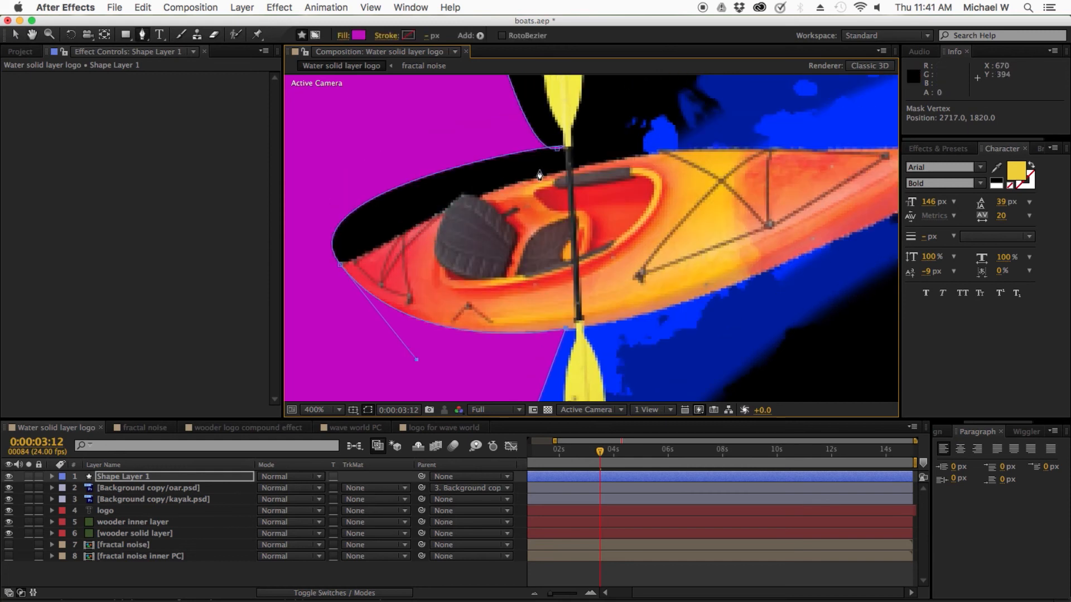
pyautogui.moveTo(557, 149); pyautogui.dragTo(556, 176)
pyautogui.moveTo(614, 160); pyautogui.dragTo(555, 170)
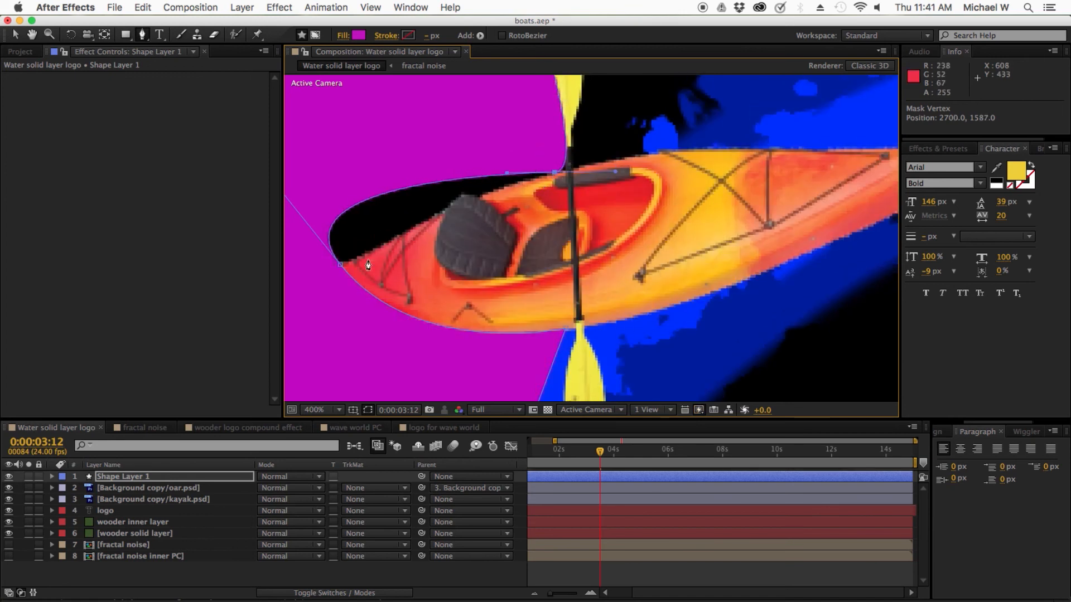
pyautogui.moveTo(366, 224); pyautogui.dragTo(538, 243)
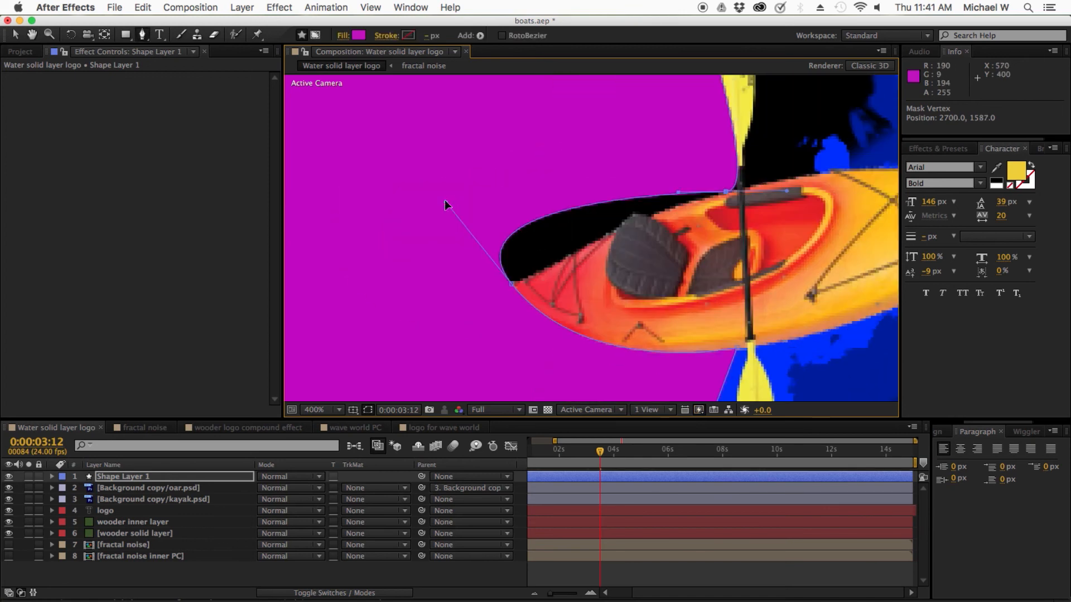
pyautogui.moveTo(445, 200); pyautogui.dragTo(513, 289)
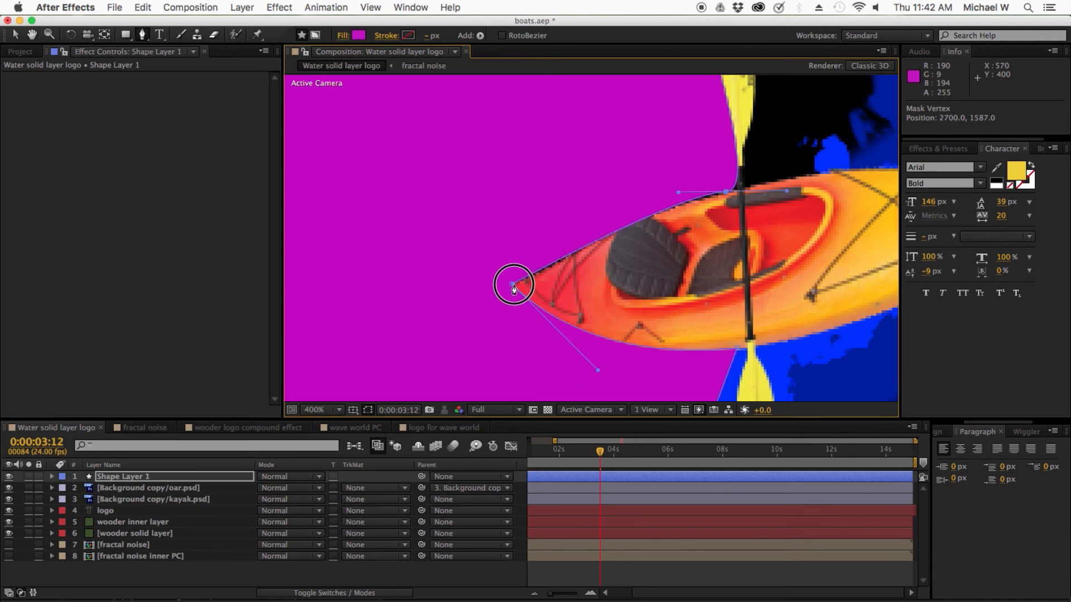
# Step: Return to the Selection tool and rename the magenta shape layer as reveal
pyautogui.press(',')
pyautogui.press(',')
pyautogui.press(',')
pyautogui.press(',')
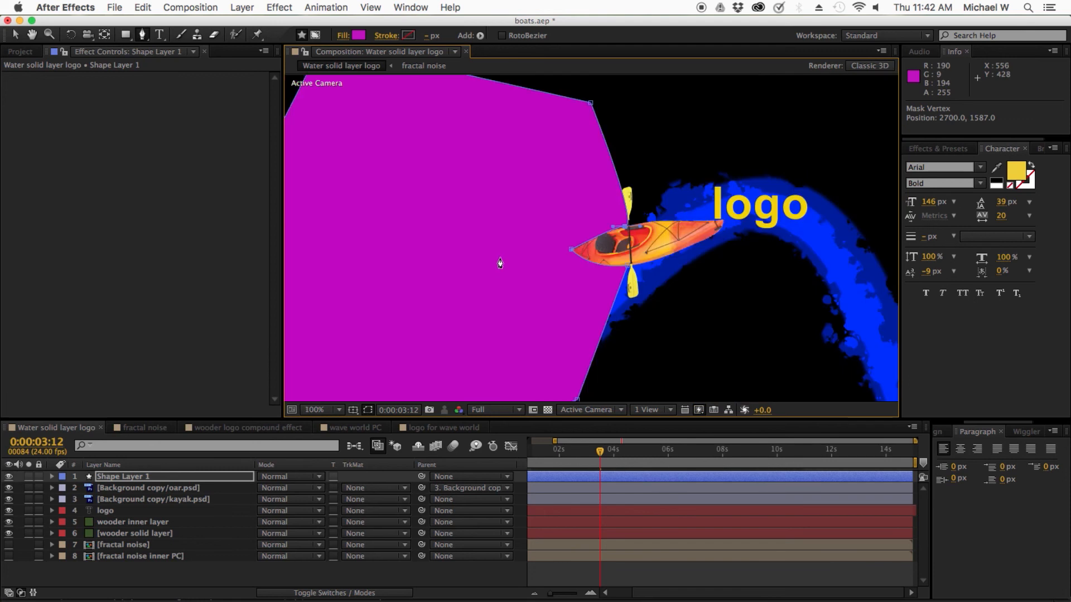
pyautogui.press(',')
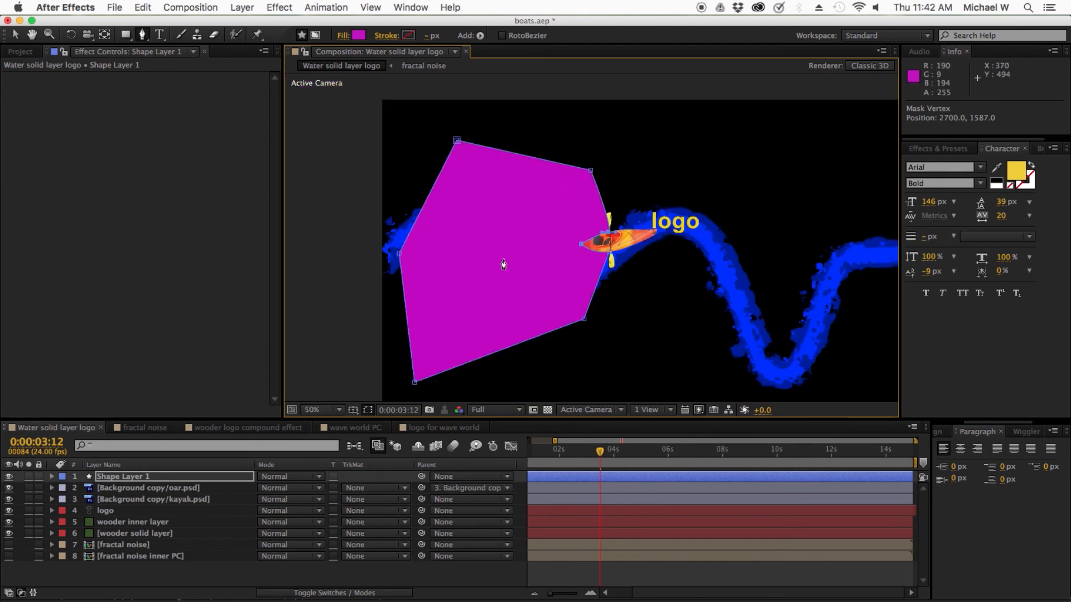
pyautogui.click(15, 34)
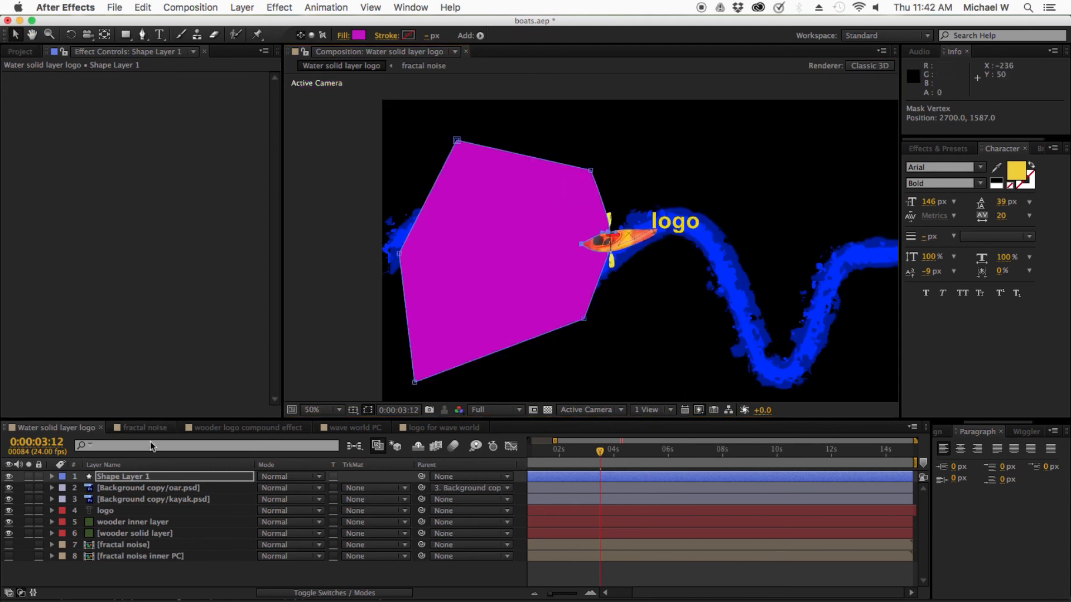
pyautogui.rightClick(114, 480)
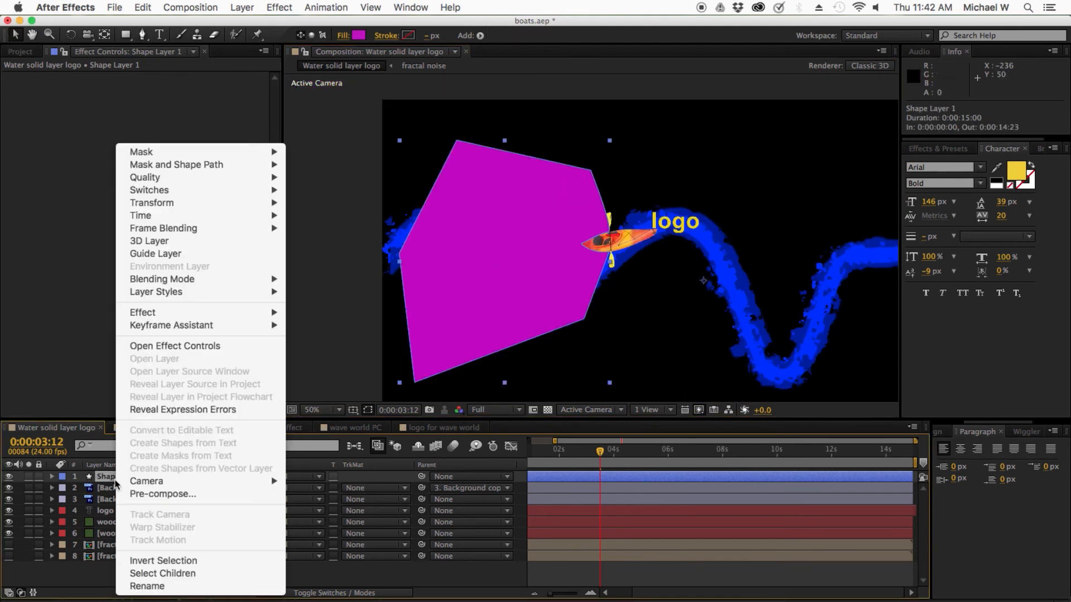
pyautogui.click(178, 586)
pyautogui.write('reveal')
pyautogui.press('Return')
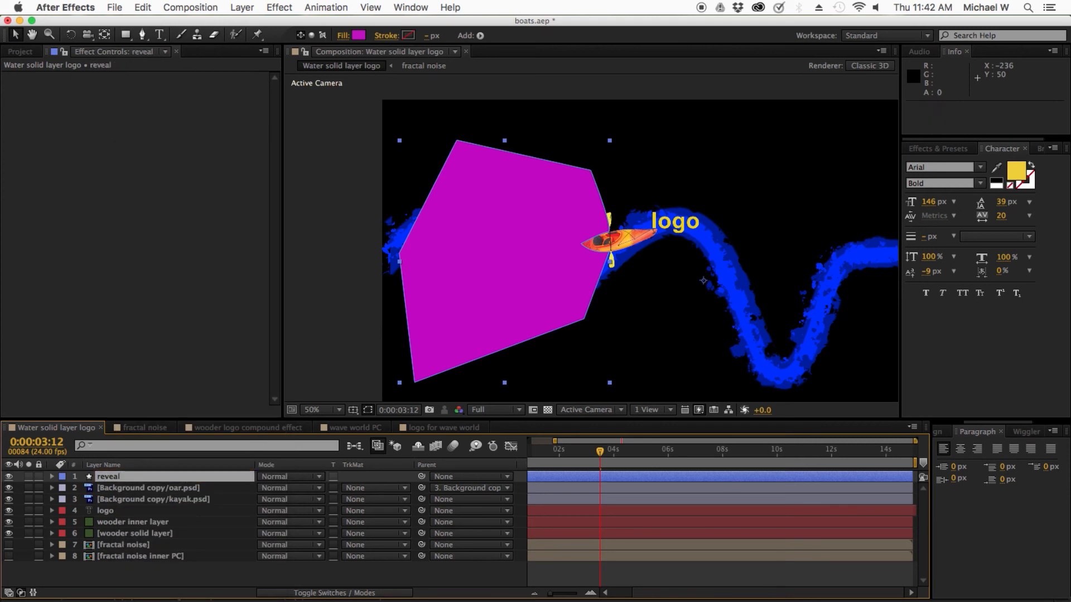
# Step: Place the reveal layer directly above the logo layer and parent it to the Background copy/kayak.psd layer
pyautogui.moveTo(112, 479); pyautogui.dragTo(107, 507)
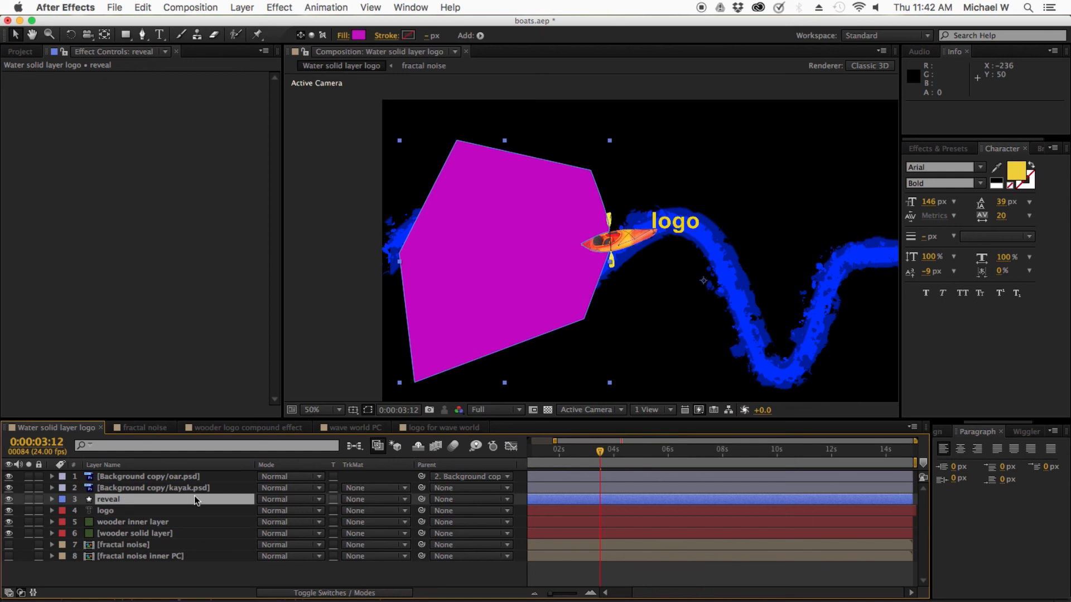
pyautogui.click(113, 504)
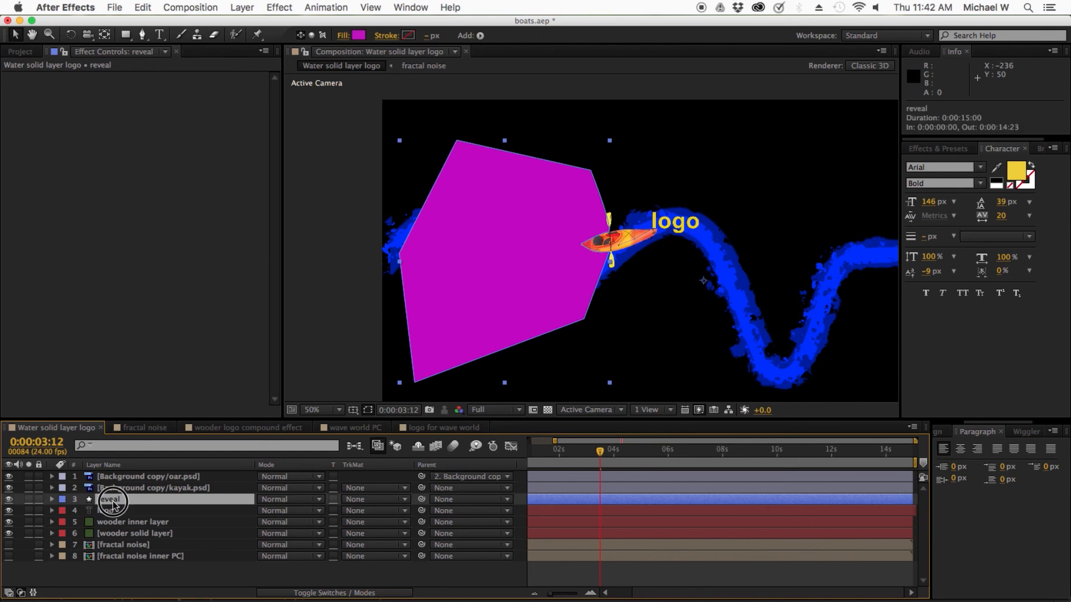
pyautogui.click(422, 500)
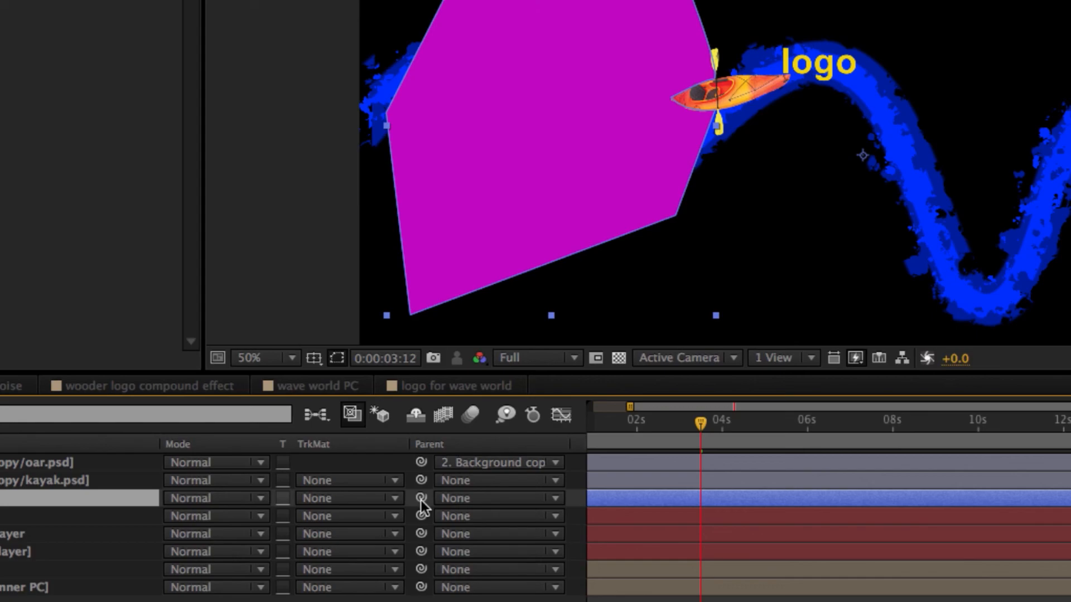
pyautogui.click(325, 594)
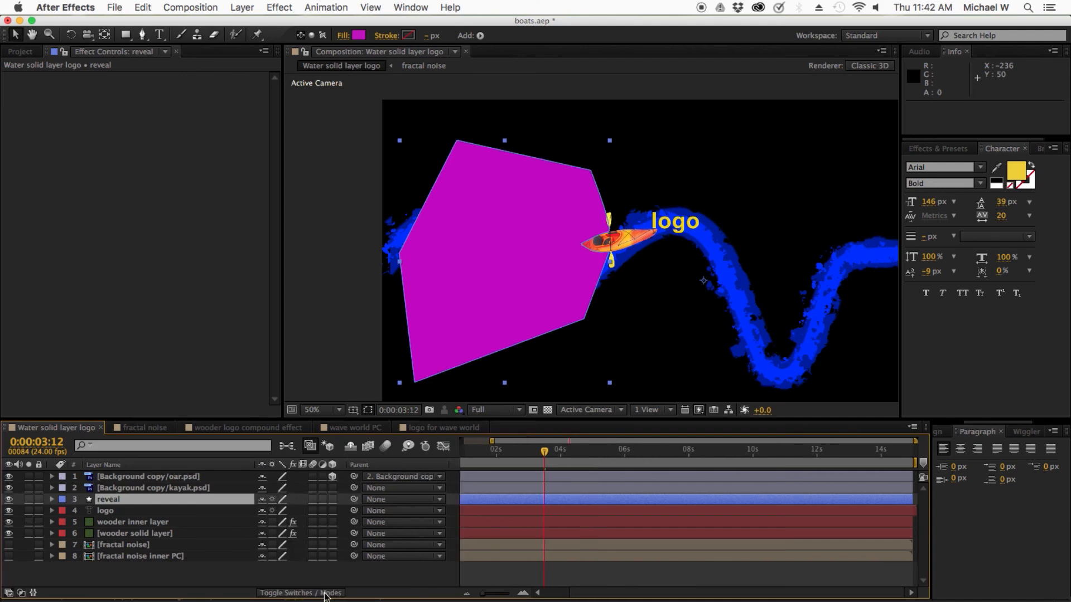
pyautogui.click(326, 593)
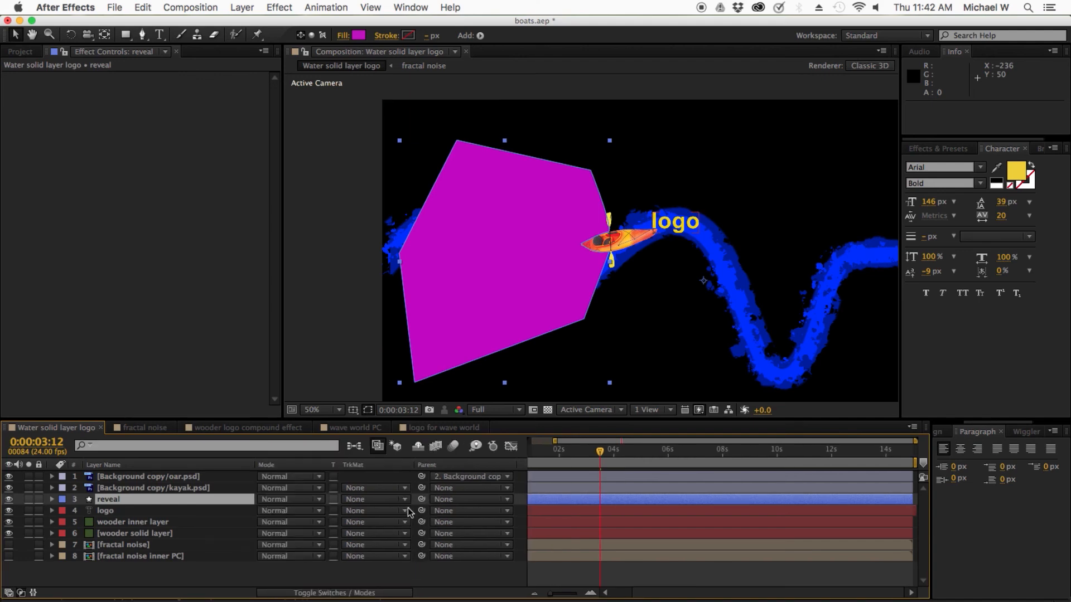
pyautogui.moveTo(422, 500); pyautogui.dragTo(159, 492)
pyautogui.moveTo(600, 452)
pyautogui.mouseDown()
pyautogui.moveTo(587, 455)
pyautogui.moveTo(607, 454)
pyautogui.moveTo(597, 453)
pyautogui.mouseUp()
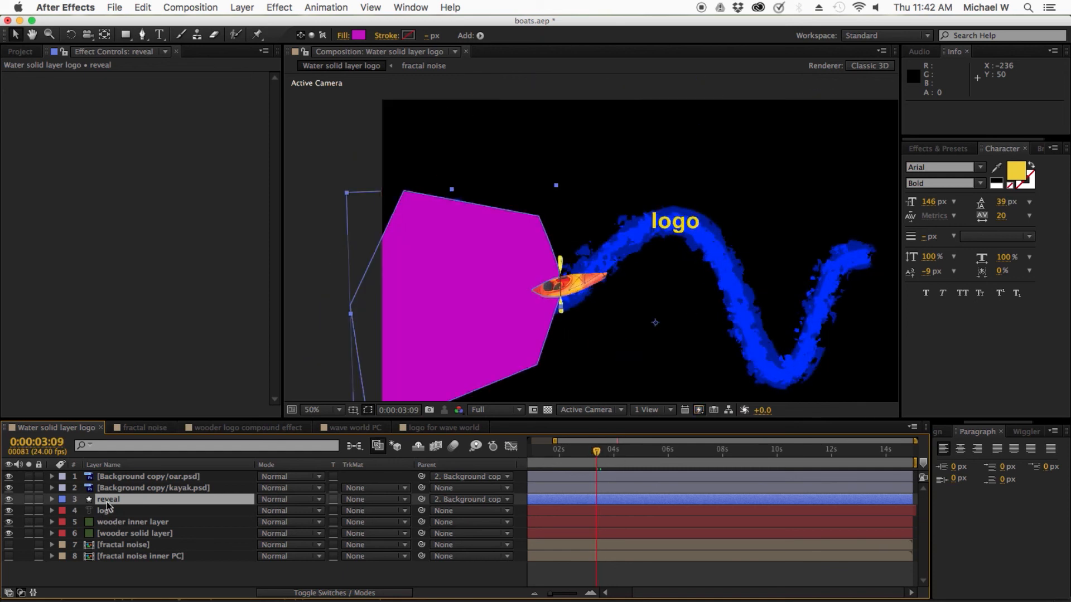
# Step: Set the logo layer's track matte to an alpha matte from the reveal layer and scrub past the logo to check it
pyautogui.click(105, 511)
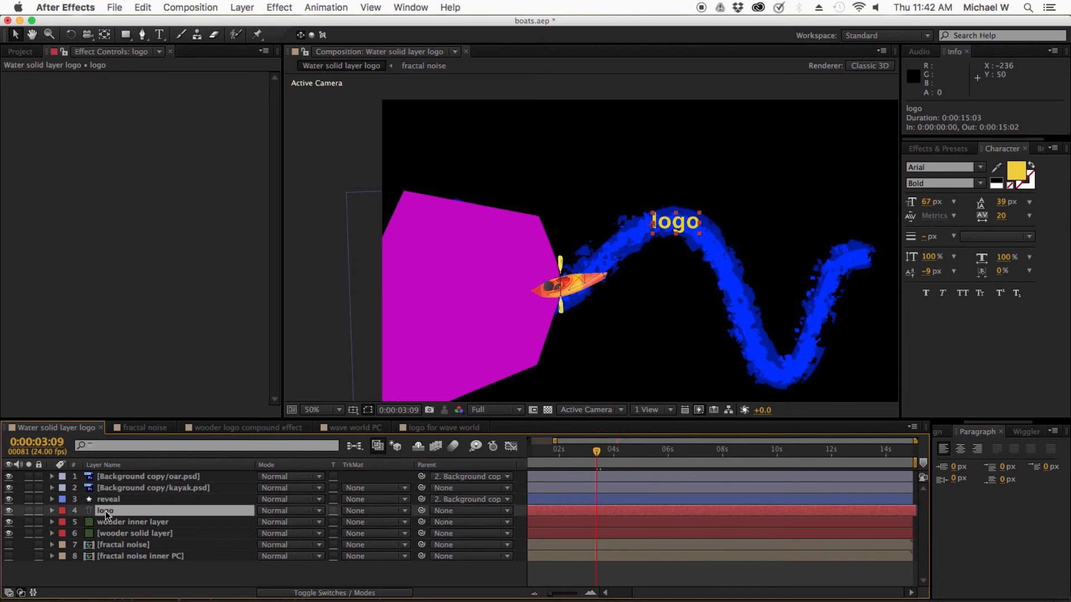
pyautogui.click(370, 516)
pyautogui.click(385, 540)
pyautogui.moveTo(597, 450); pyautogui.dragTo(606, 456)
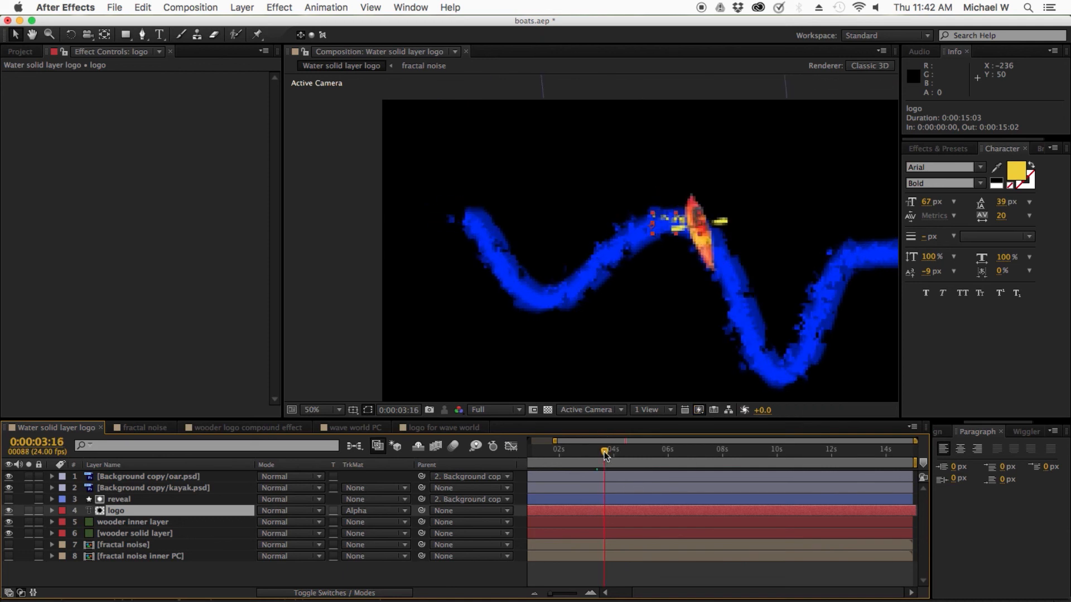
pyautogui.click(572, 573)
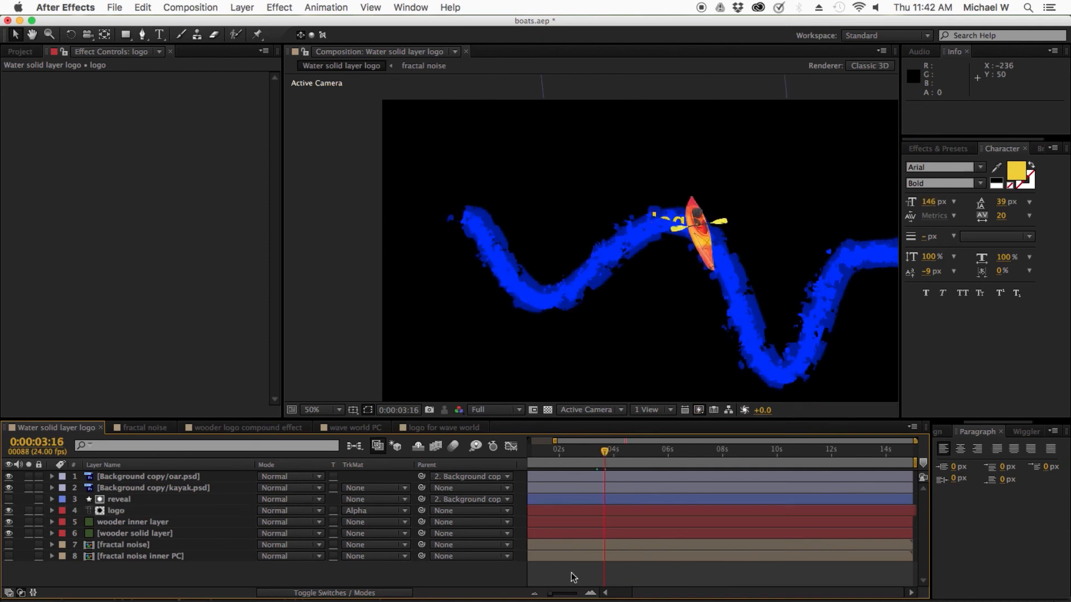
# Step: At 0:00:03:17, move the reveal shape's vertex beside the logo down and outward so the shape covers the whole logo
pyautogui.moveTo(605, 453); pyautogui.dragTo(608, 453)
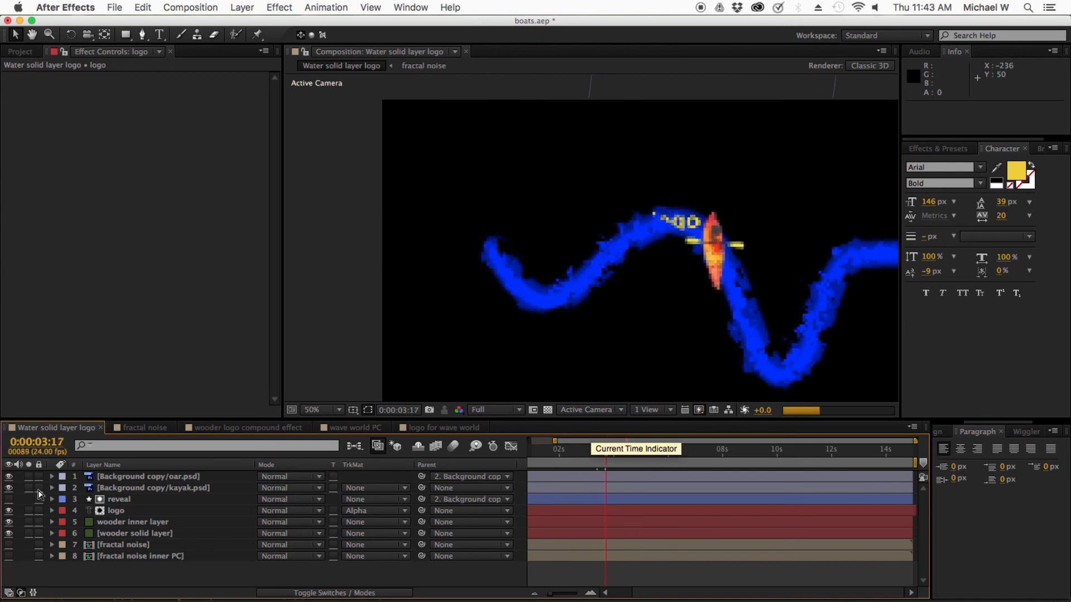
pyautogui.click(119, 499)
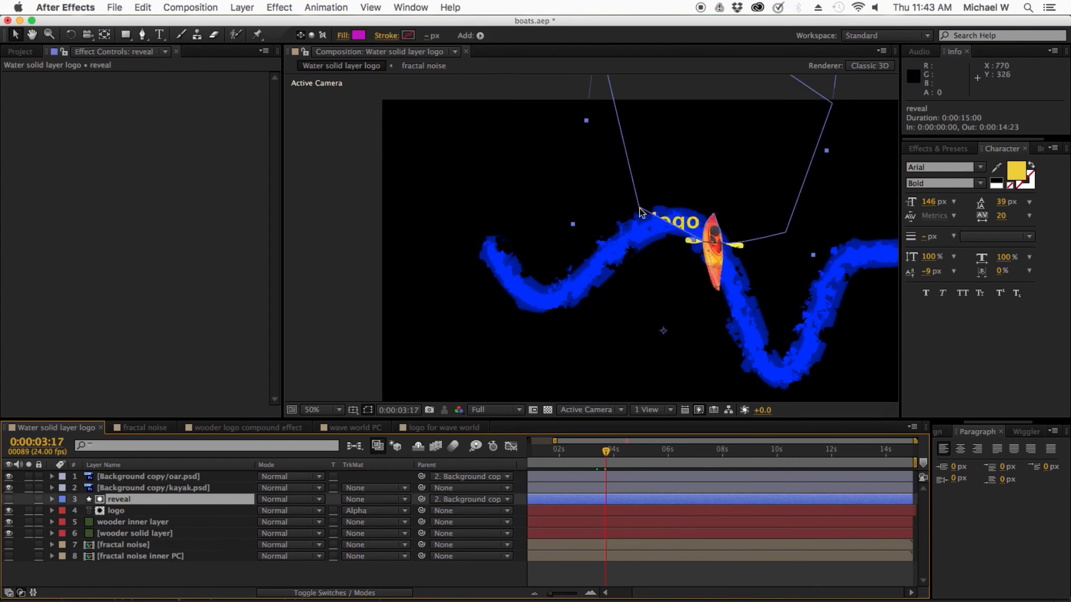
pyautogui.click(142, 34)
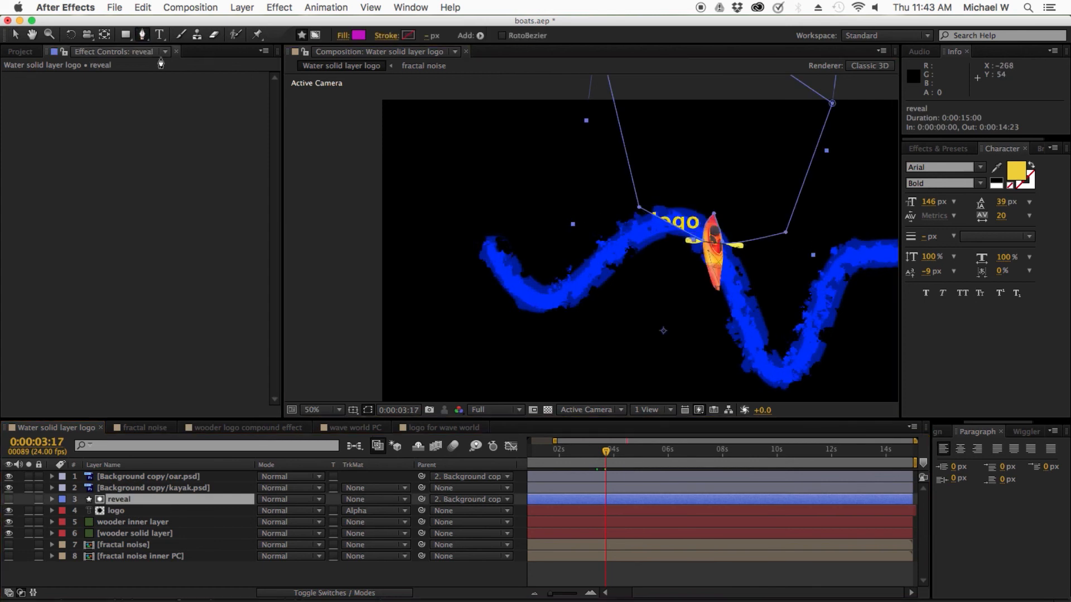
pyautogui.click(639, 209)
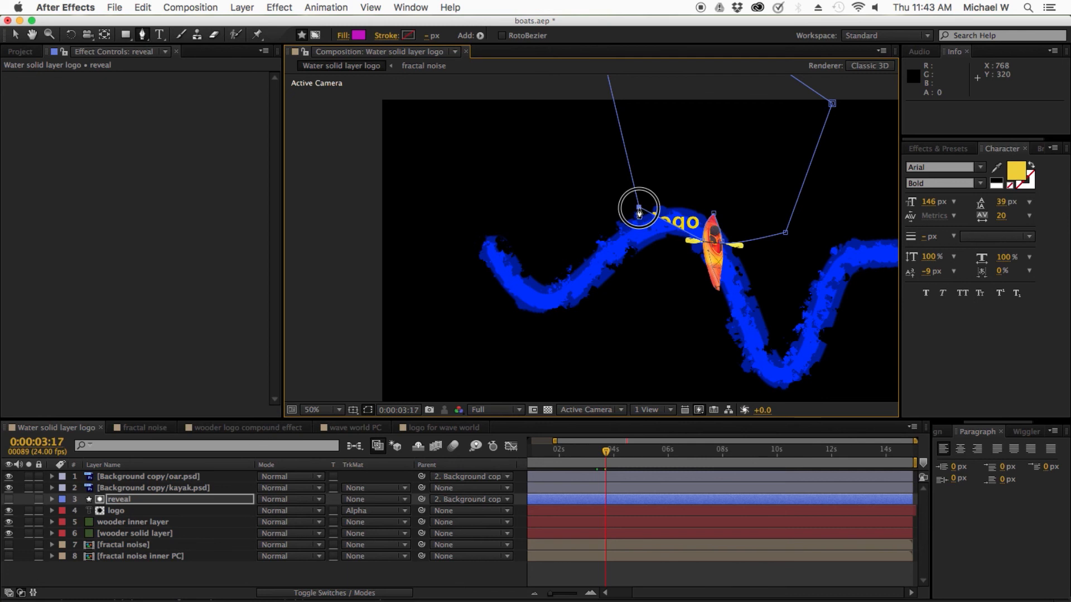
pyautogui.moveTo(640, 211); pyautogui.dragTo(594, 308)
pyautogui.click(605, 456)
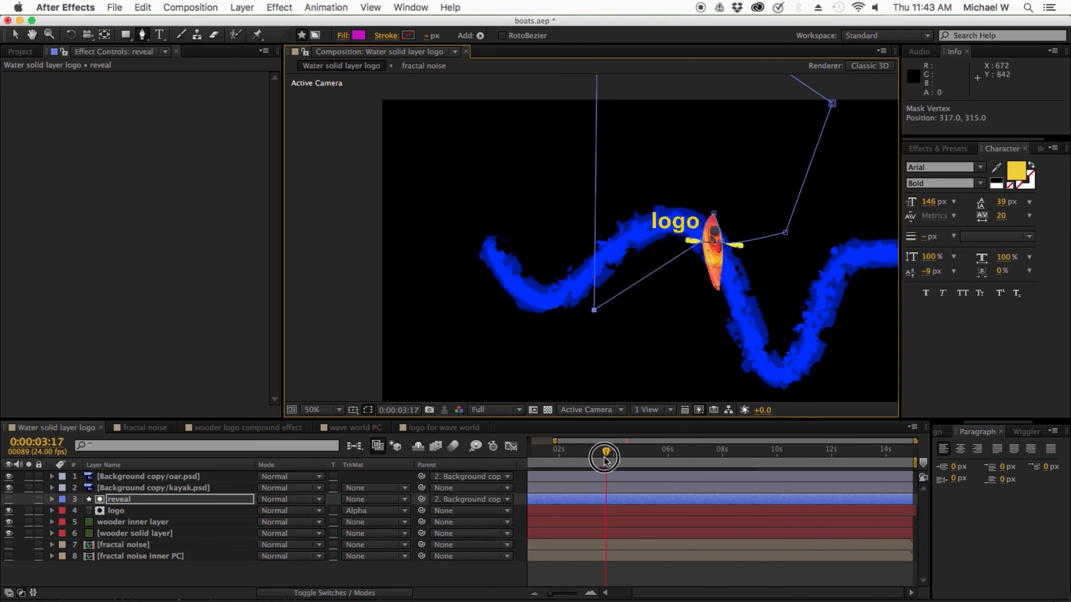
pyautogui.moveTo(604, 459); pyautogui.dragTo(606, 458)
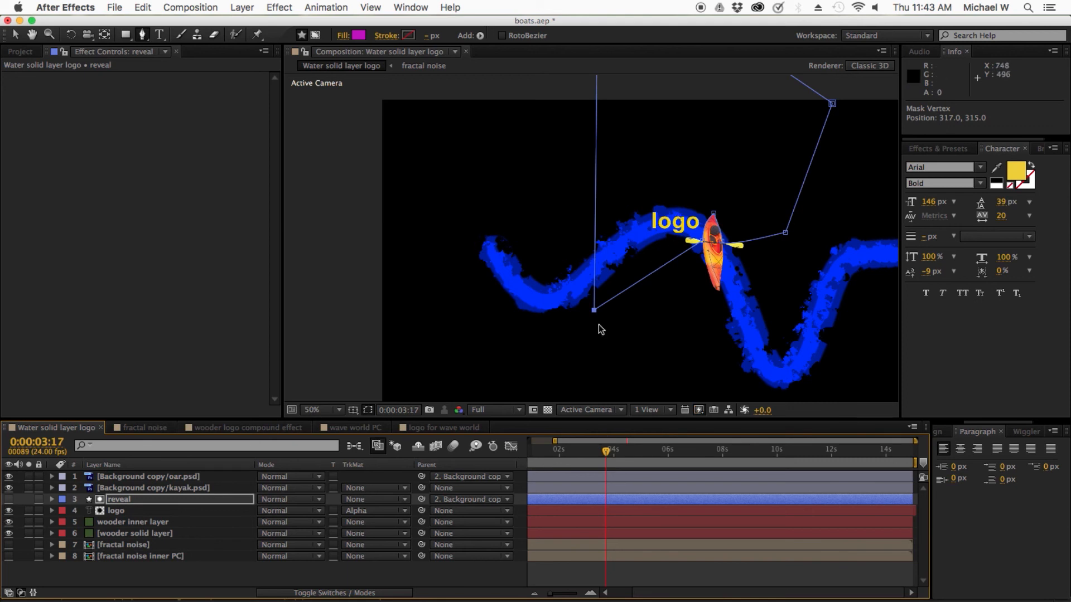
# Step: Split the logo layer at 0:00:03:17
pyautogui.moveTo(606, 453)
pyautogui.mouseDown()
pyautogui.moveTo(616, 454)
pyautogui.moveTo(592, 451)
pyautogui.moveTo(606, 451)
pyautogui.mouseUp()
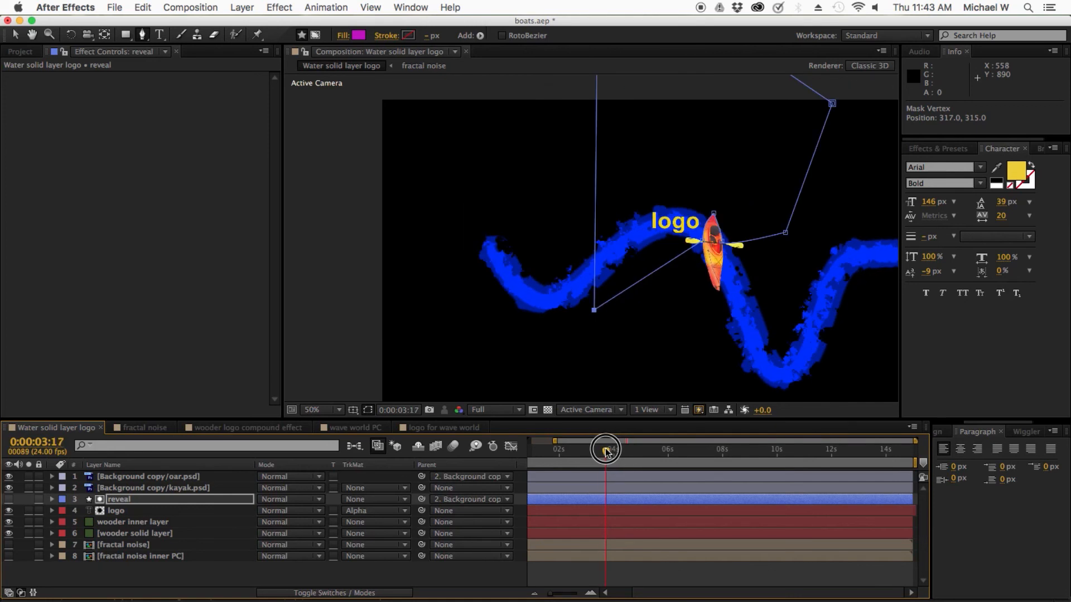
pyautogui.click(117, 511)
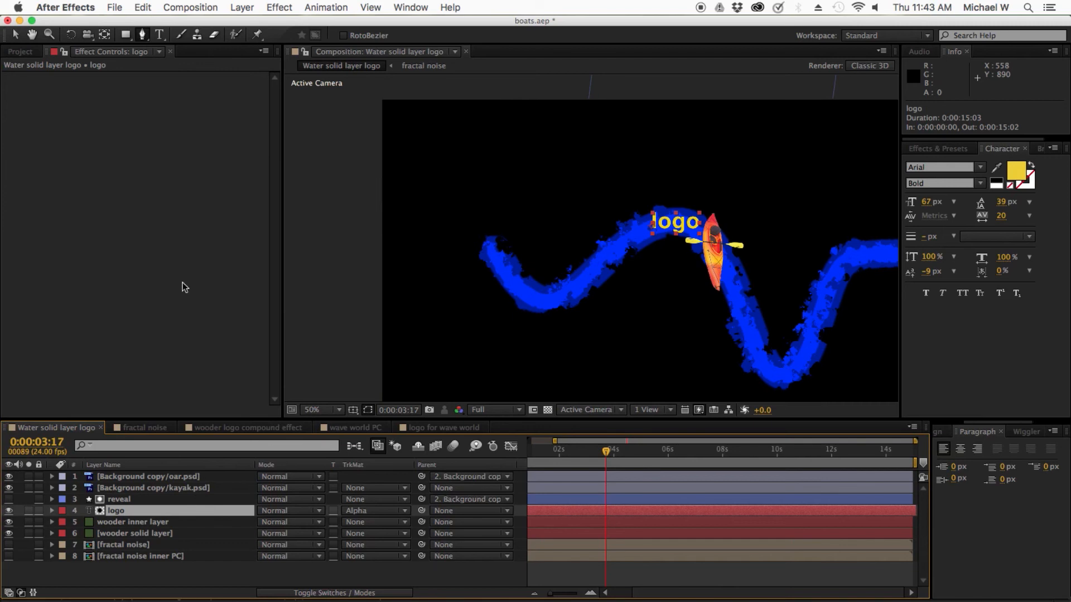
pyautogui.click(149, 6)
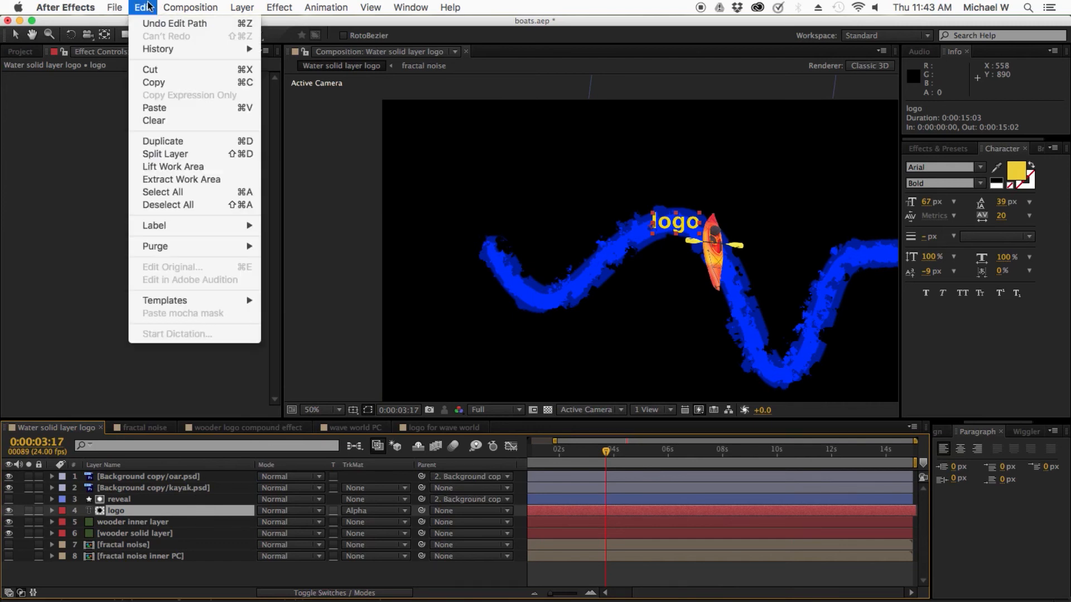
pyautogui.click(131, 4)
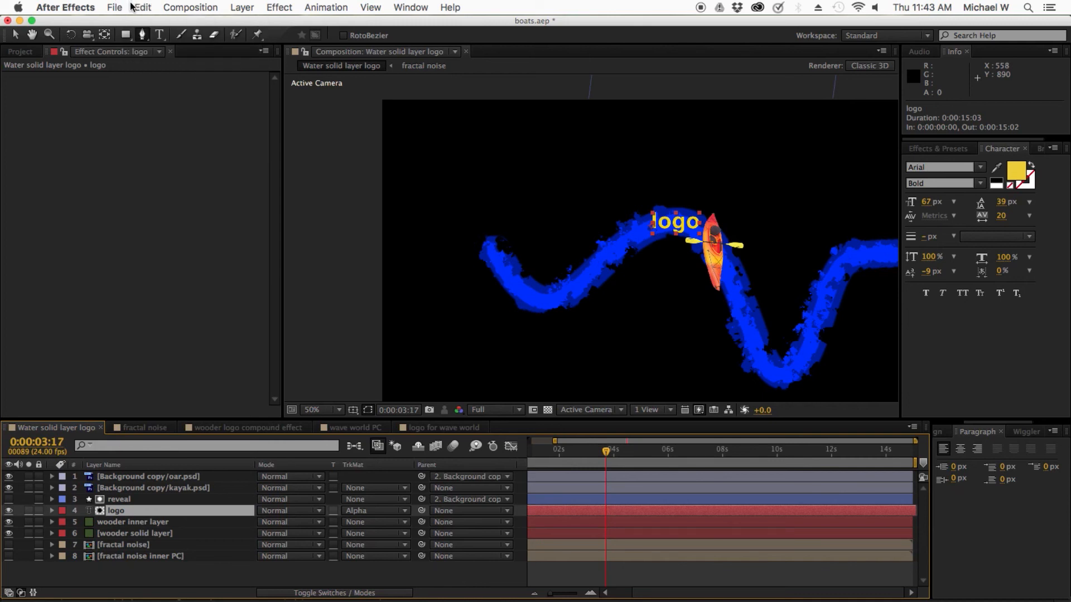
pyautogui.press('super+shift+d')
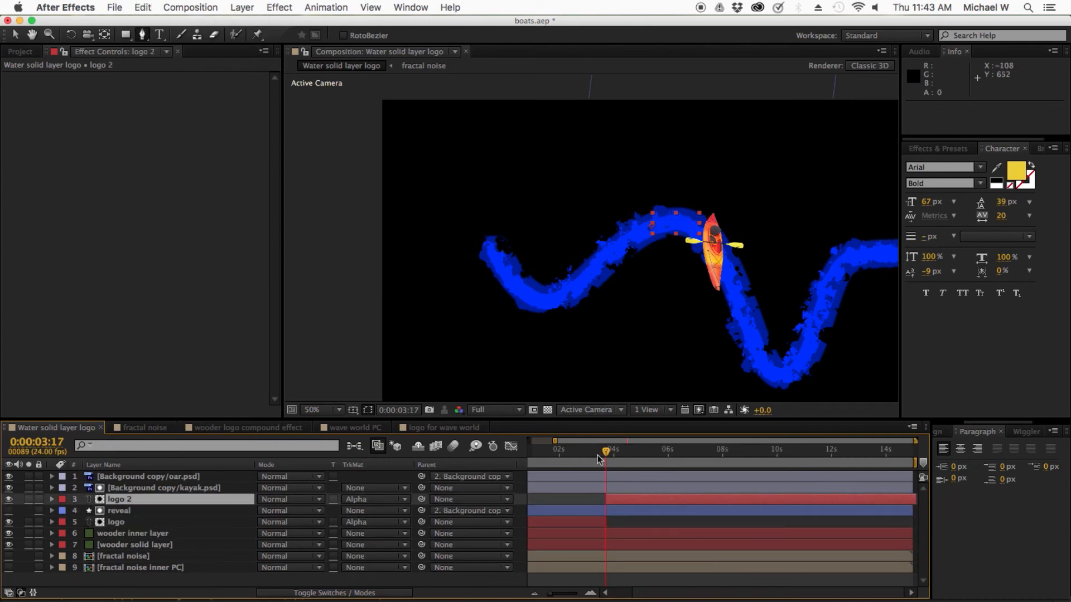
# Step: Set the track matte of the logo 2 layer to None and scrub through the split point to check the reveal
pyautogui.click(125, 500)
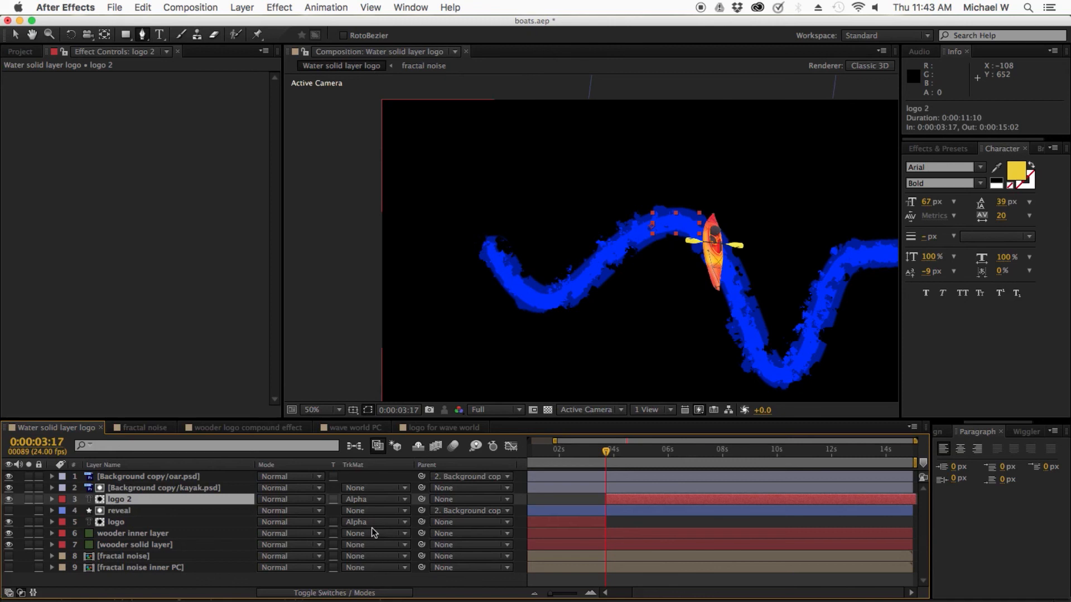
pyautogui.click(374, 499)
pyautogui.click(373, 508)
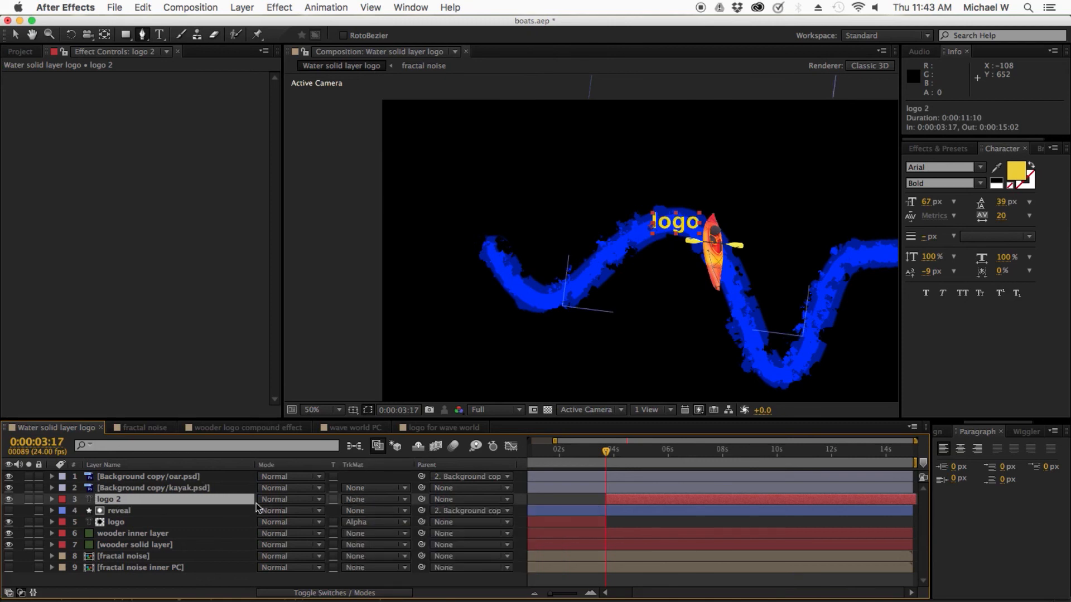
pyautogui.moveTo(606, 452)
pyautogui.mouseDown()
pyautogui.moveTo(598, 454)
pyautogui.moveTo(620, 455)
pyautogui.mouseUp()
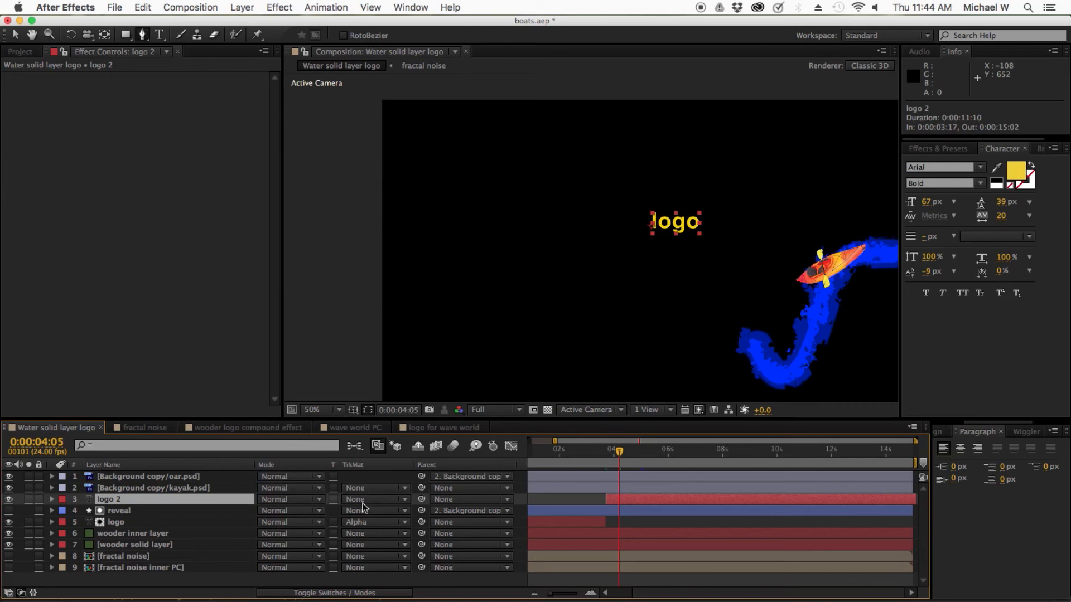
pyautogui.moveTo(616, 457); pyautogui.dragTo(599, 454)
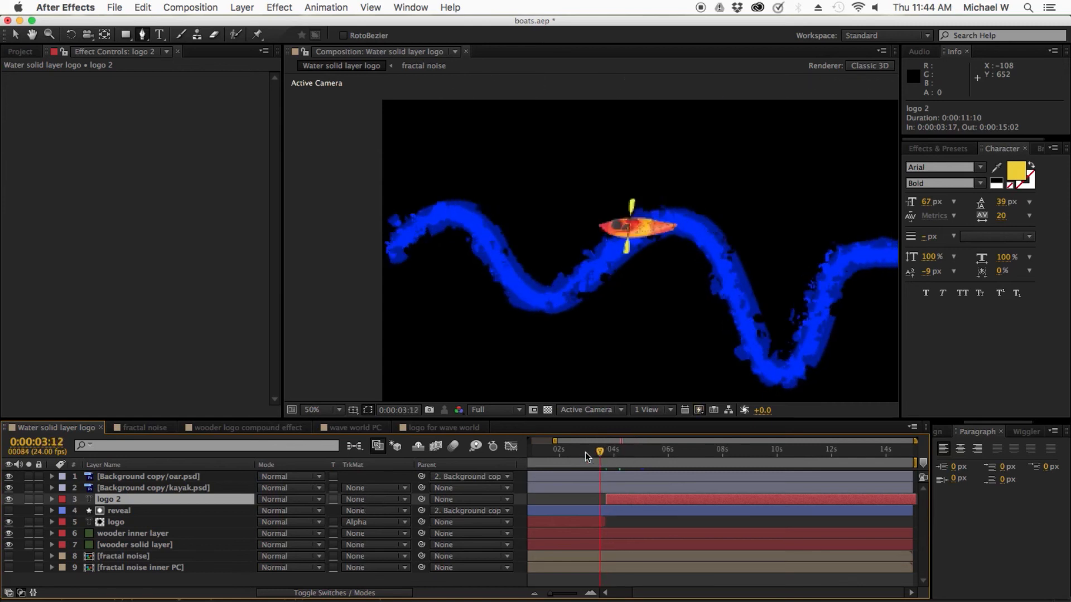